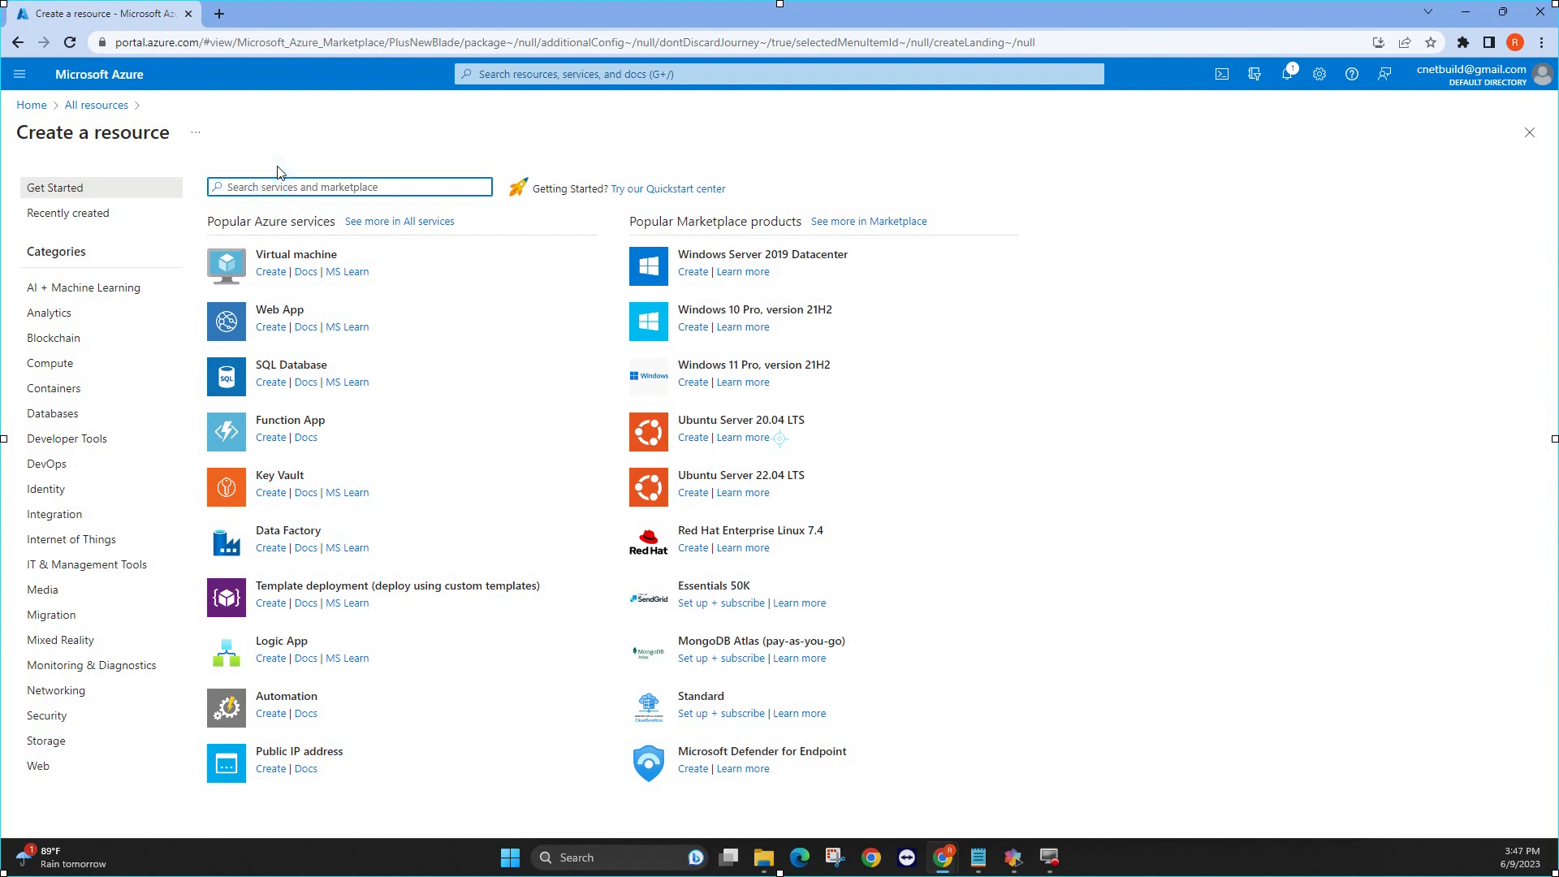
Find Microsoft's Cognitive Services offer in the marketplace and start creating a resource from it.
type("Cogni")
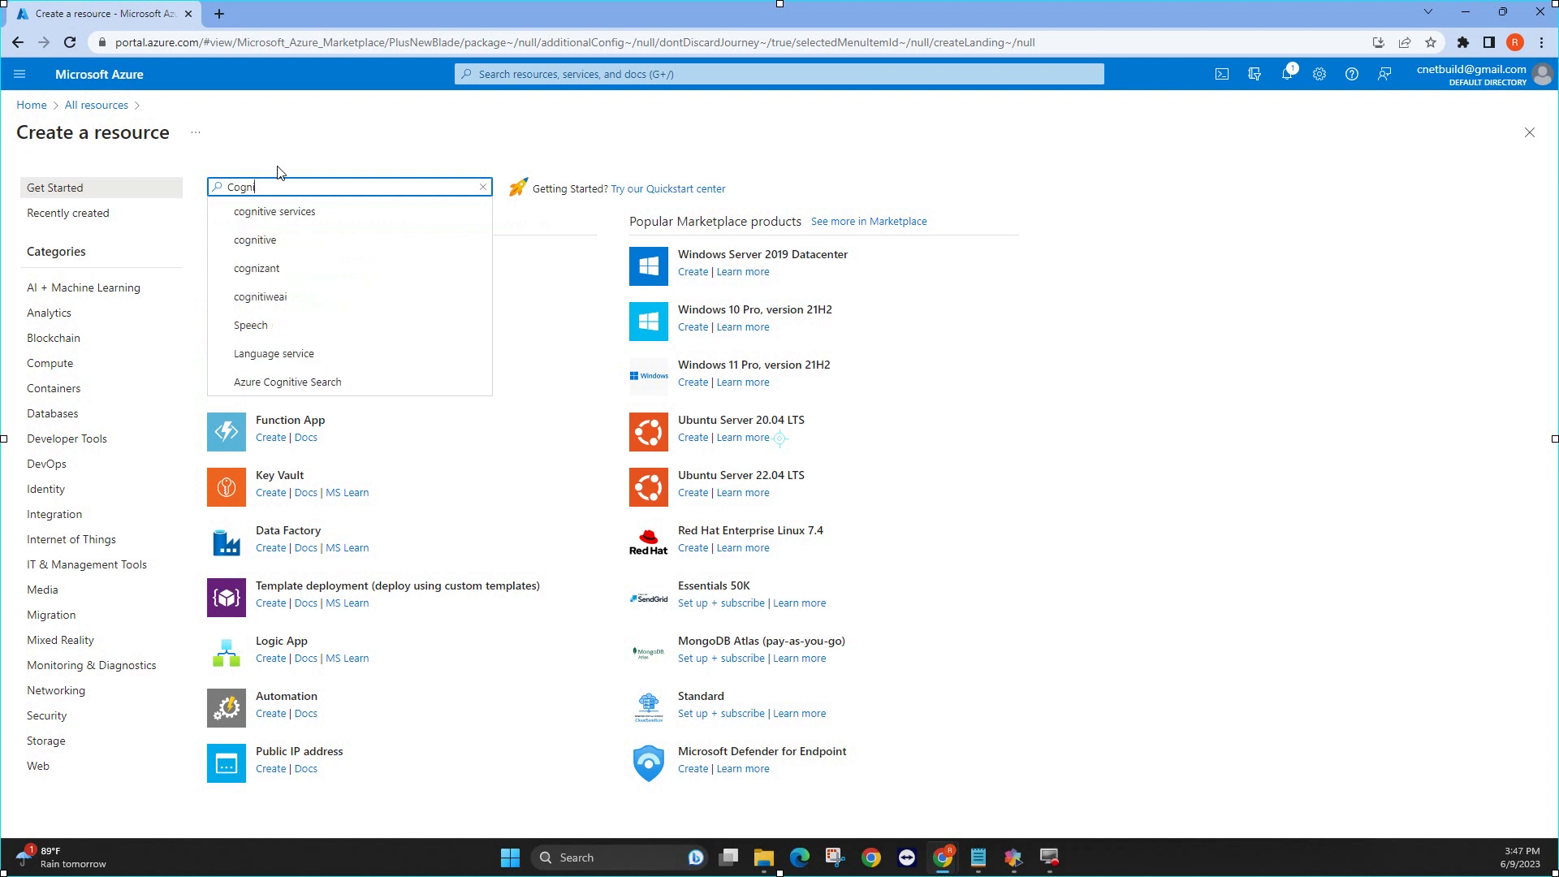
left_click(300, 213)
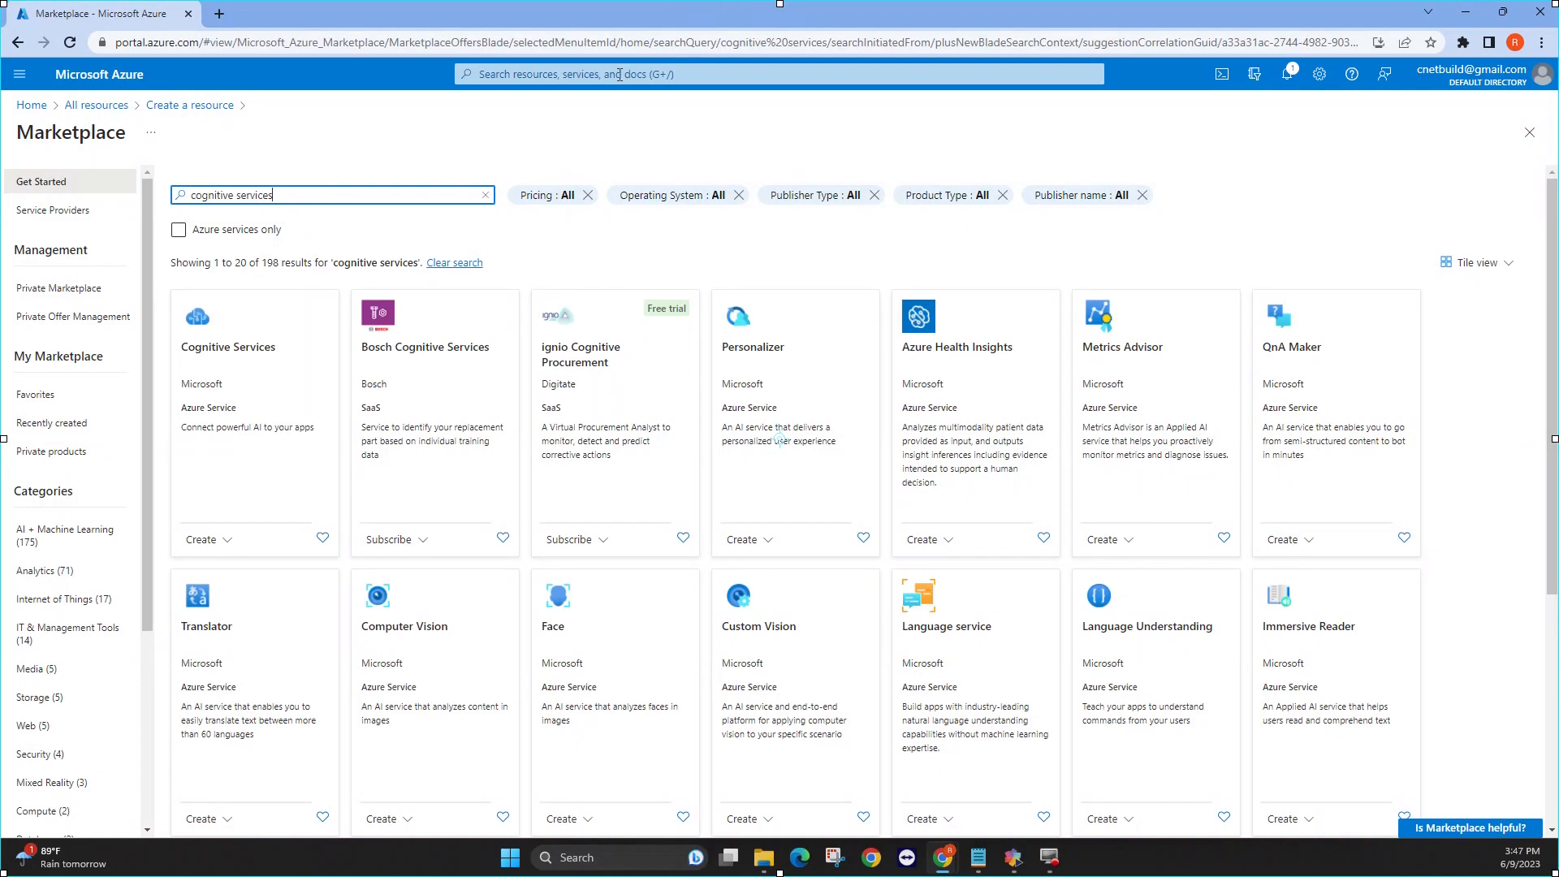
left_click(205, 320)
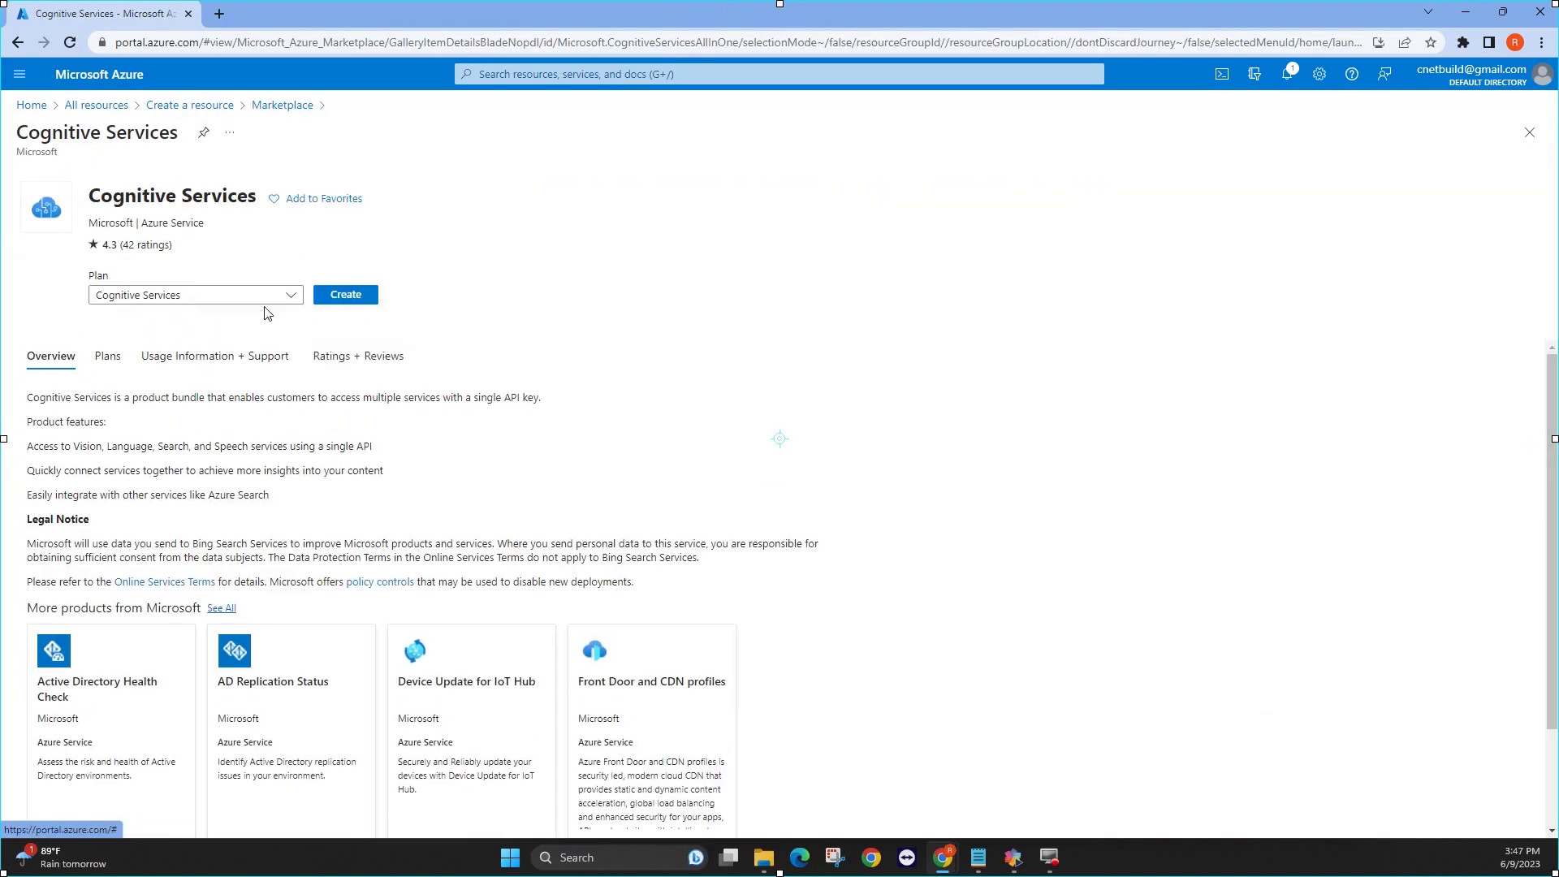
left_click(347, 296)
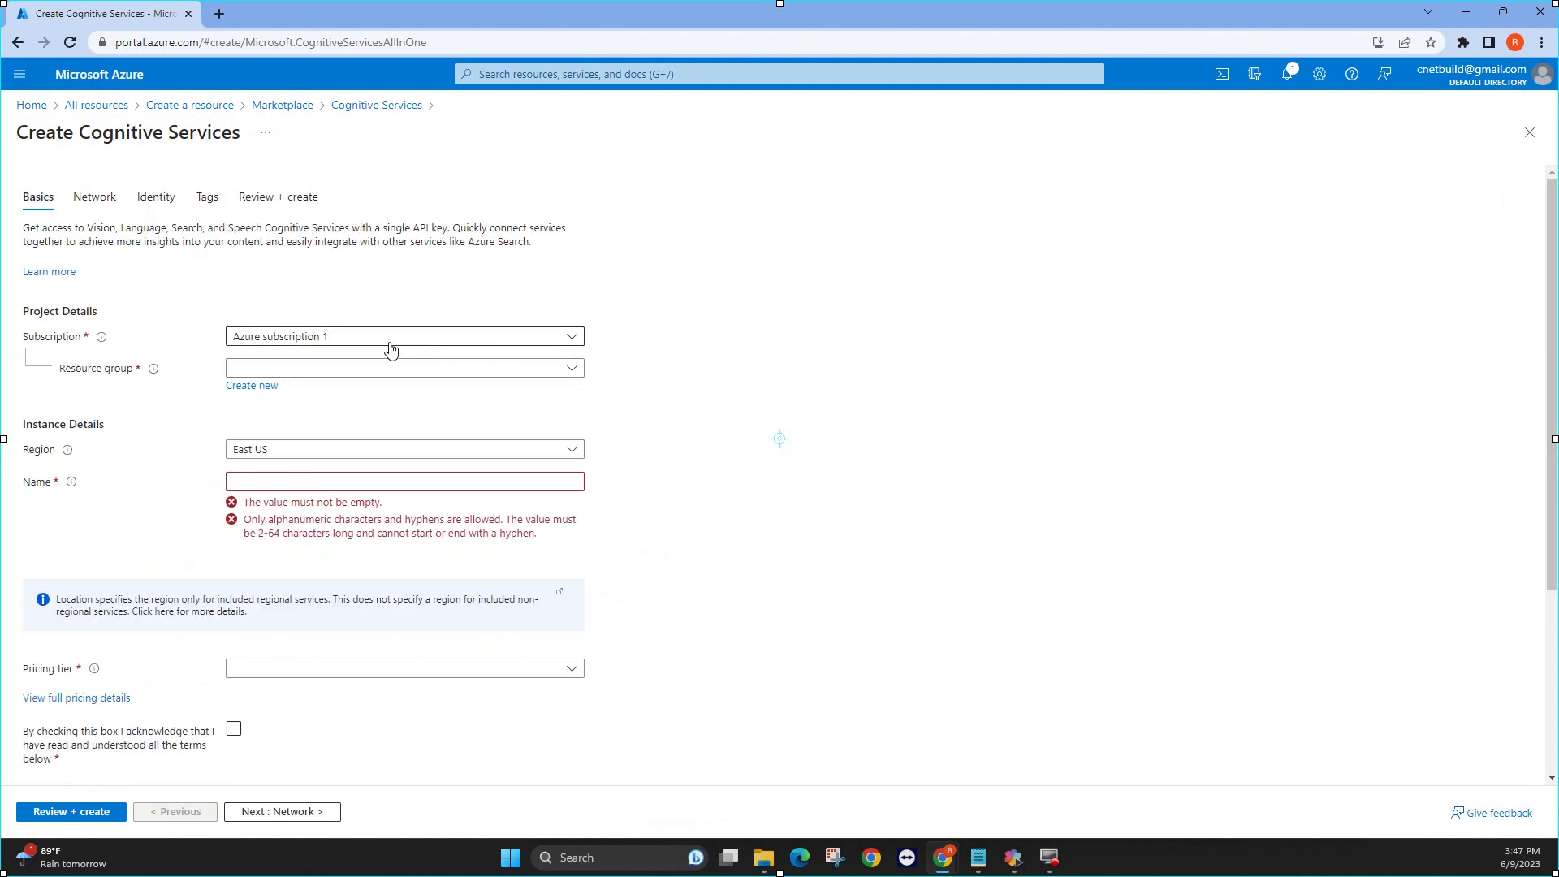
Create a new resource group named MyCogServices for the Cognitive Services resource.
left_click(368, 369)
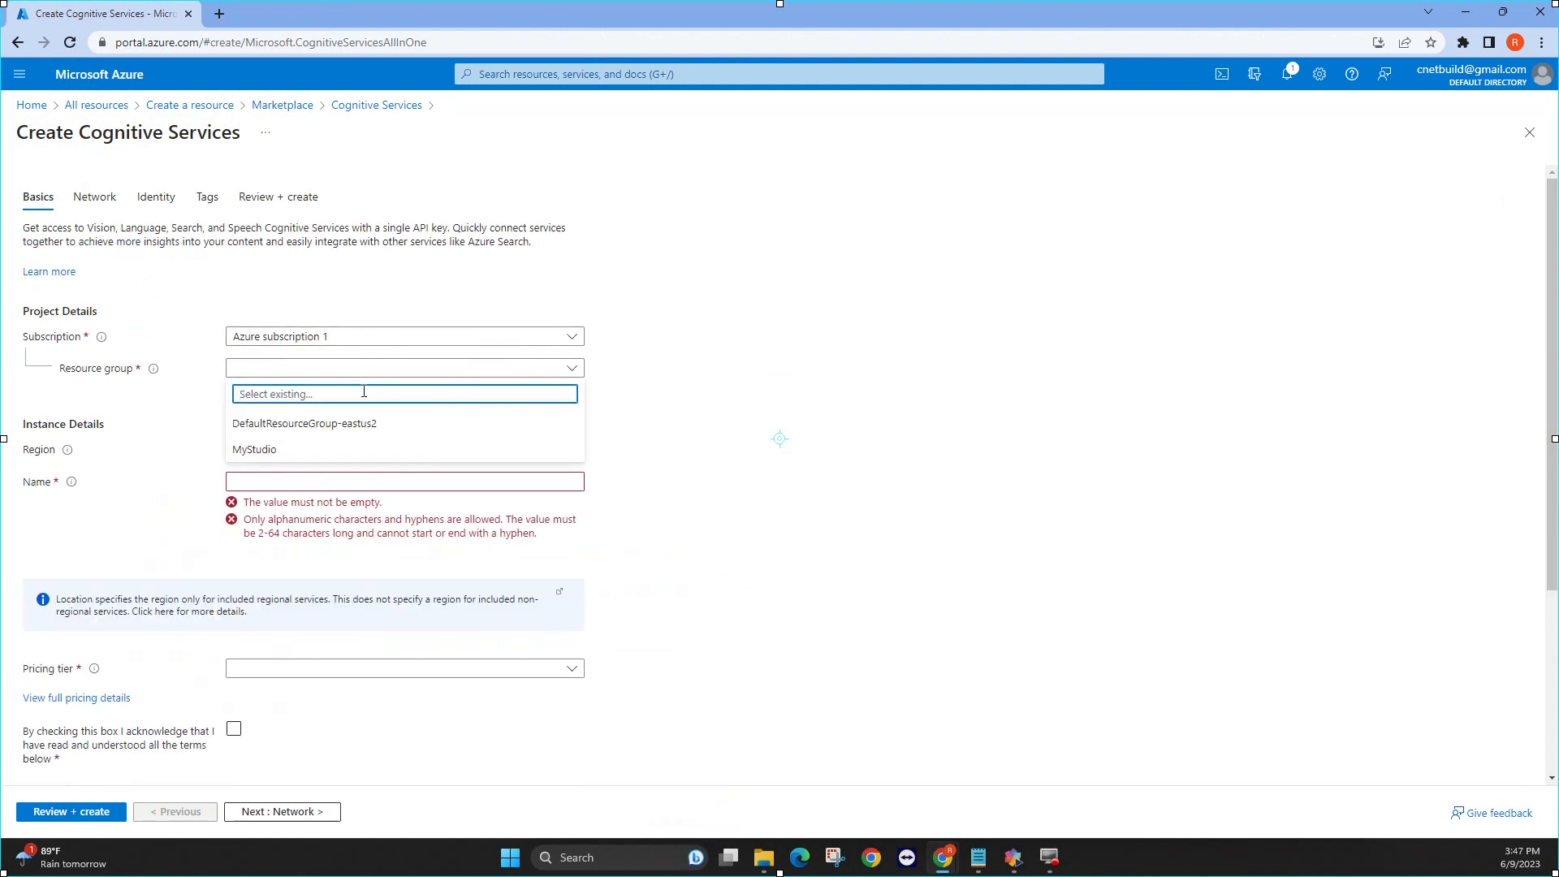
left_click(154, 410)
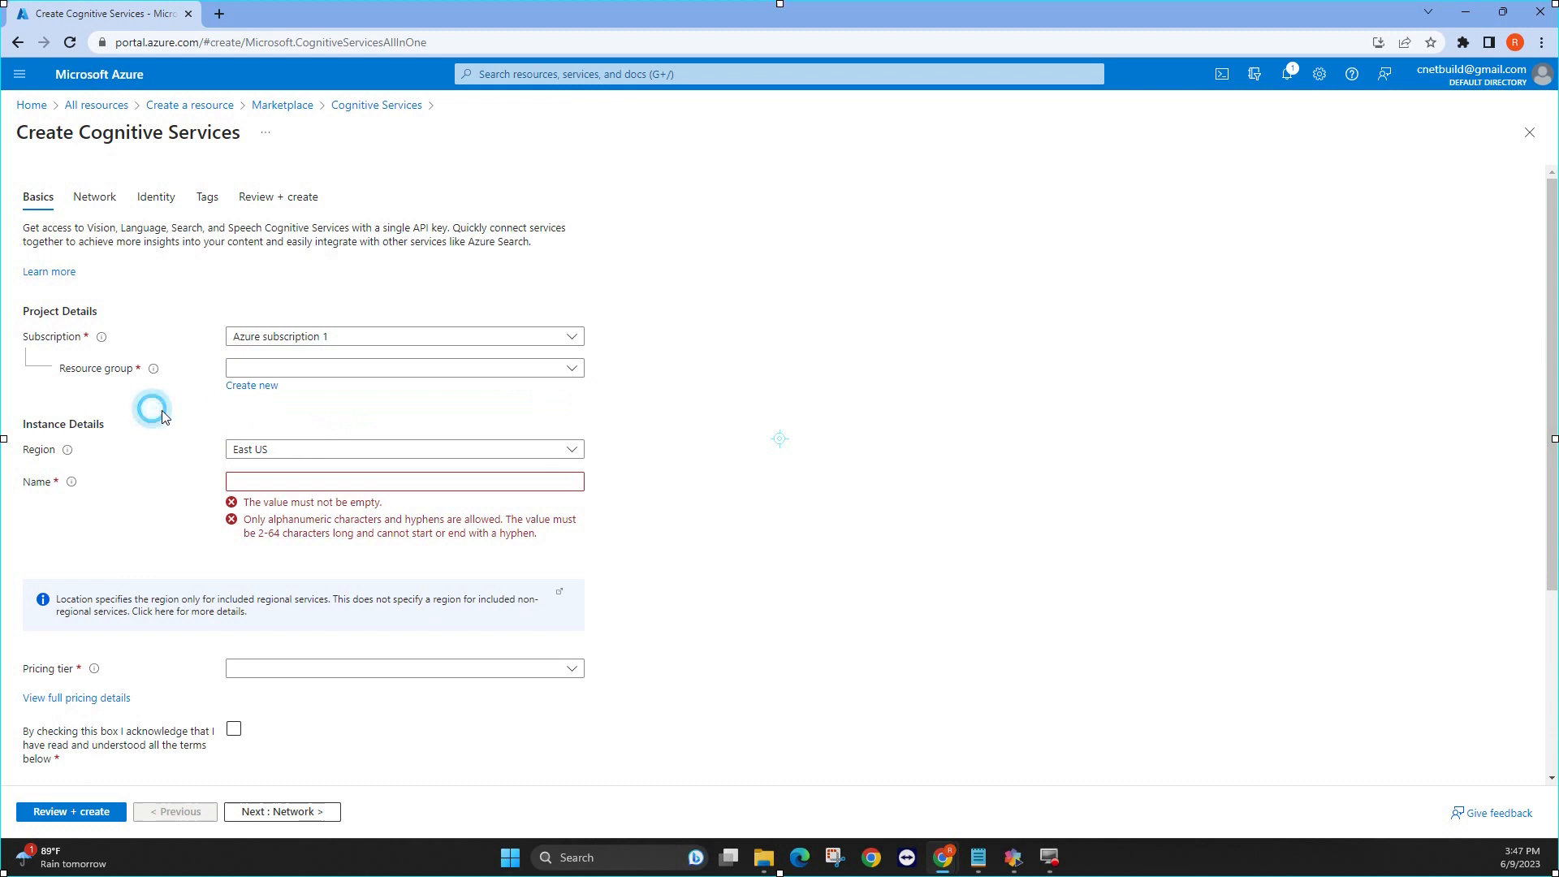
left_click(231, 395)
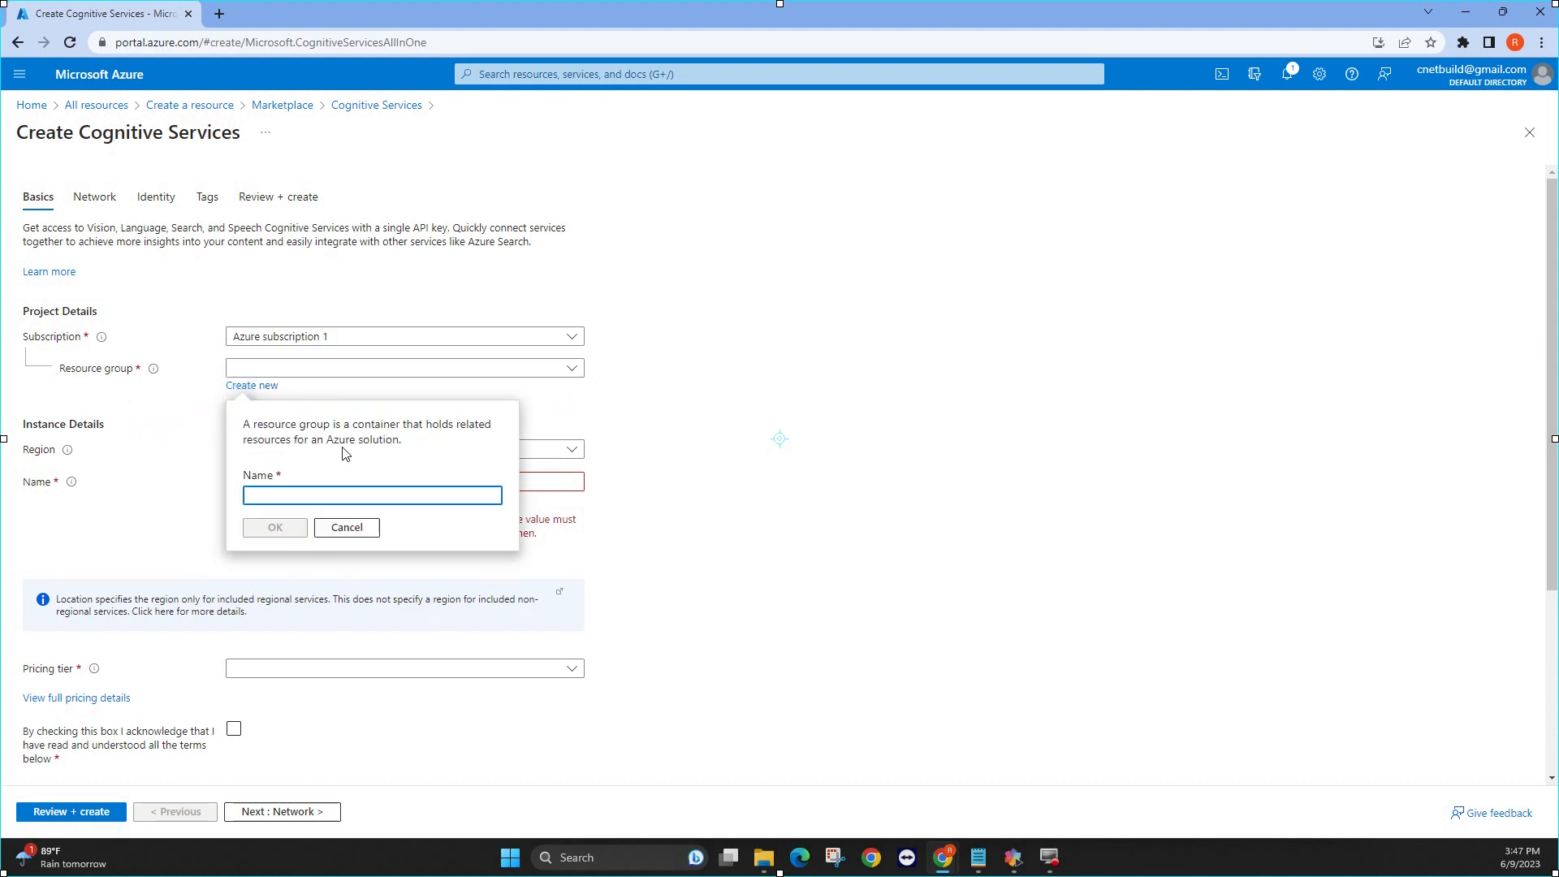
type("MyCogServices")
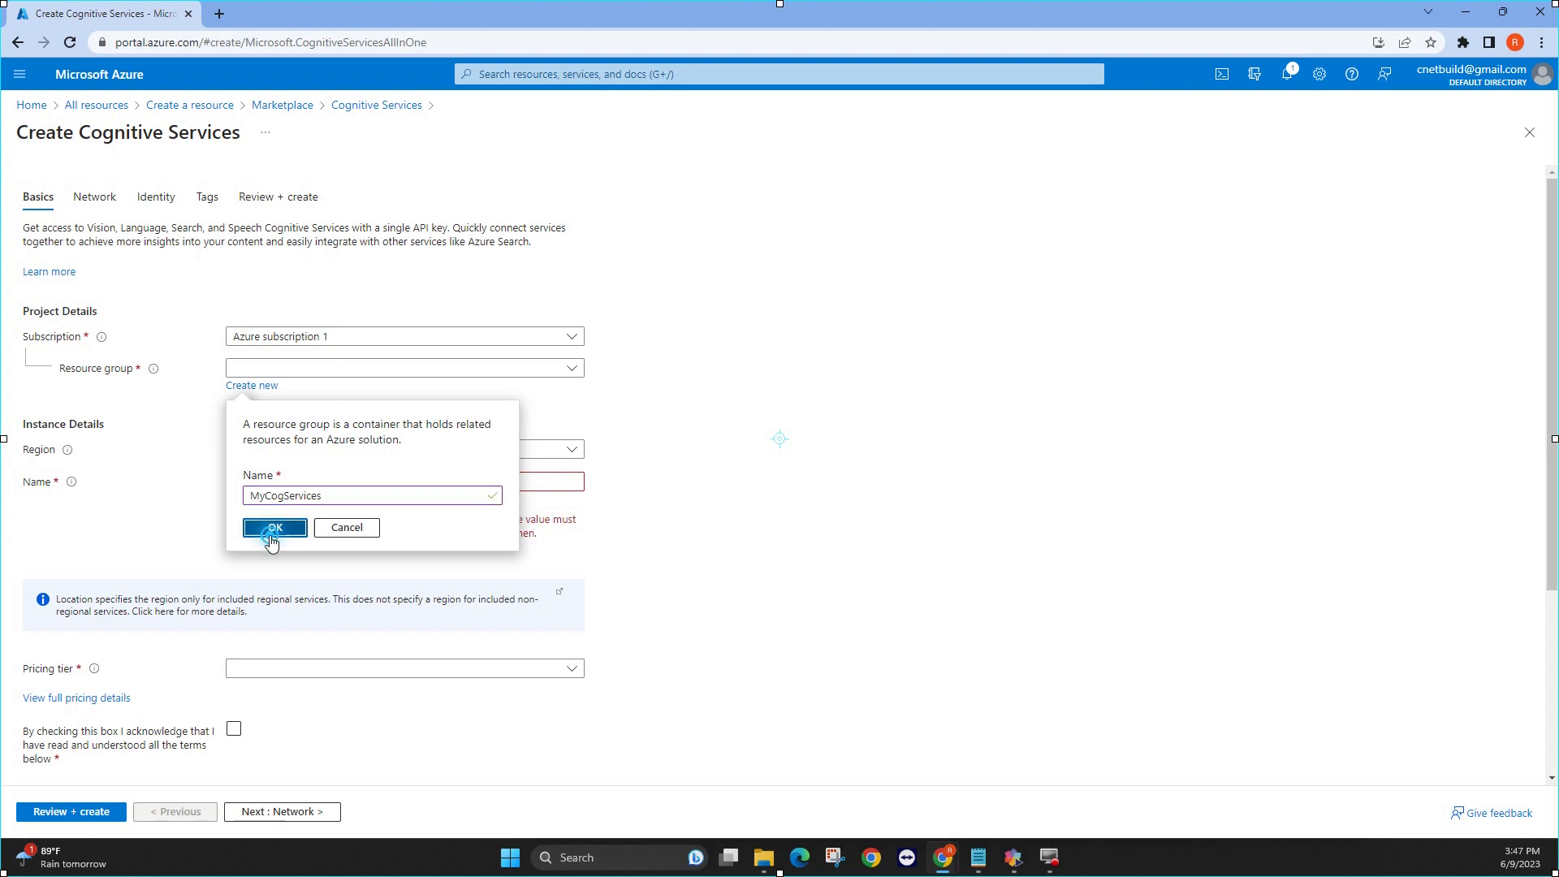
left_click(271, 529)
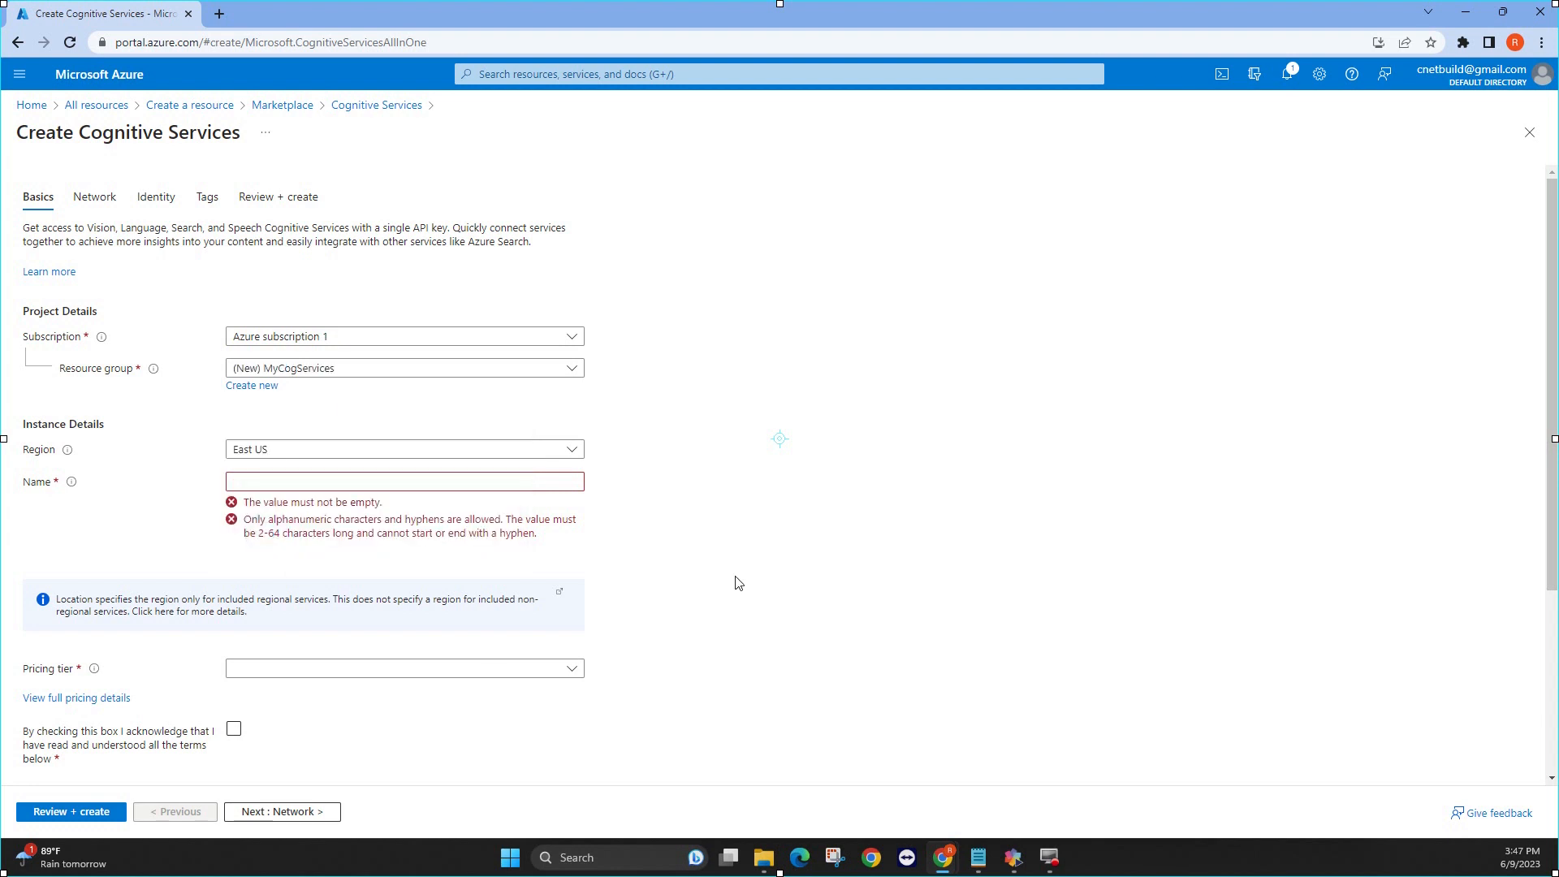
Name the Cognitive Services instance MyCogServices5088.
left_click(342, 482)
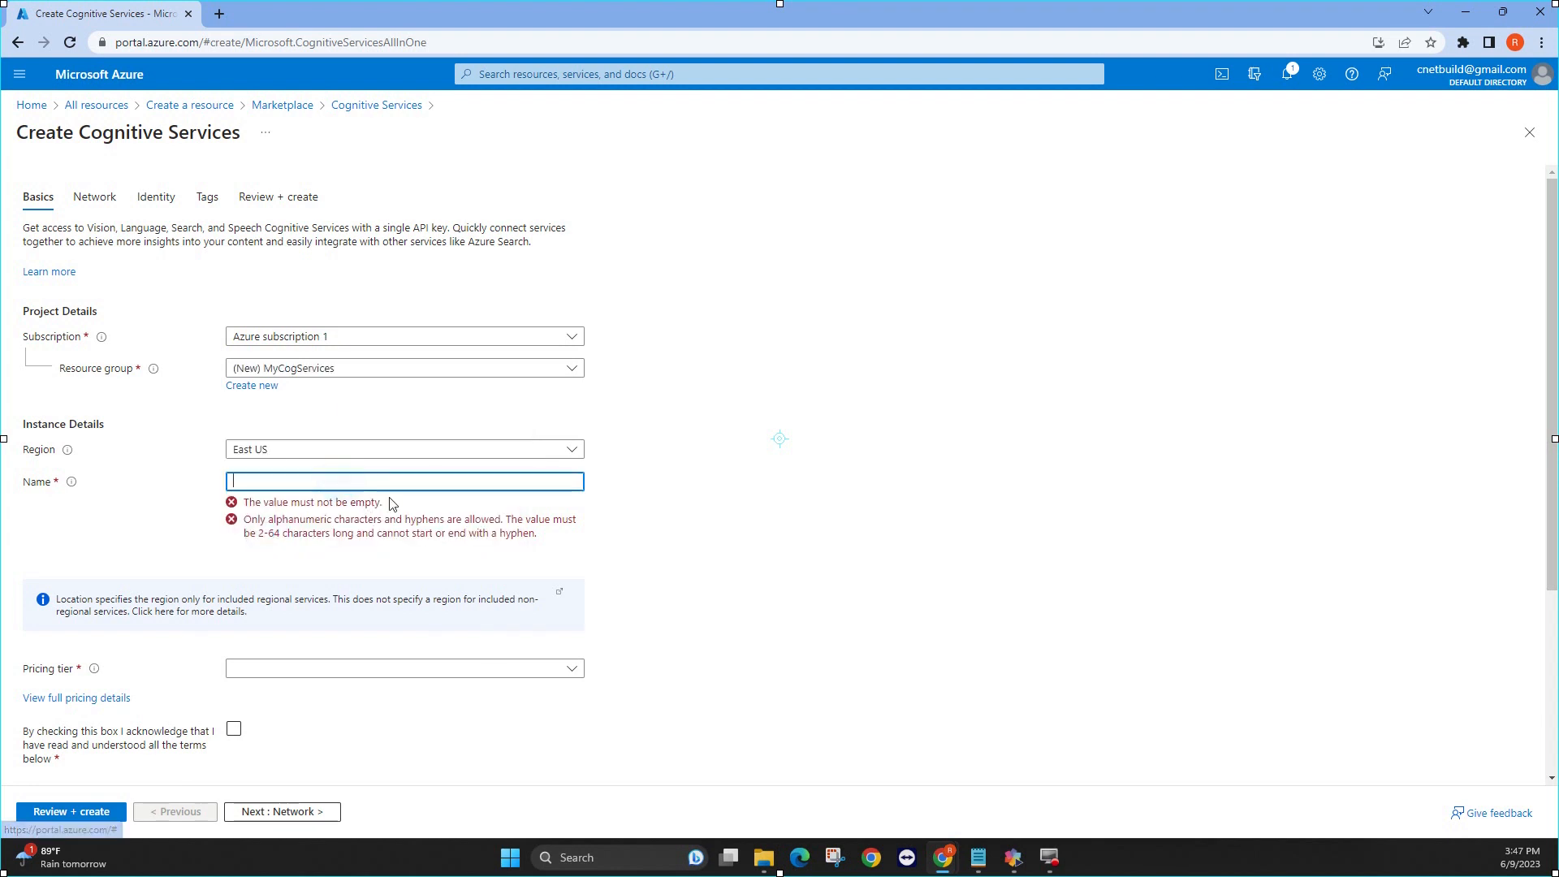
type("MyCogServices508")
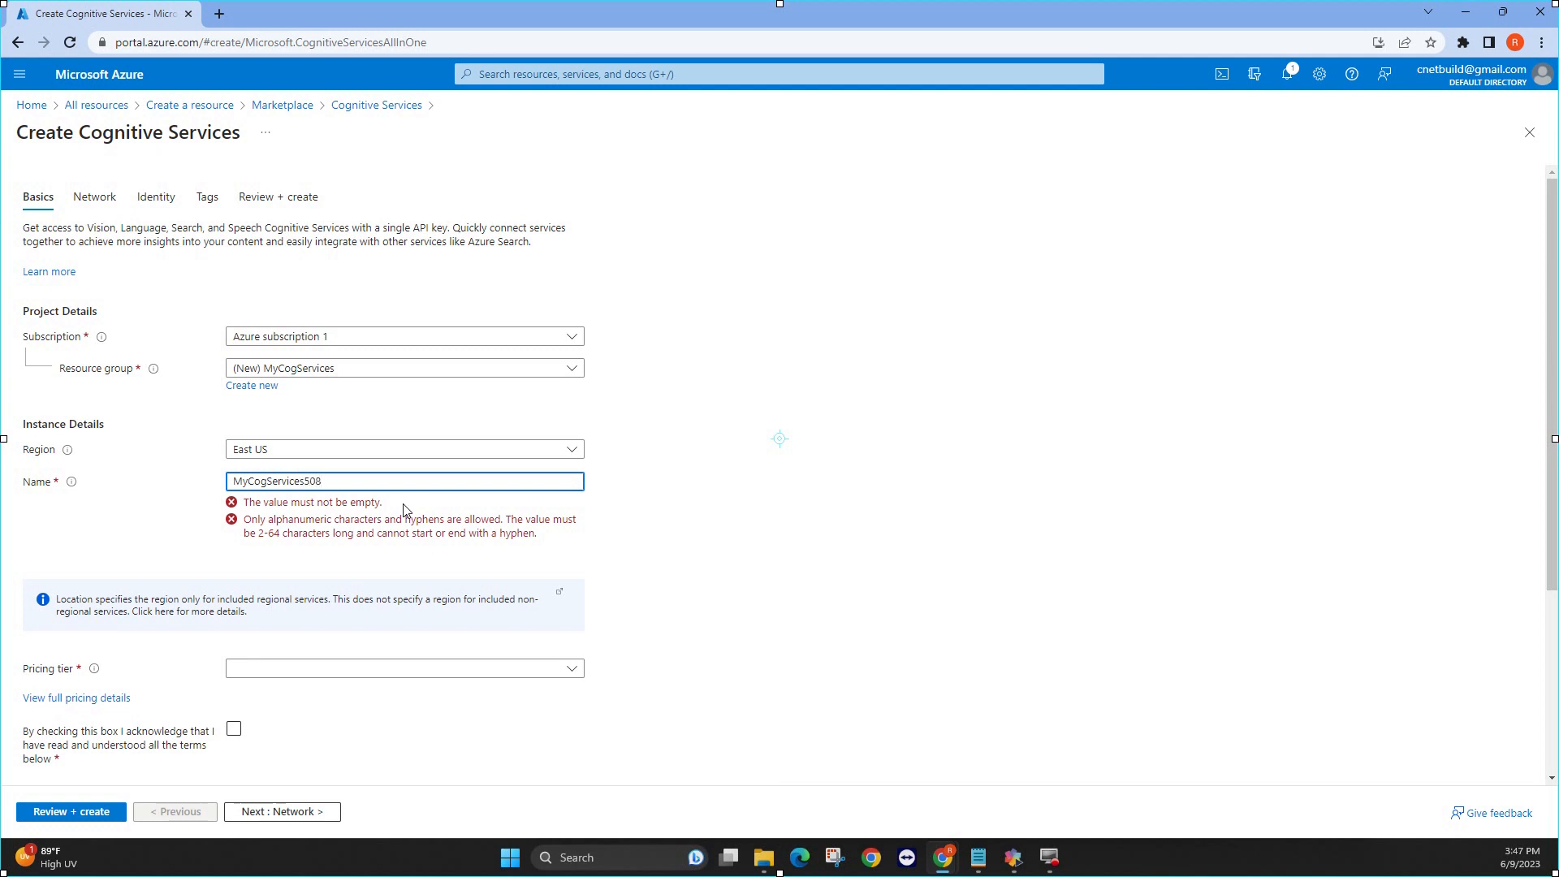
key("Tab")
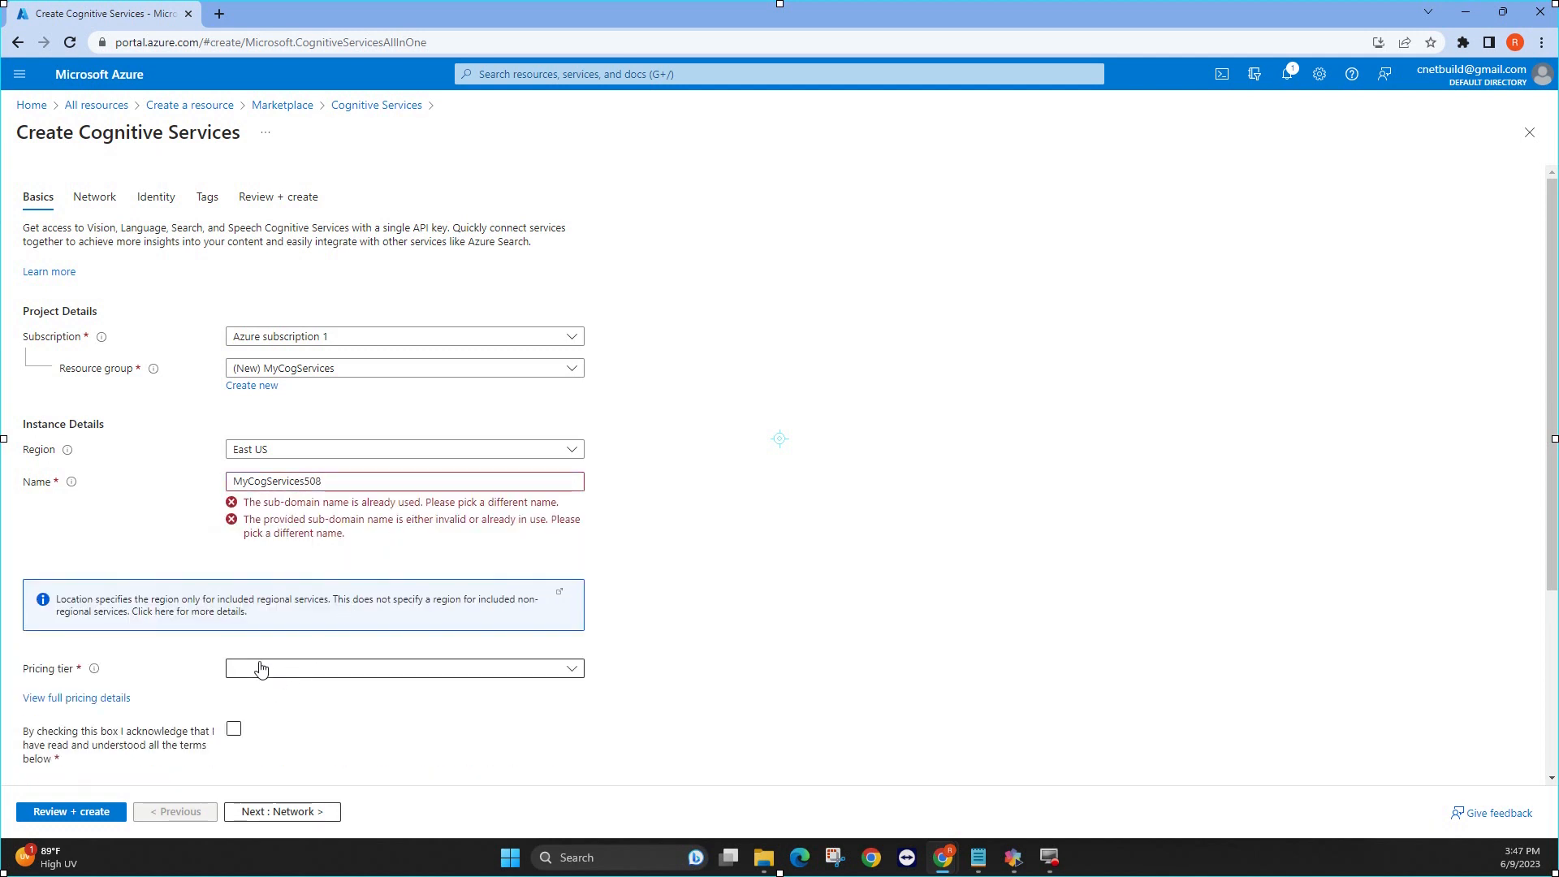
left_click(325, 483)
type("5088")
key("Tab")
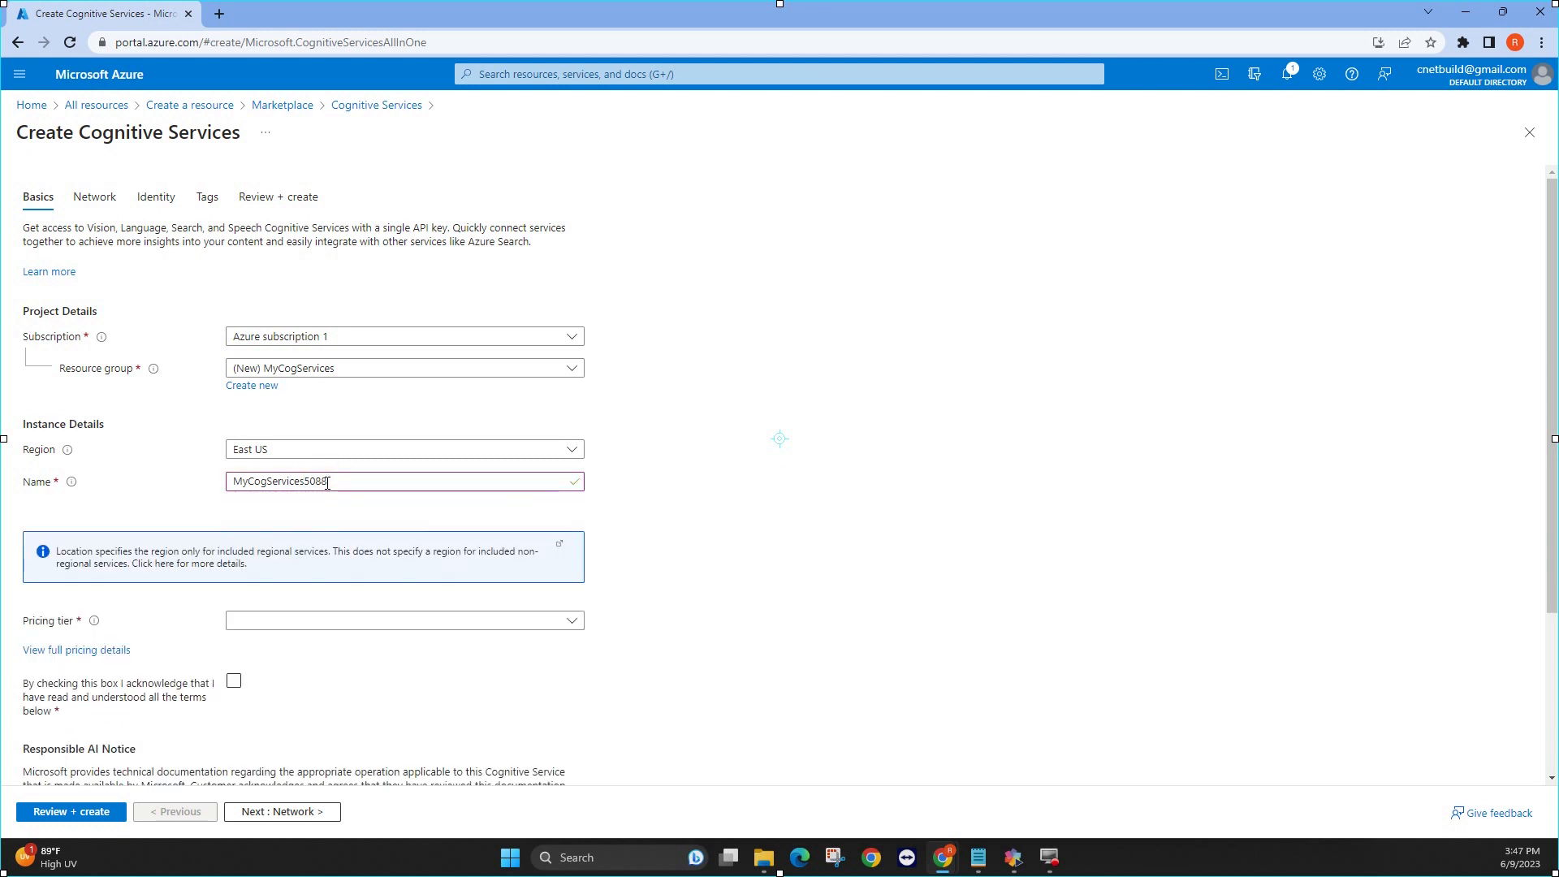
Choose the Standard S0 pricing tier, acknowledge the terms, and submit the Cognitive Services resource for creation.
left_click(235, 624)
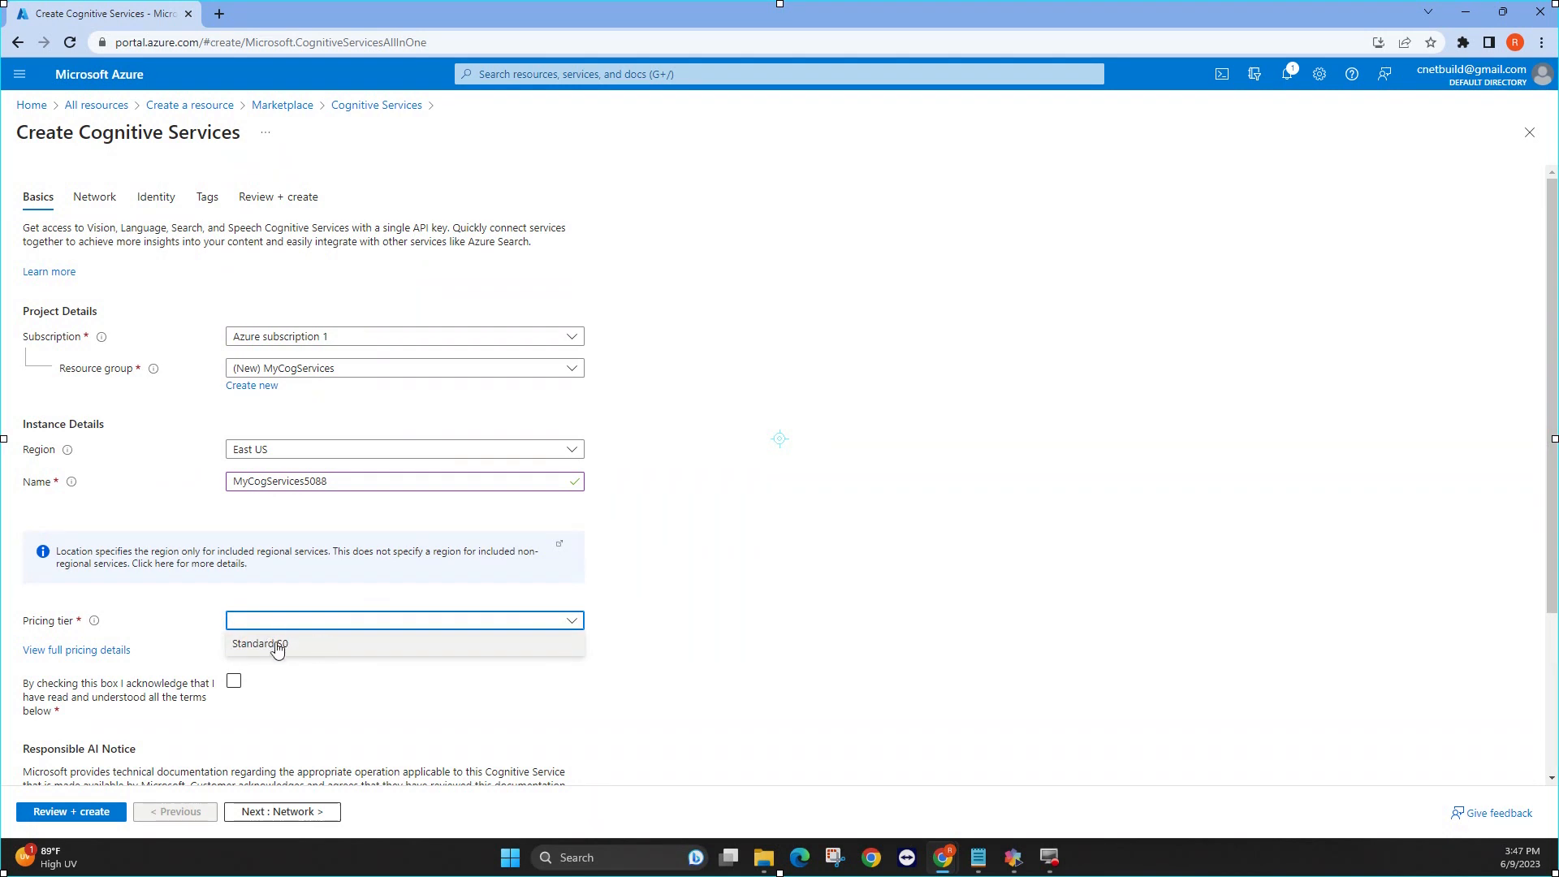
left_click(277, 645)
left_click(234, 687)
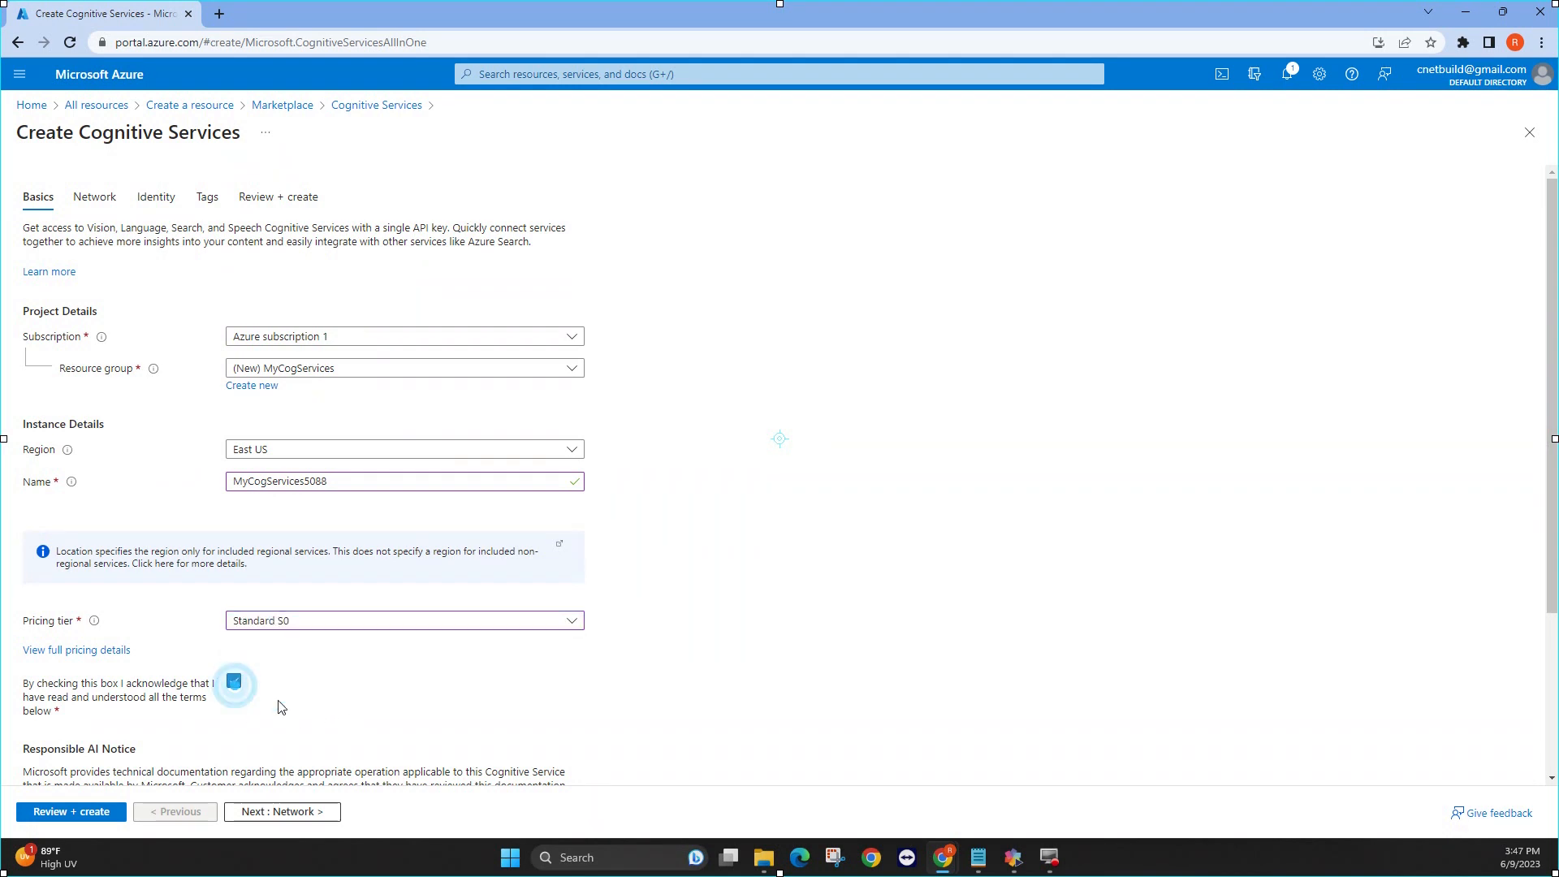
scroll(122, 731, "down", 2)
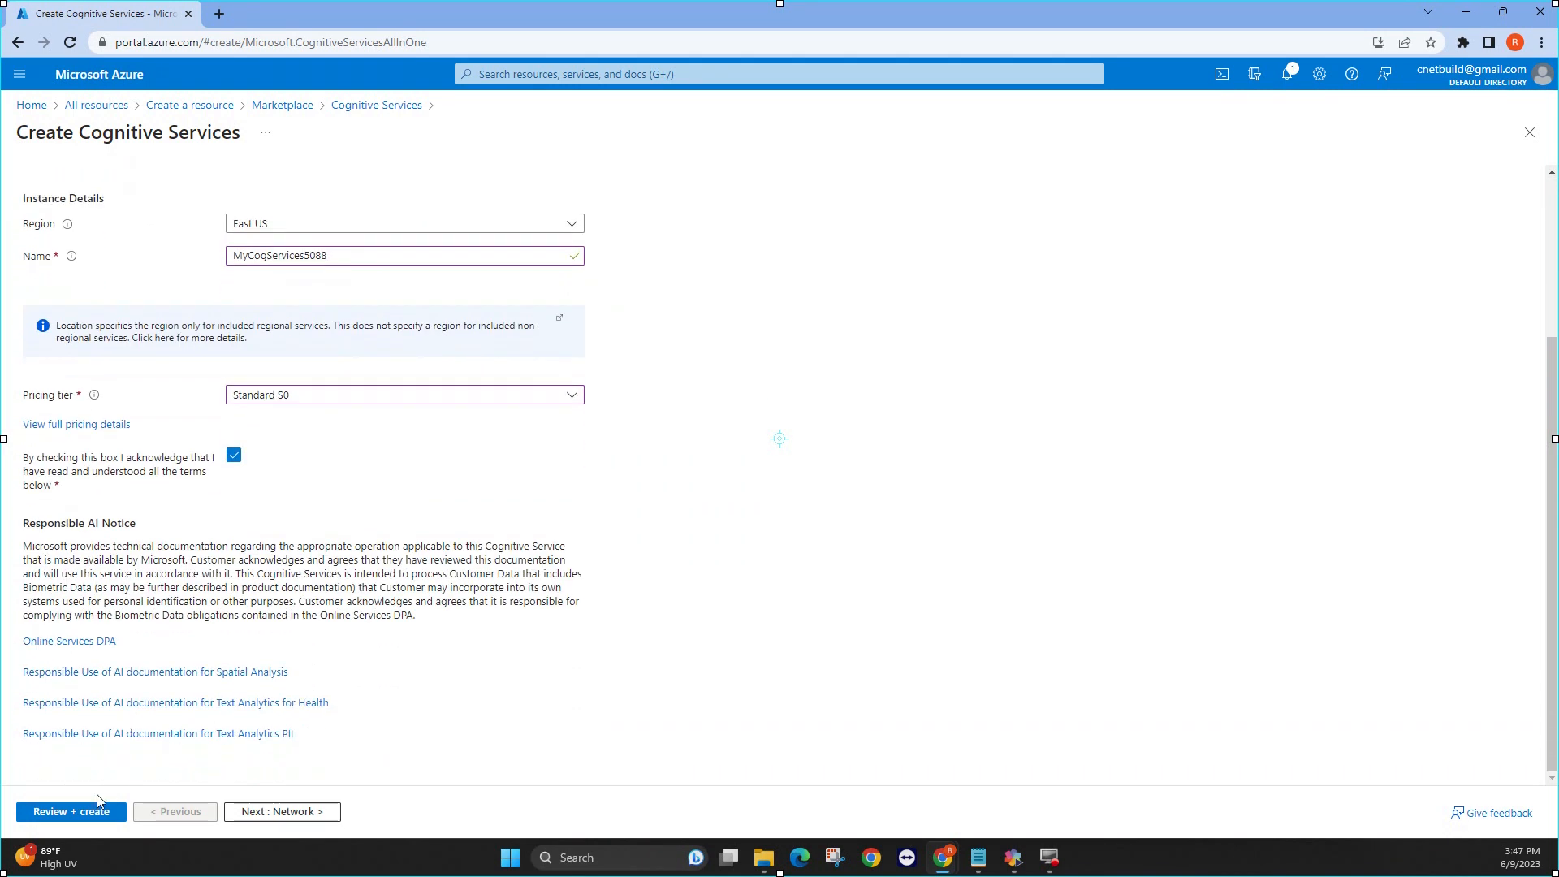
left_click(87, 814)
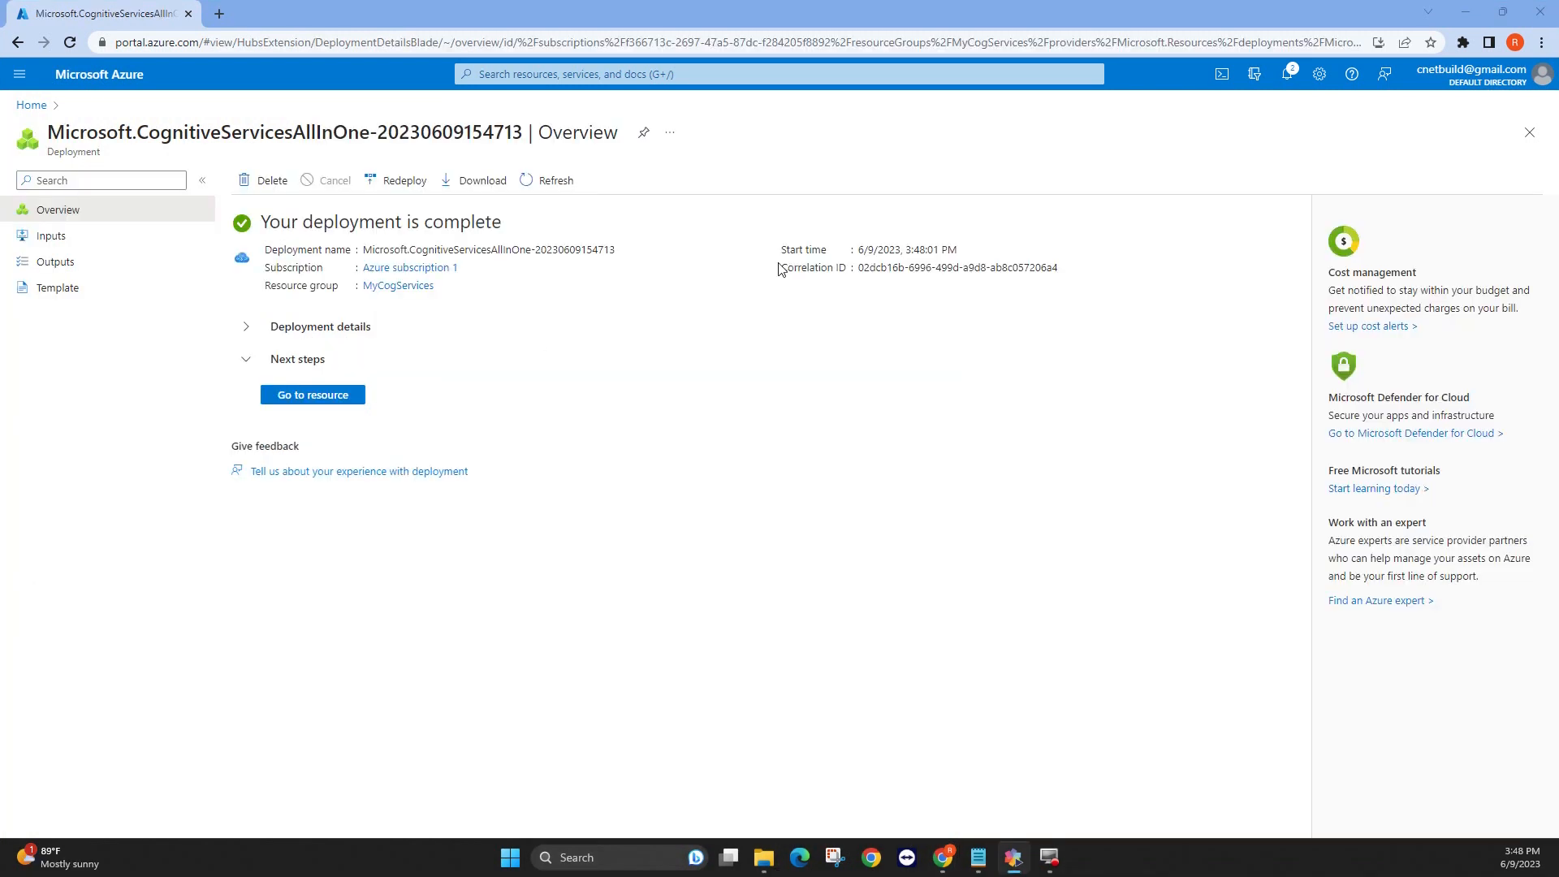
Start creating a Language Service resource from the Cognitive Services hub with the Custom question answering feature selected.
left_click(32, 105)
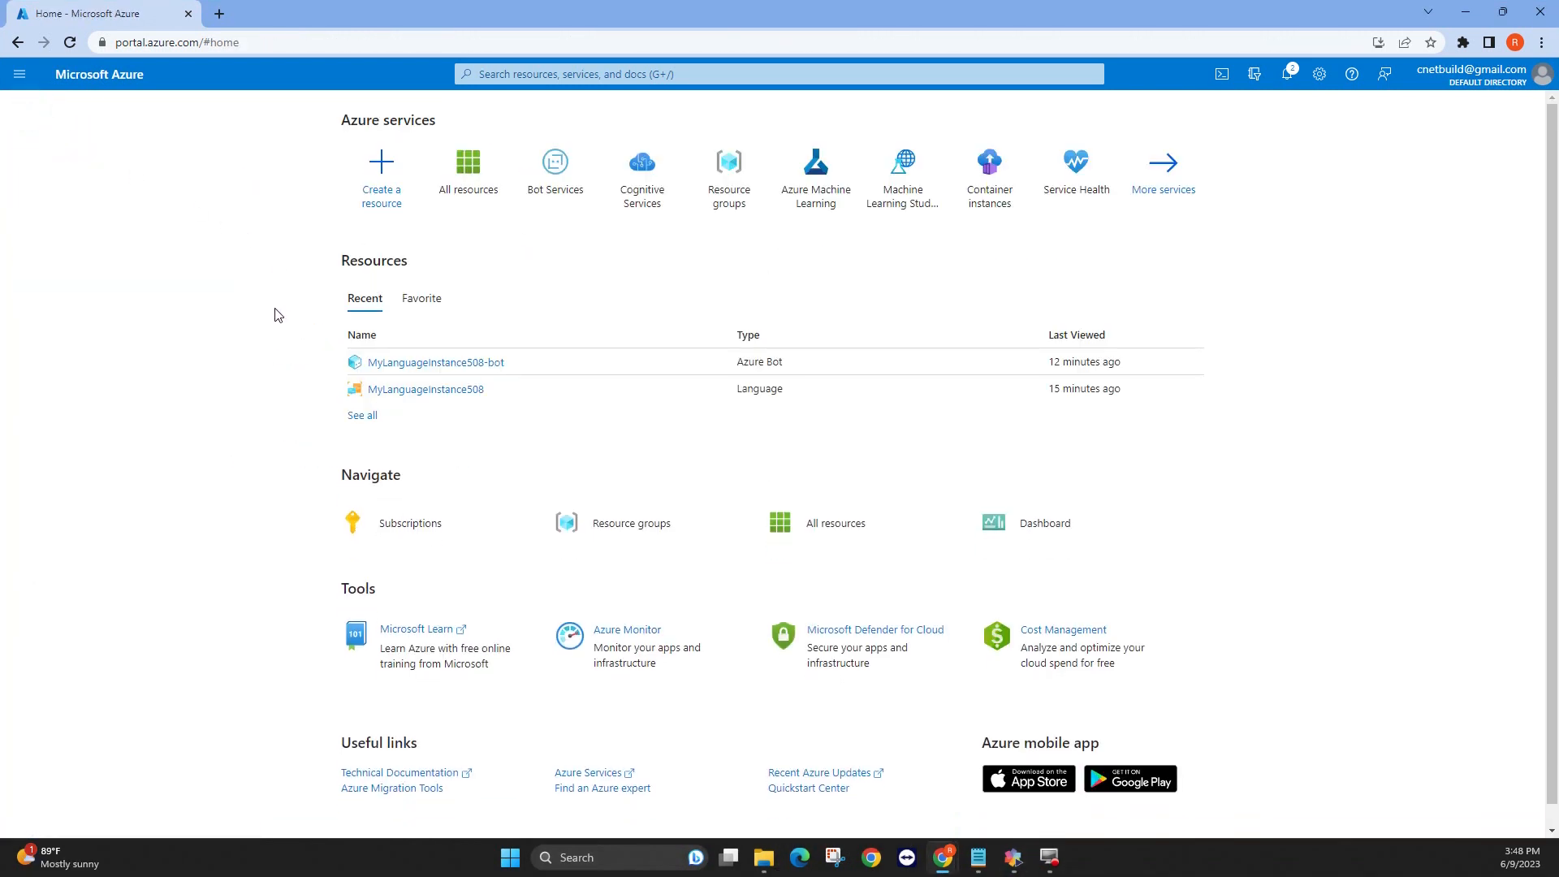
left_click(641, 172)
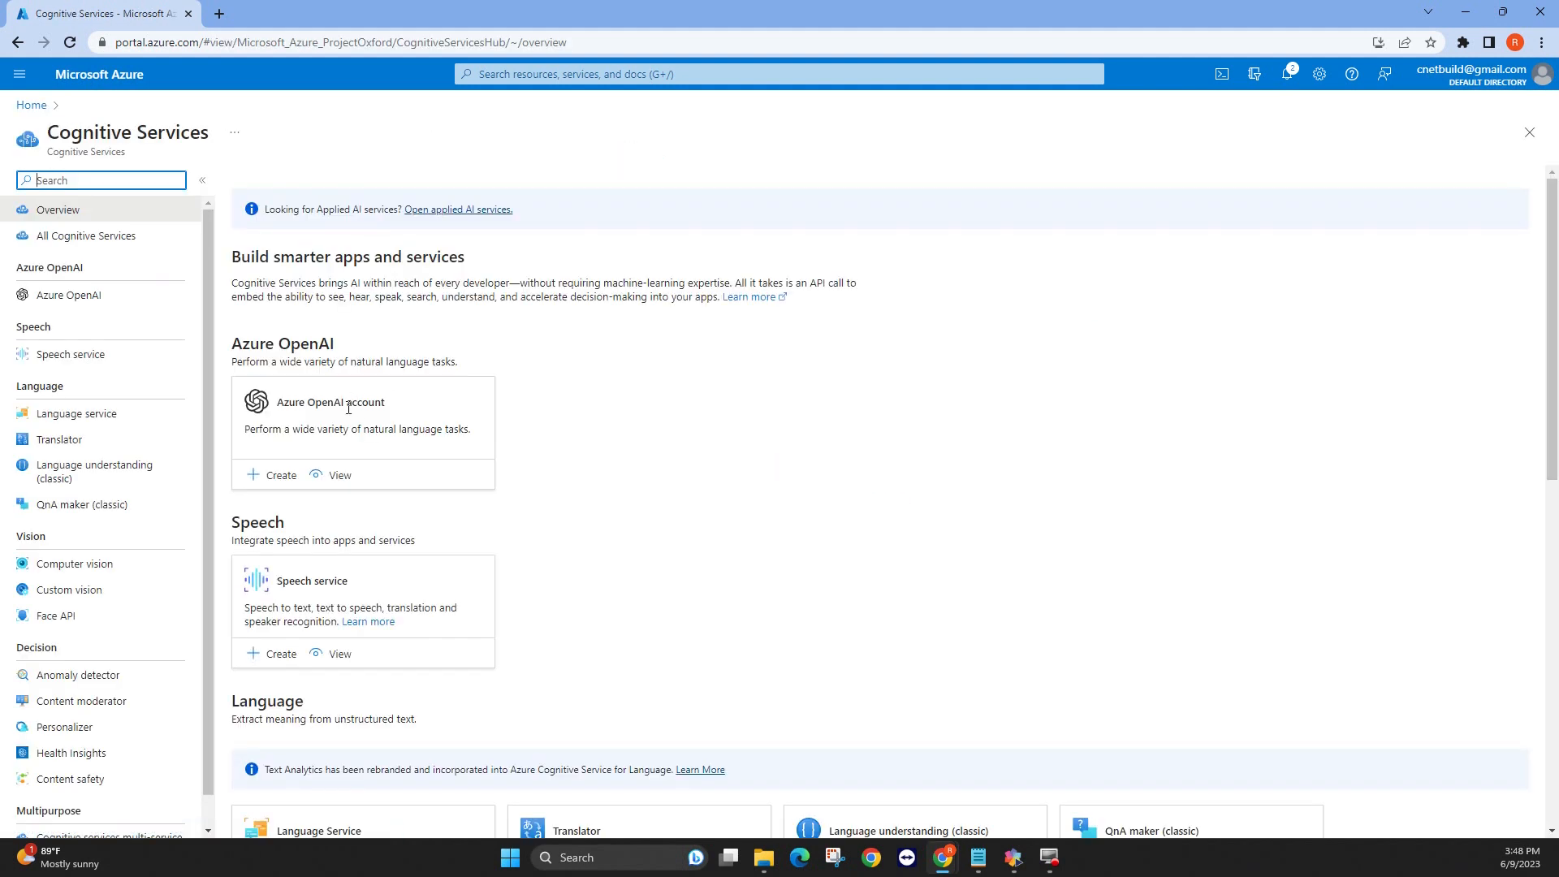
scroll(339, 403, "down", 4)
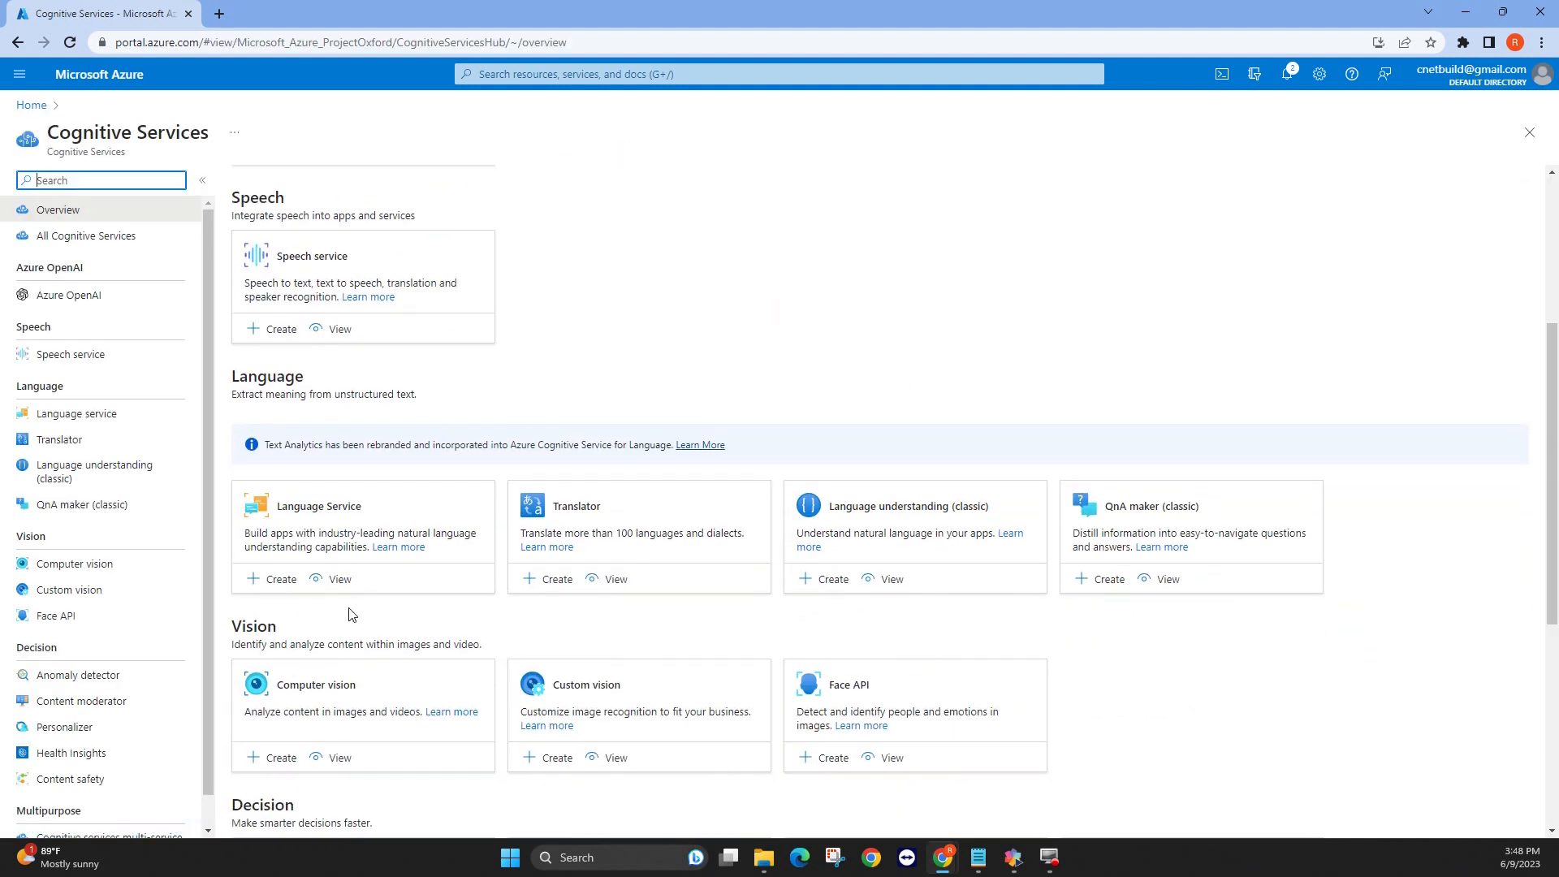
left_click(280, 580)
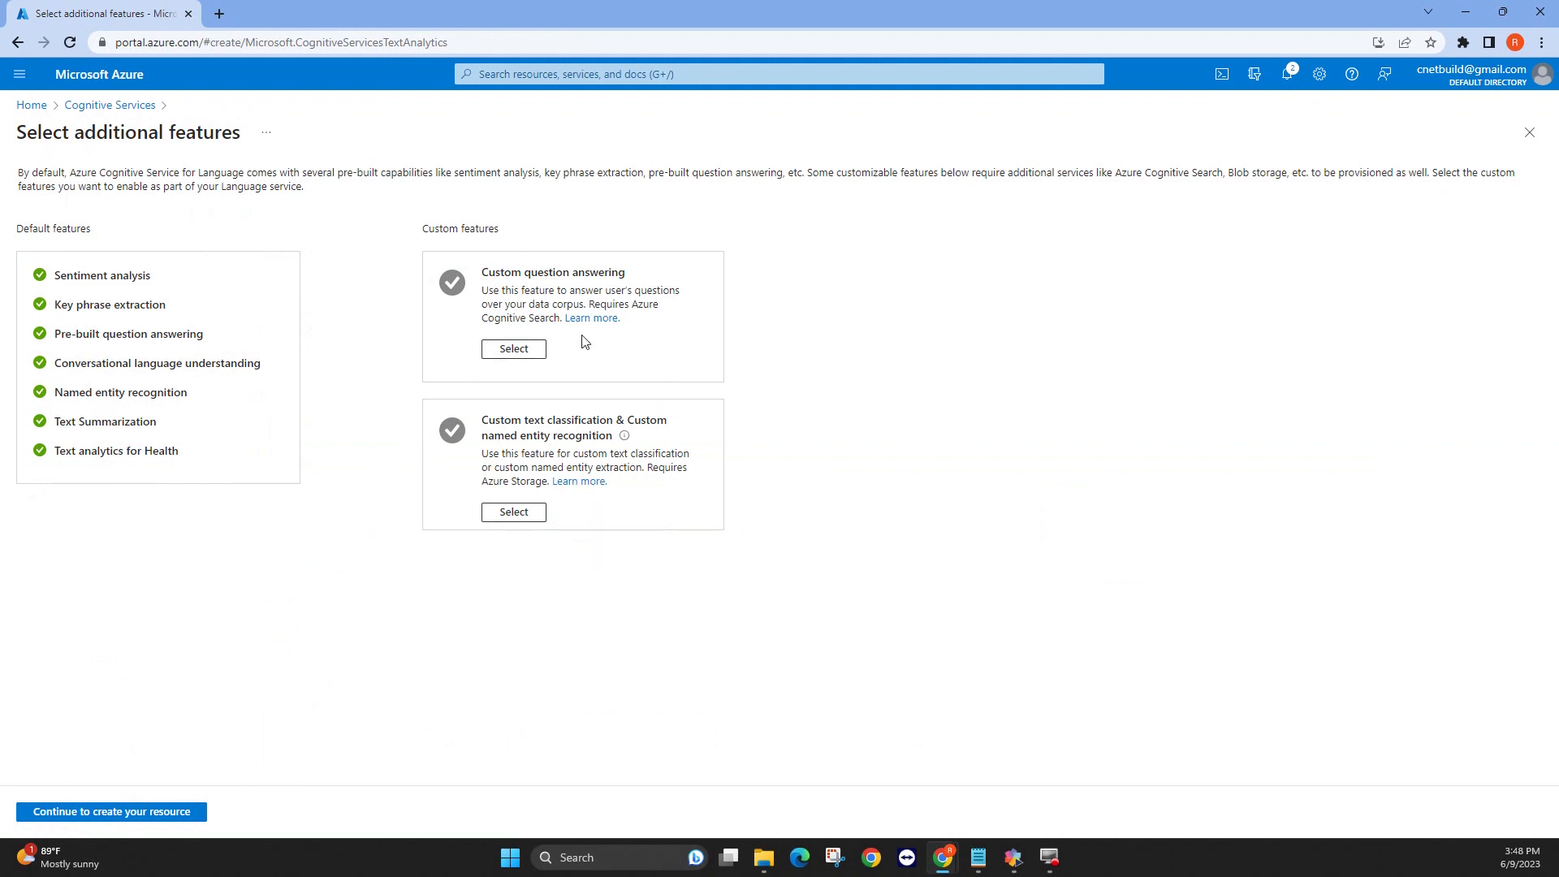
left_click(514, 349)
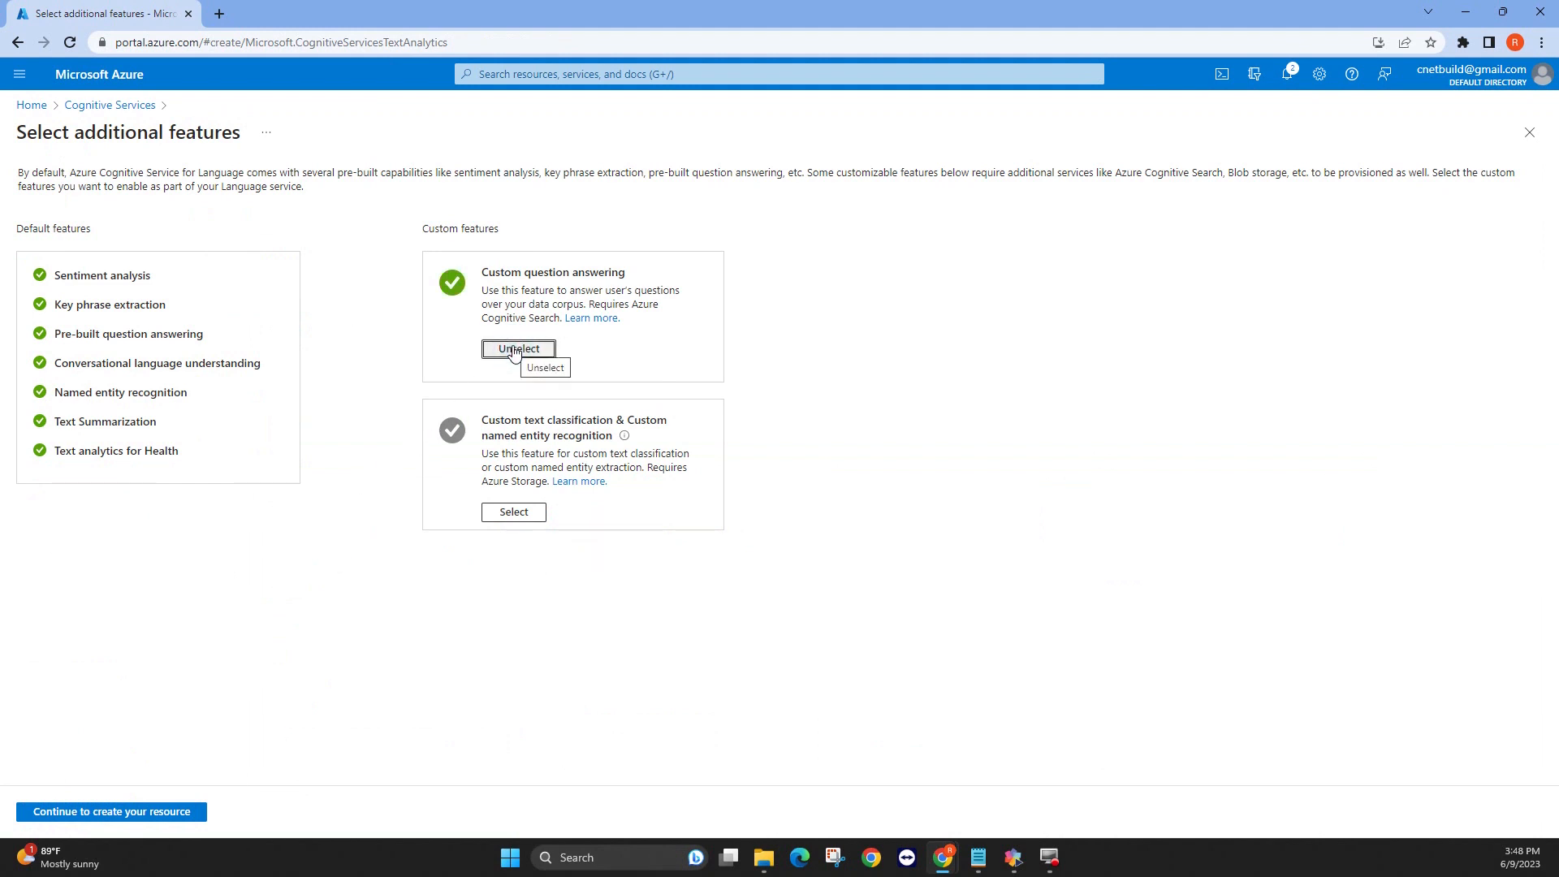
left_click(73, 812)
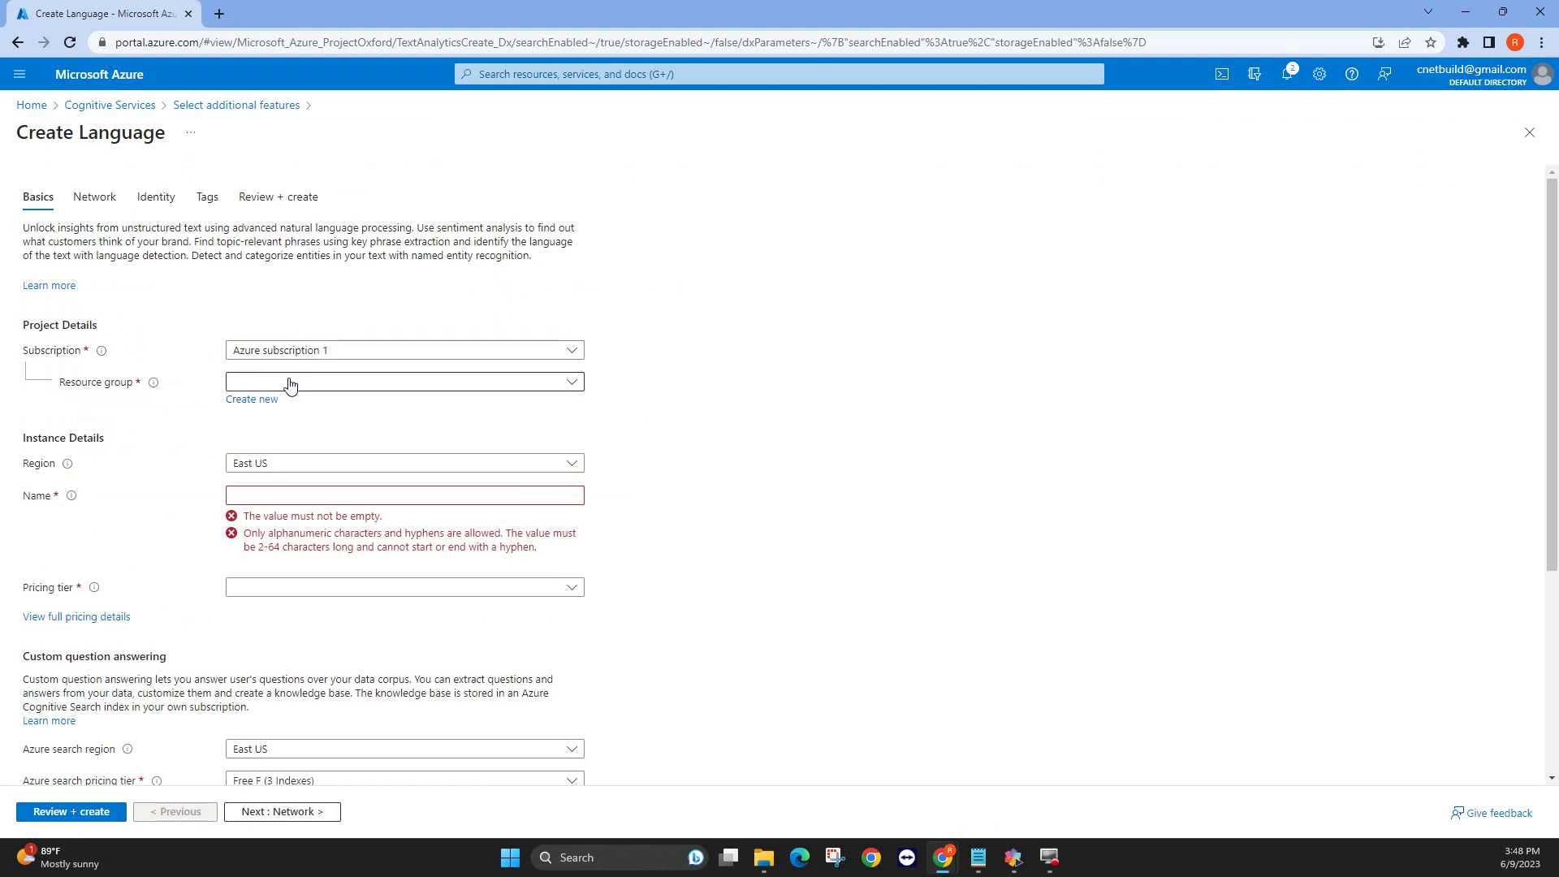
Assign the Language resource to the MyCogServices resource group and name it MyLanguageInstance5088.
left_click(290, 383)
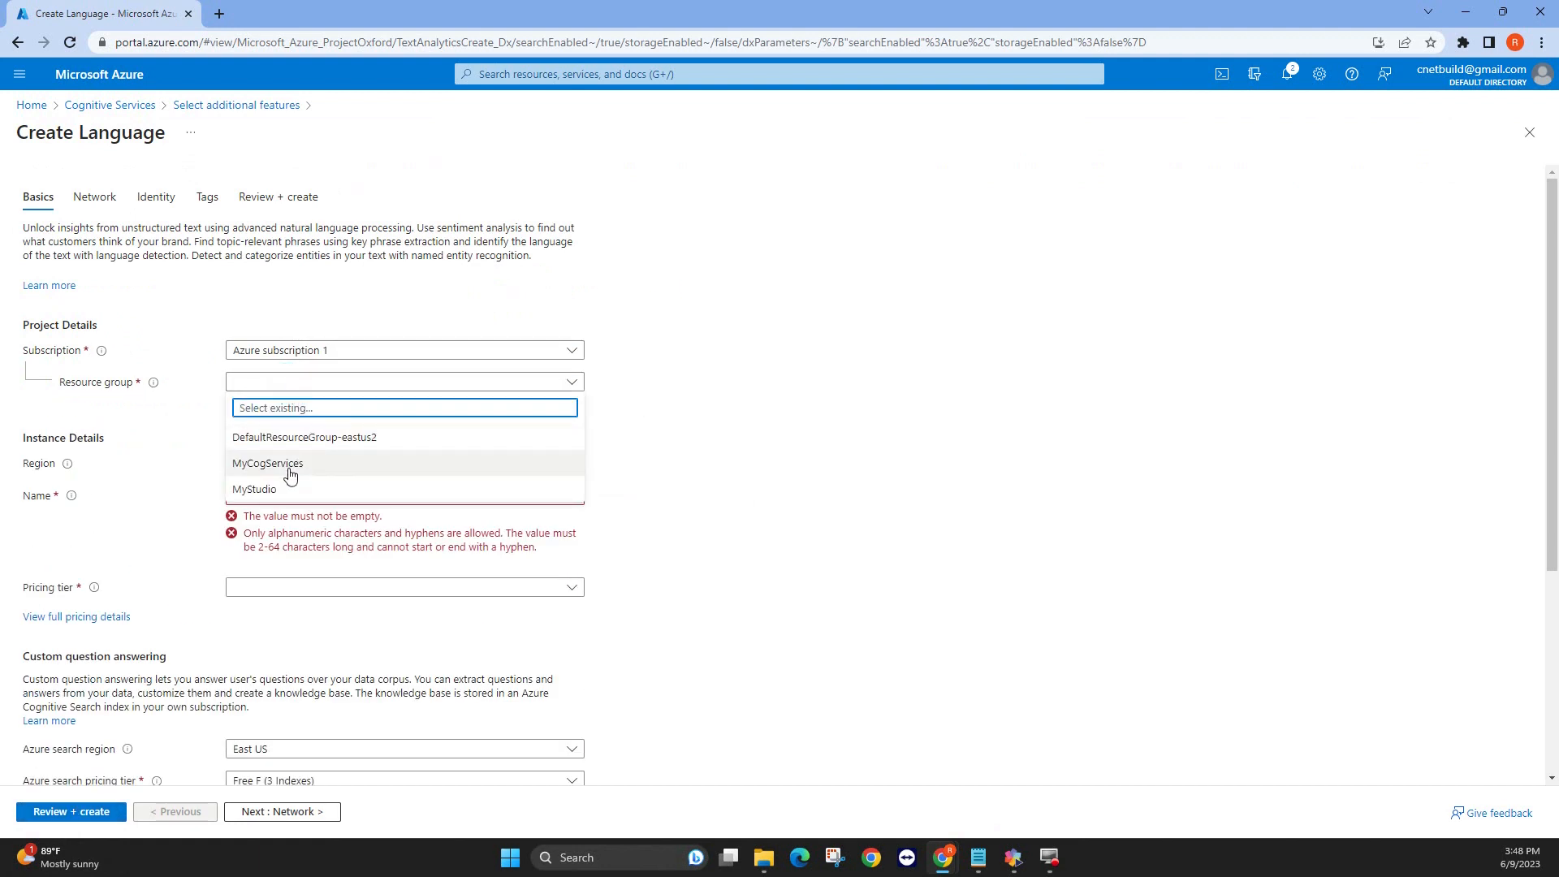
left_click(290, 469)
left_click(303, 496)
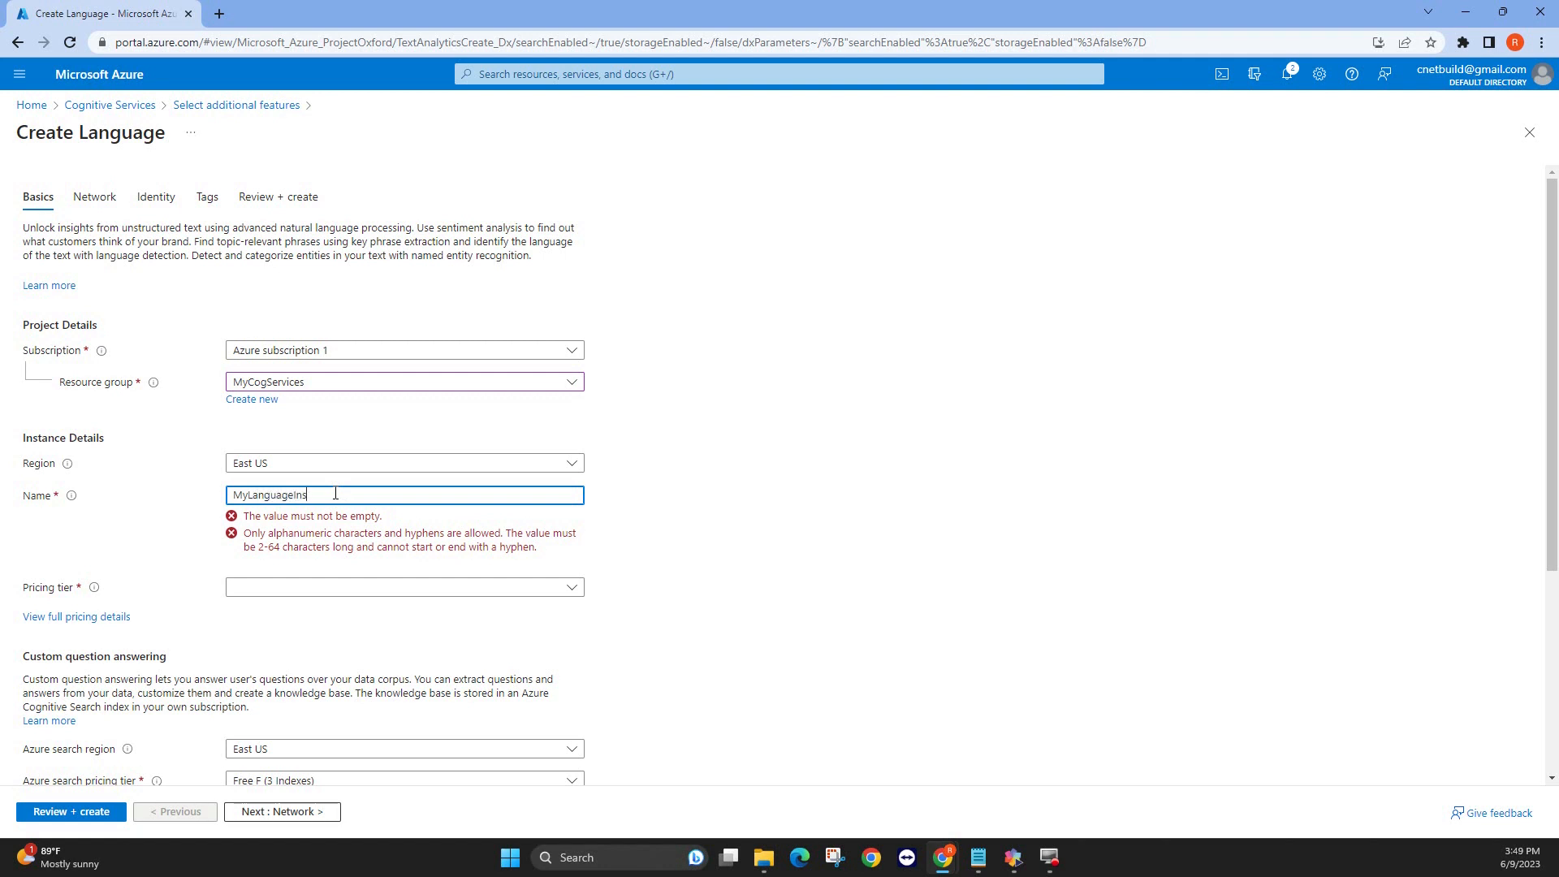
type("88")
key("Tab")
Set the Language resource's pricing tier to S (1K Calls per minute).
left_click(522, 543)
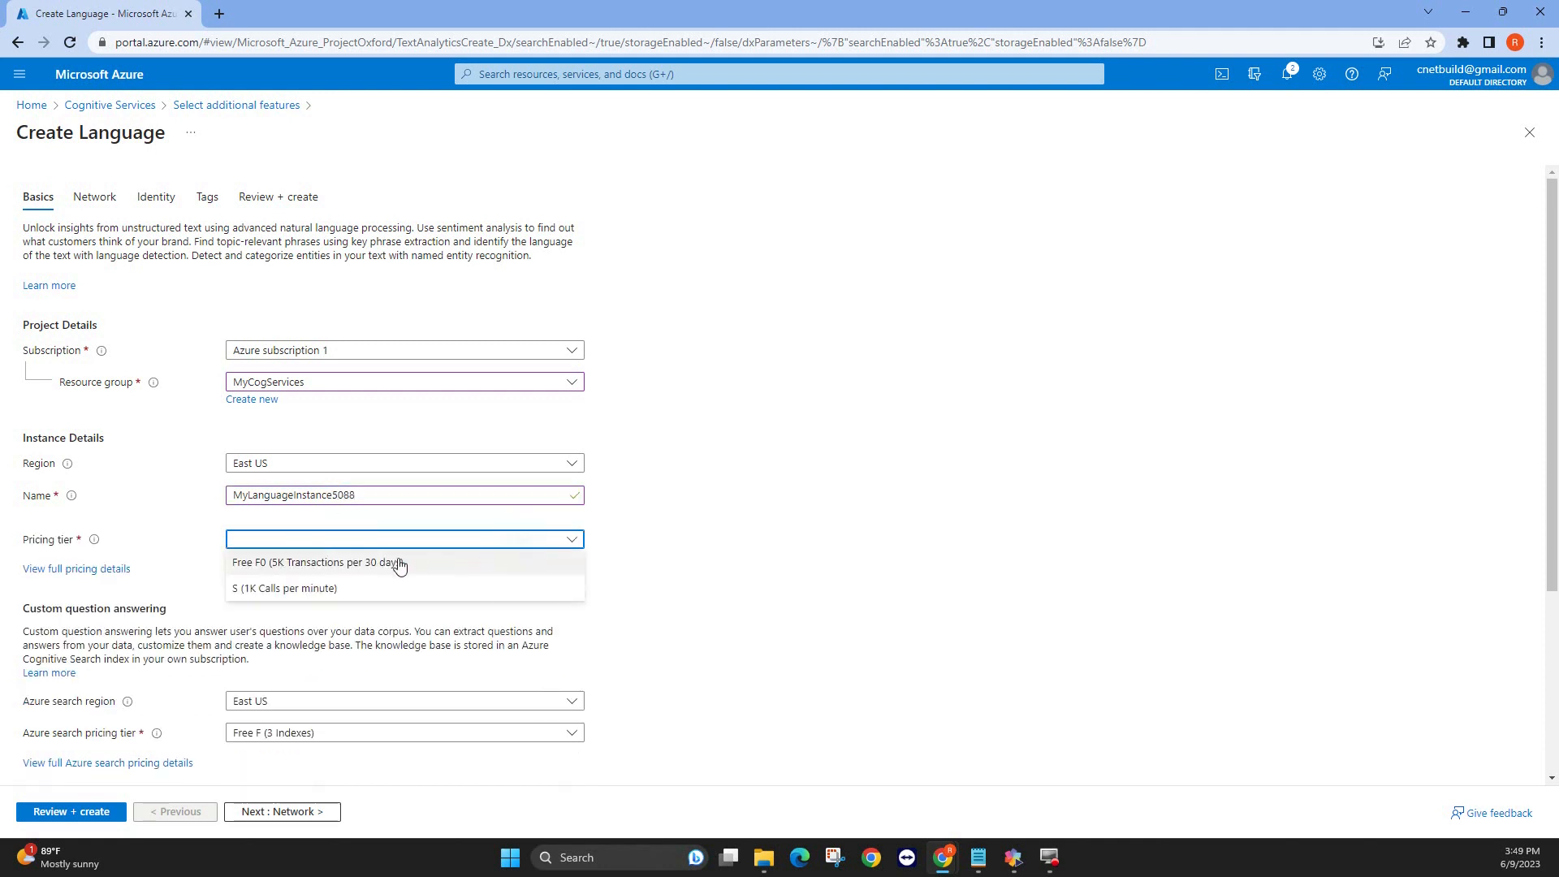
left_click(335, 566)
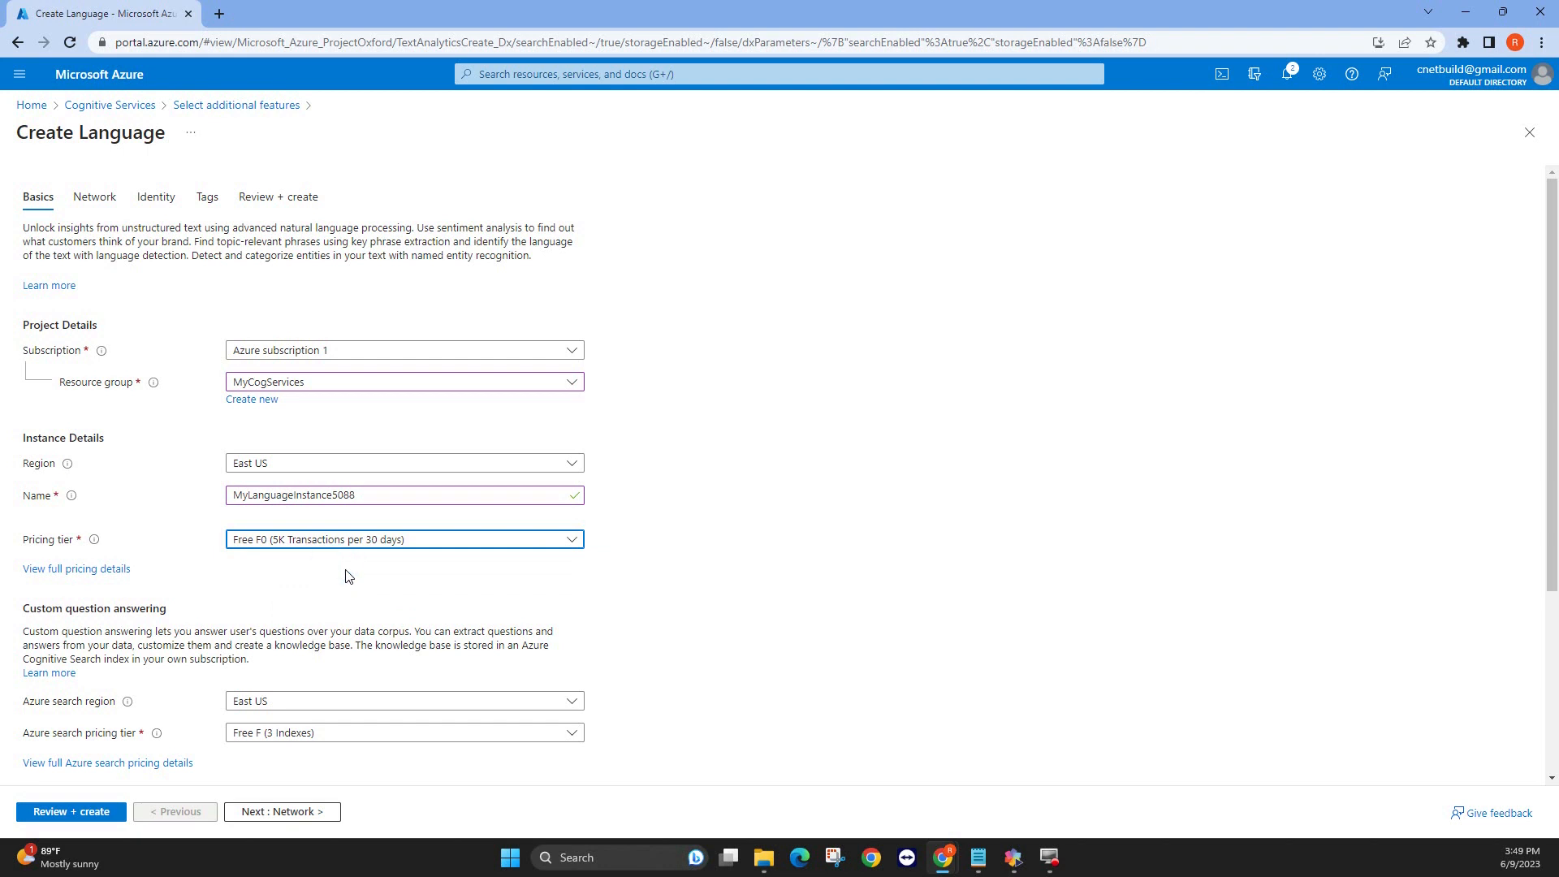
left_click(572, 541)
left_click(283, 589)
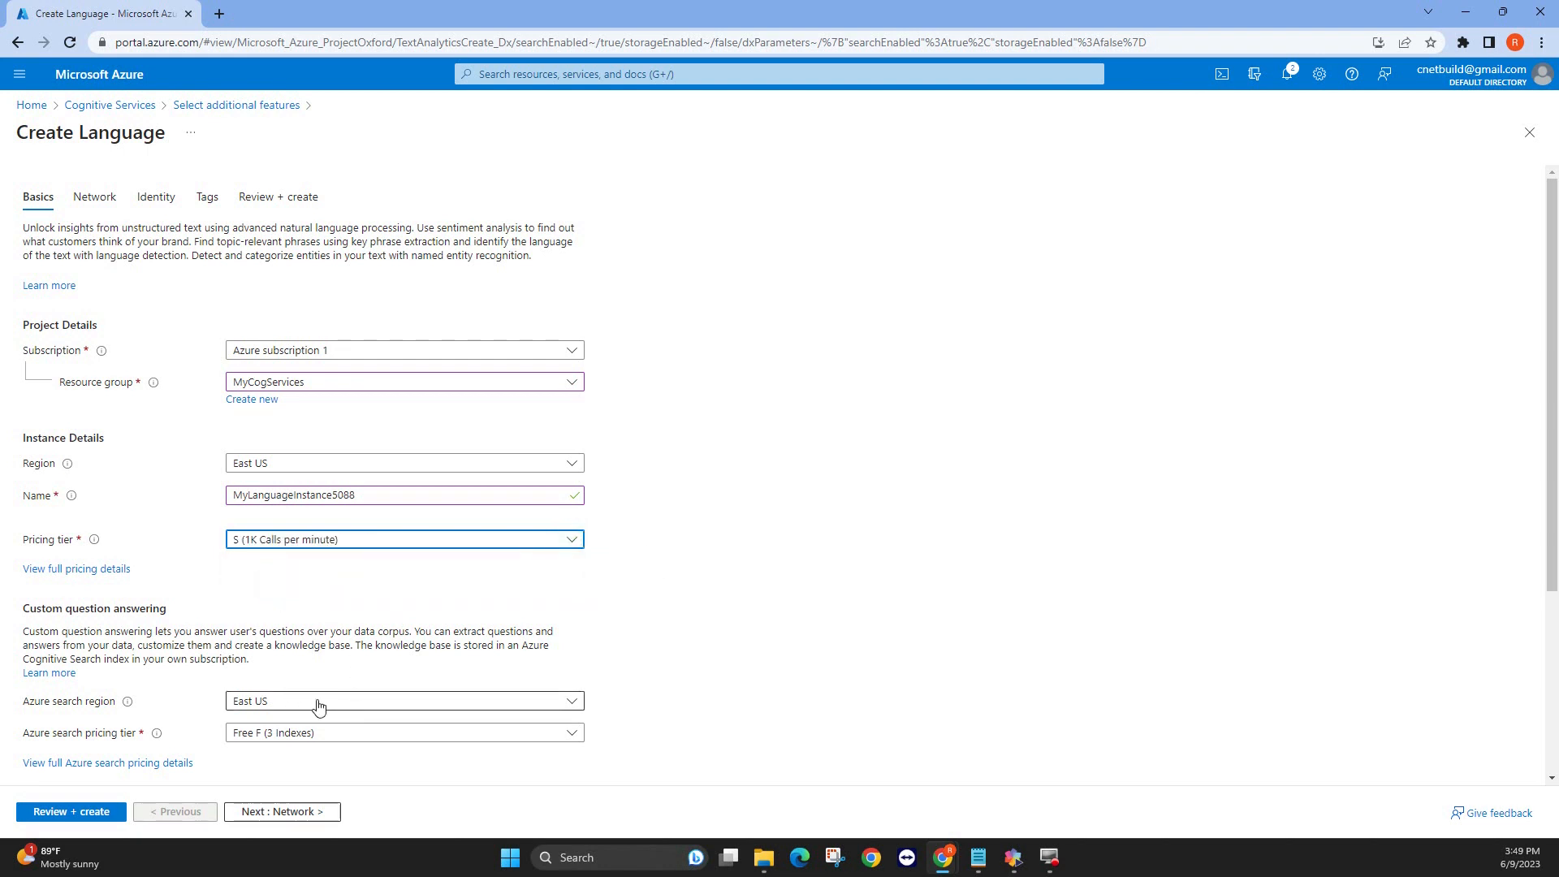
Certify the Responsible AI Notice terms and submit the Language resource for creation.
scroll(320, 705, "down", 1)
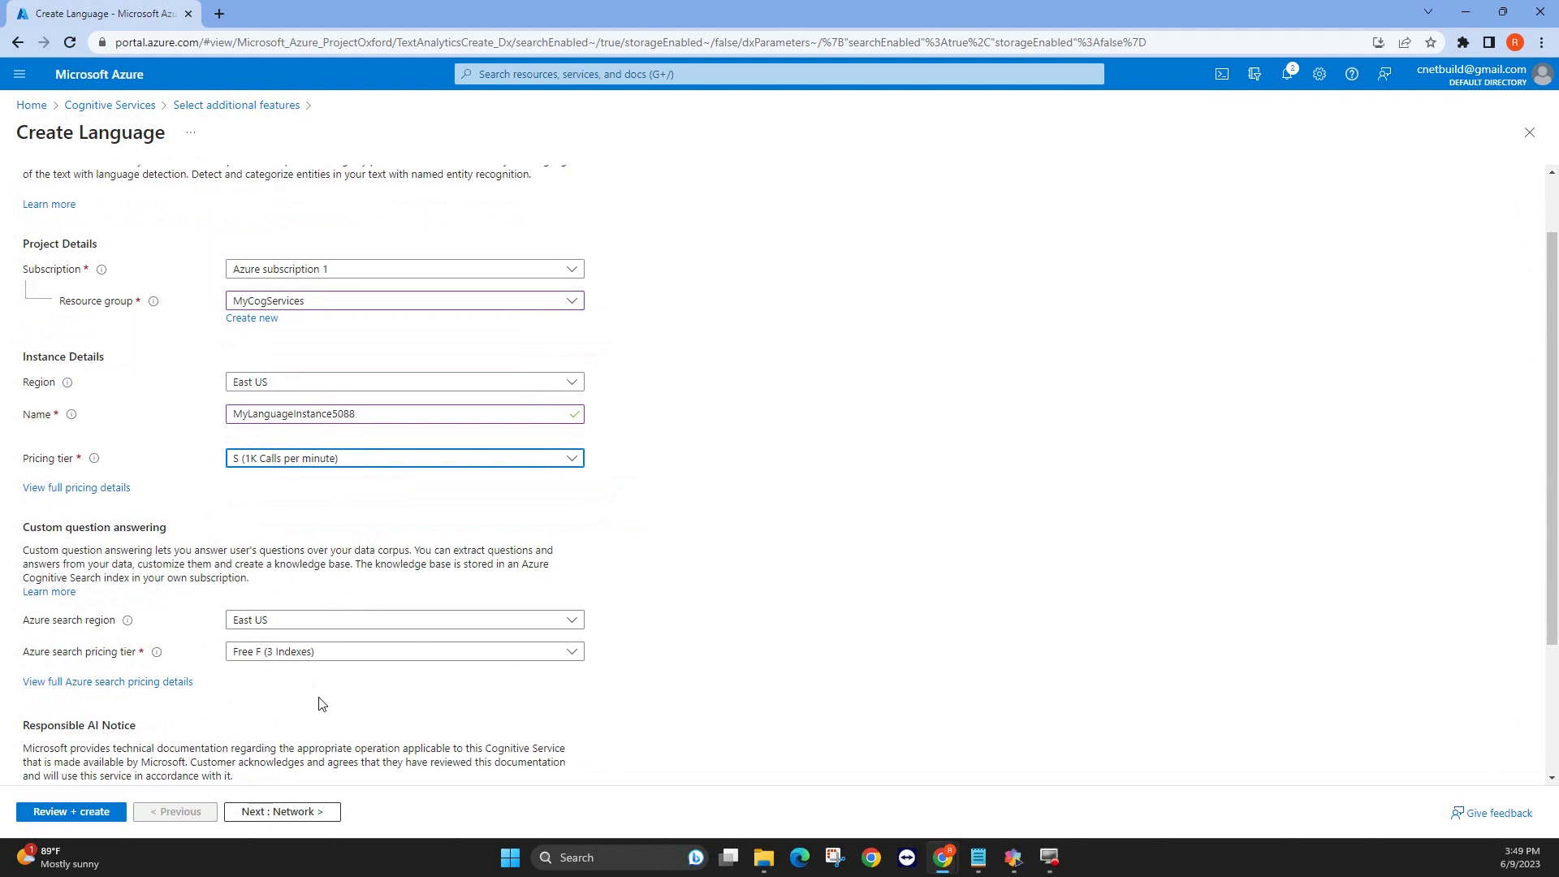
scroll(320, 705, "down", 2)
left_click(234, 705)
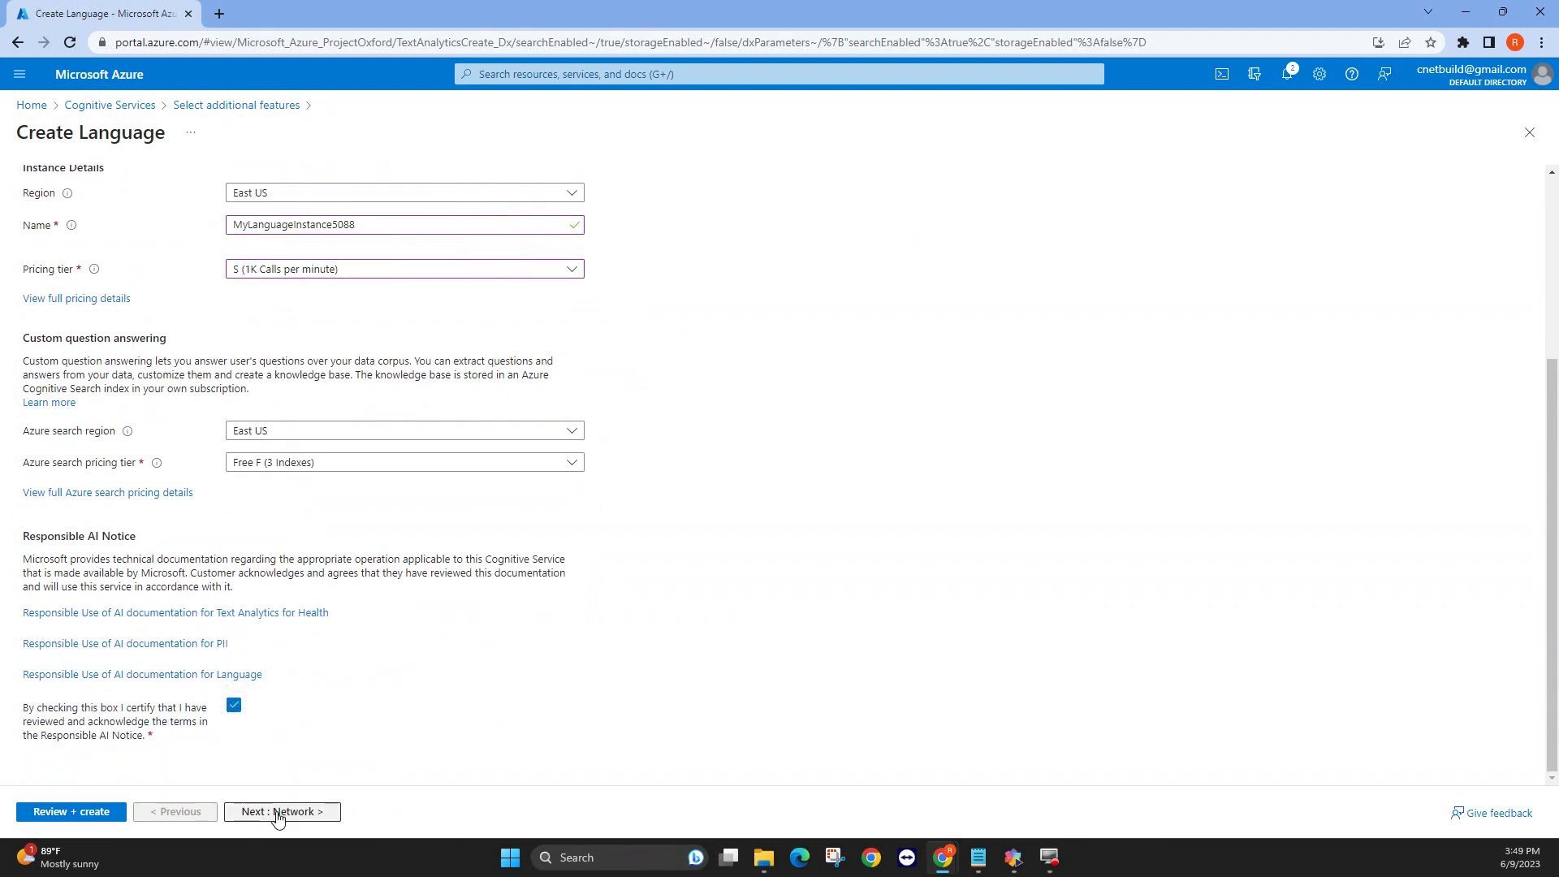
left_click(70, 812)
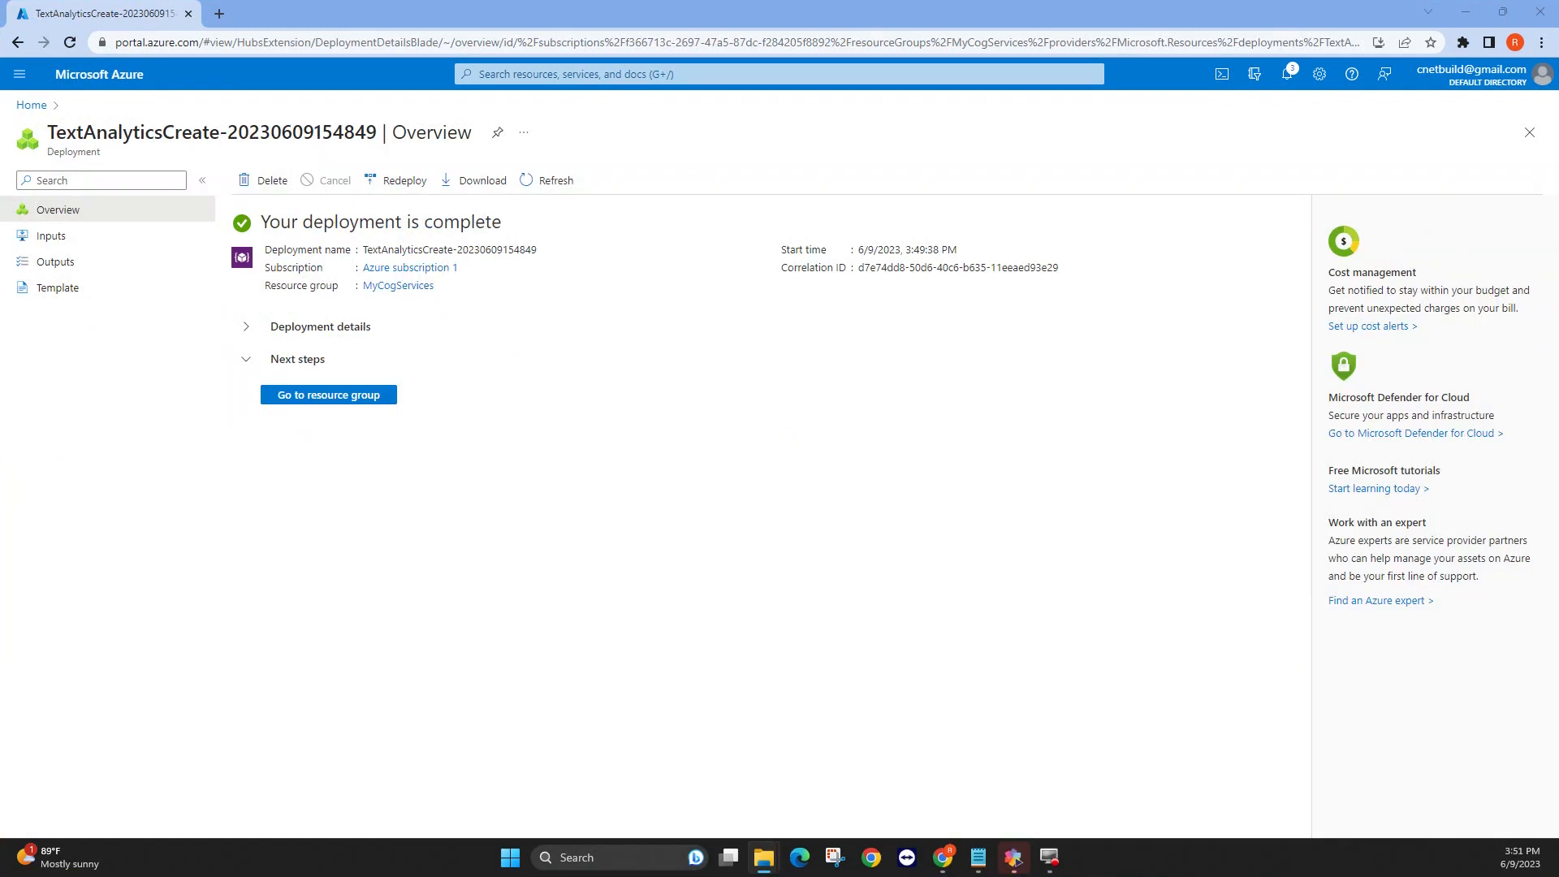
Open the MyLanguageInstance5088 resource from the Language service list of the Cognitive Services hub.
left_click(32, 107)
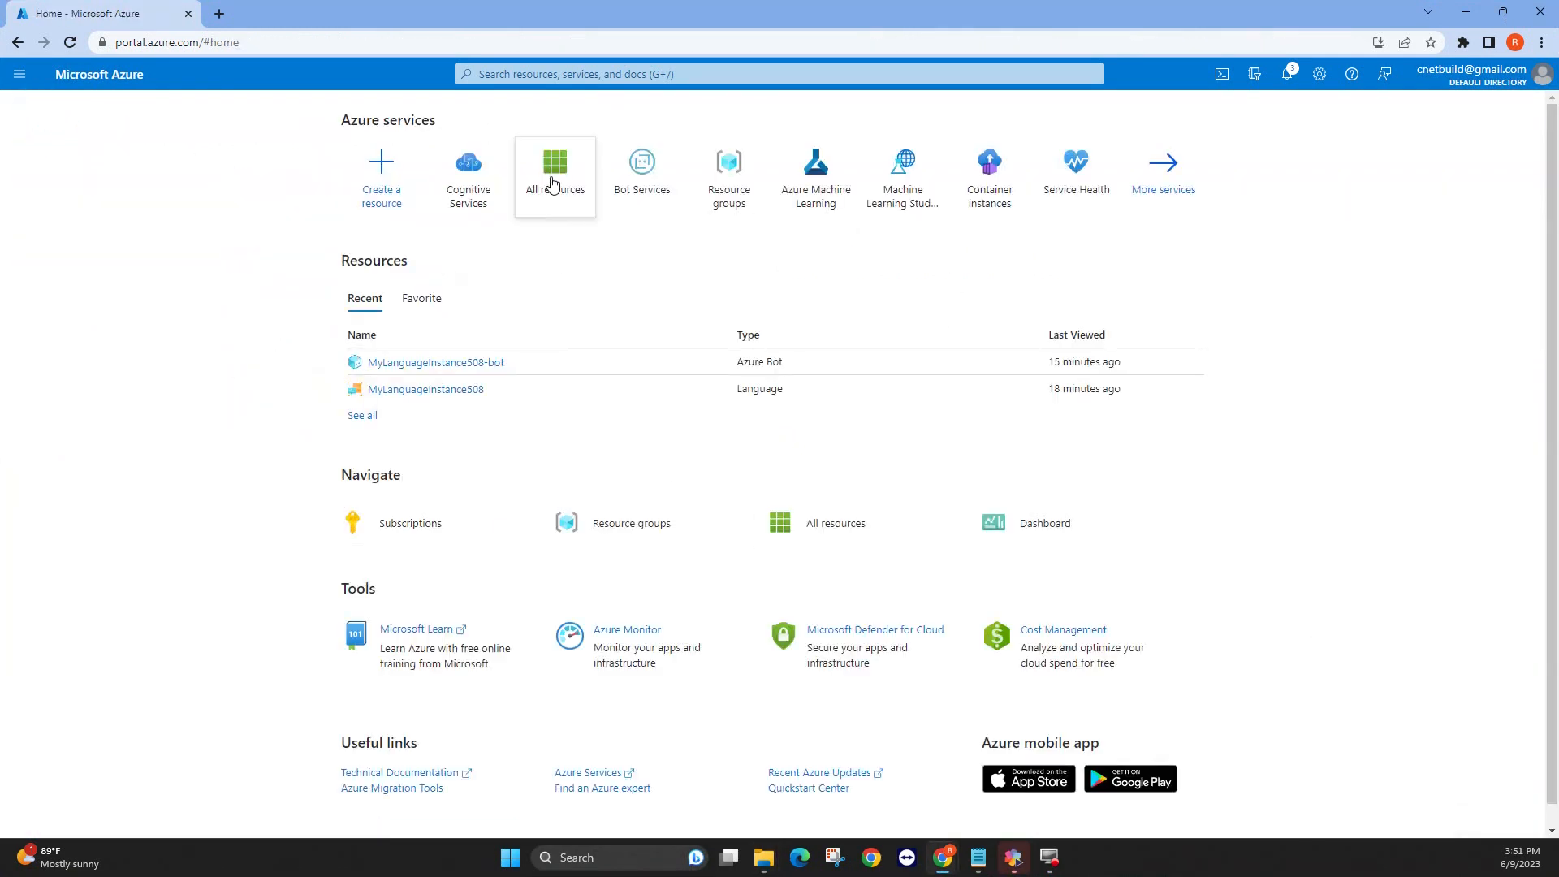
left_click(462, 180)
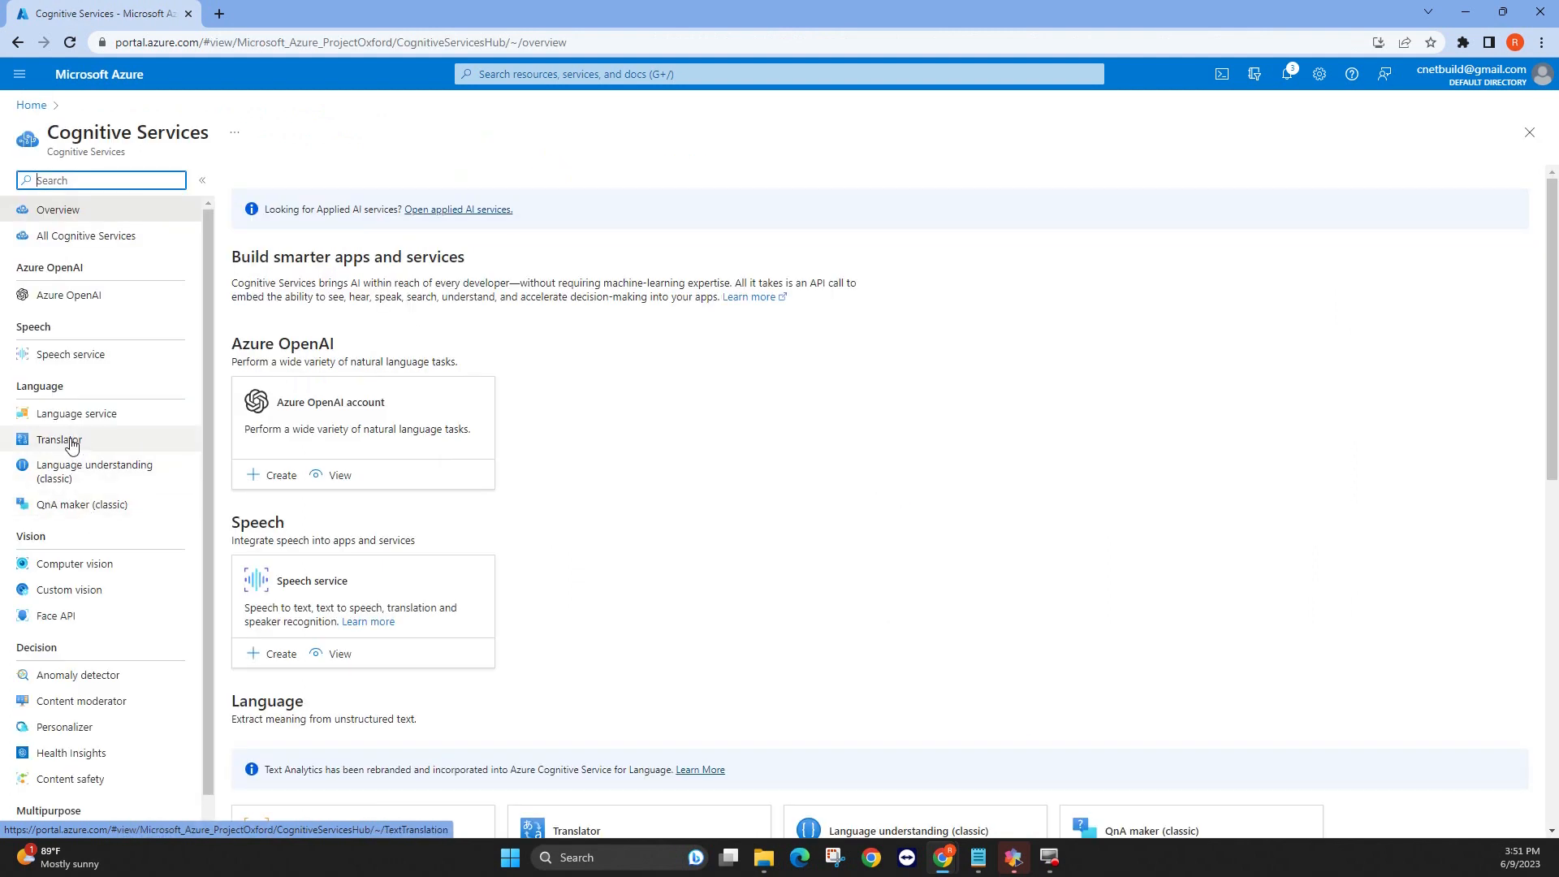
left_click(74, 419)
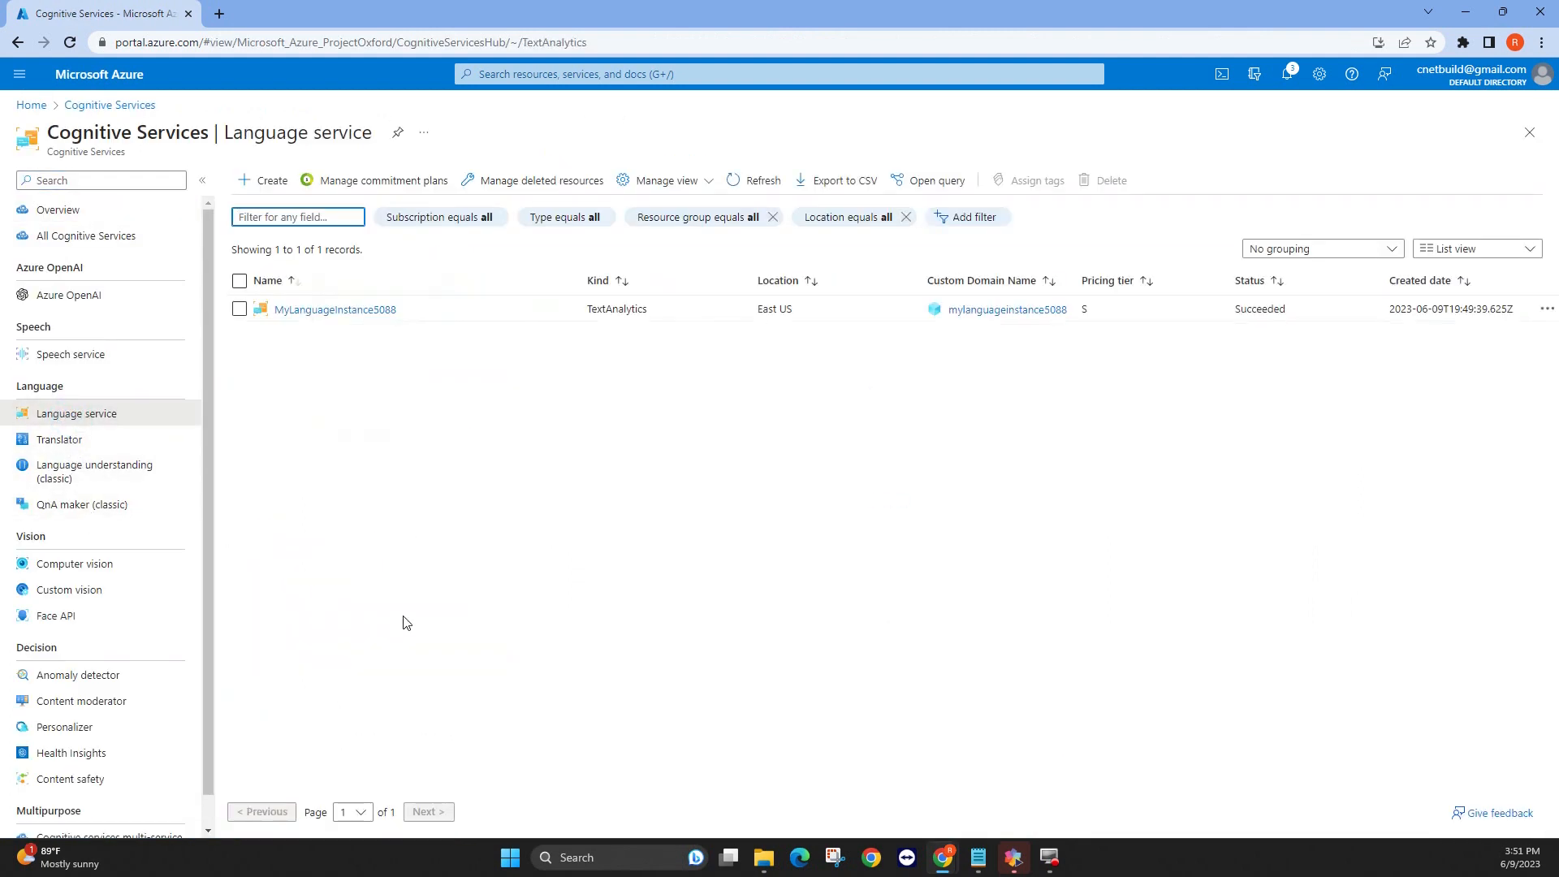
left_click(324, 311)
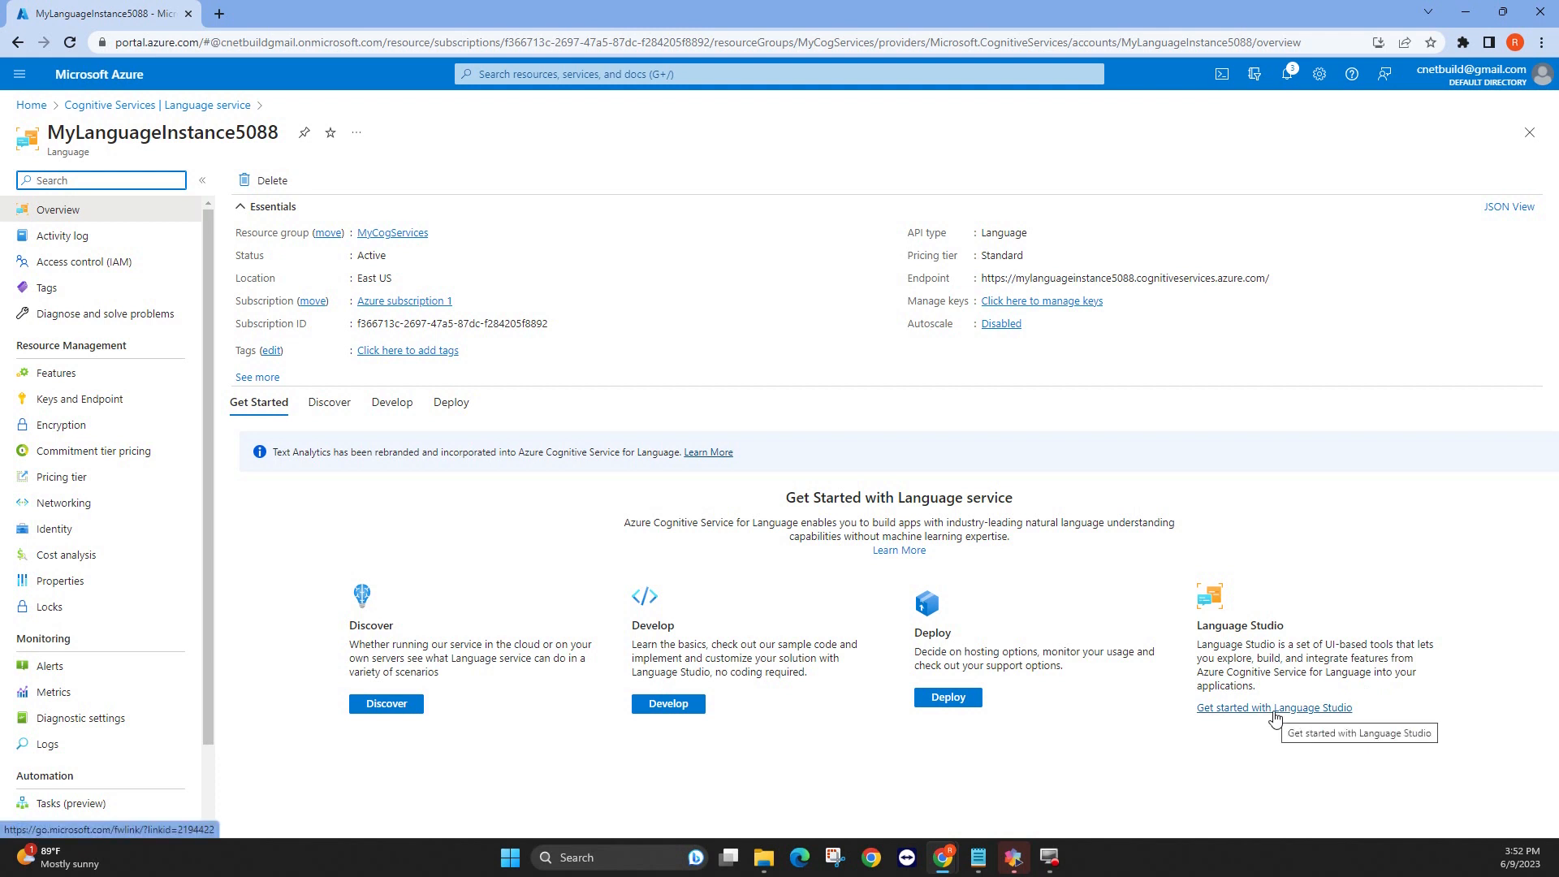
Look through the Language resource's Discover, Develop and Deploy information, and open Language Studio from its getting-started page.
left_click(329, 403)
left_click(390, 406)
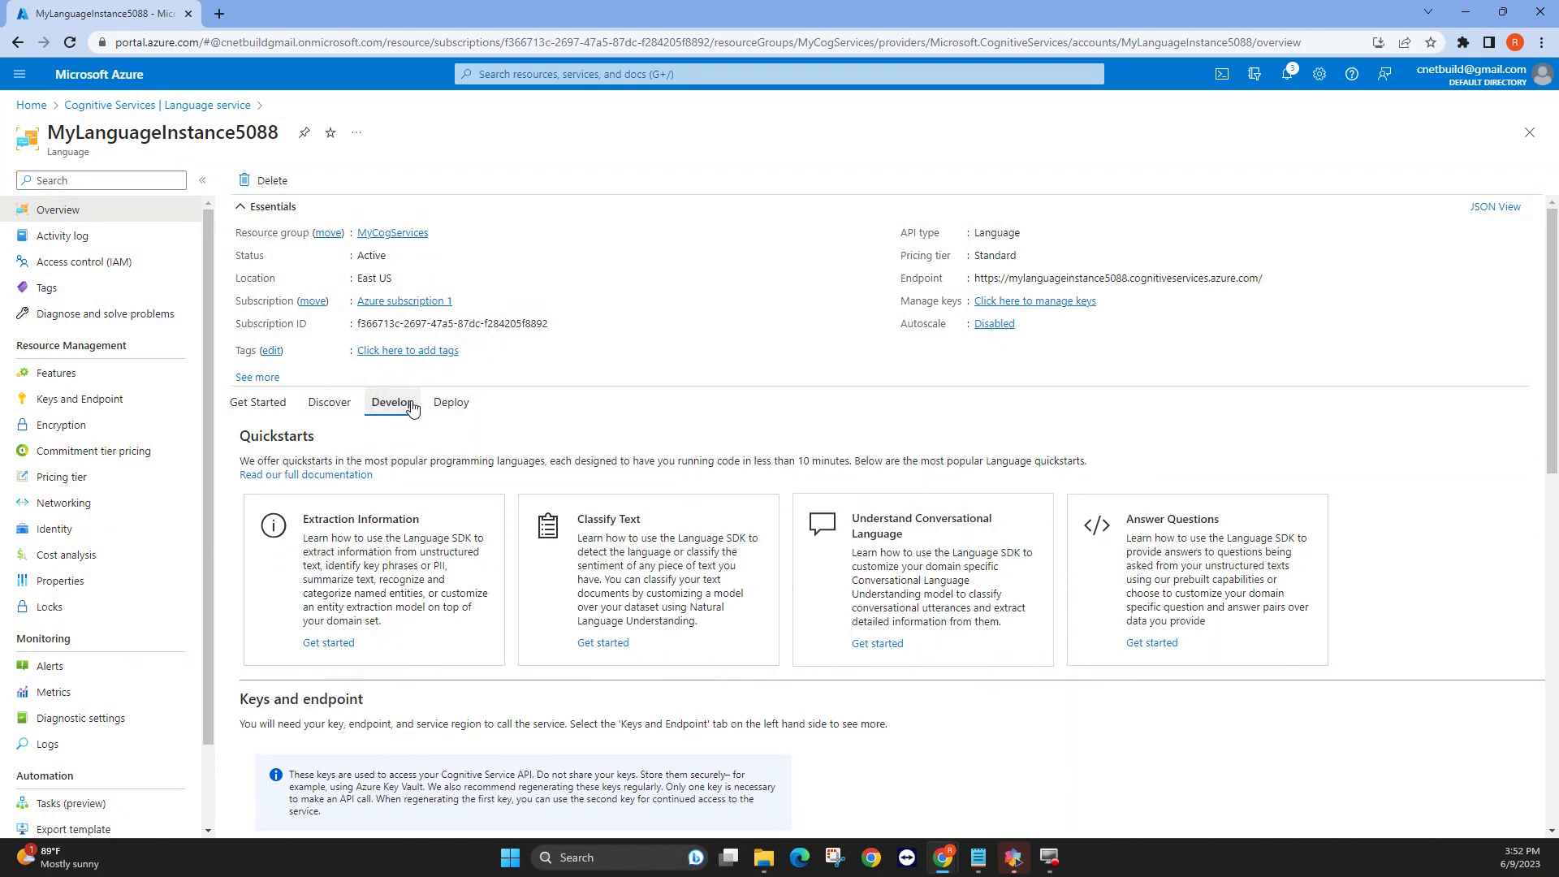
left_click(452, 406)
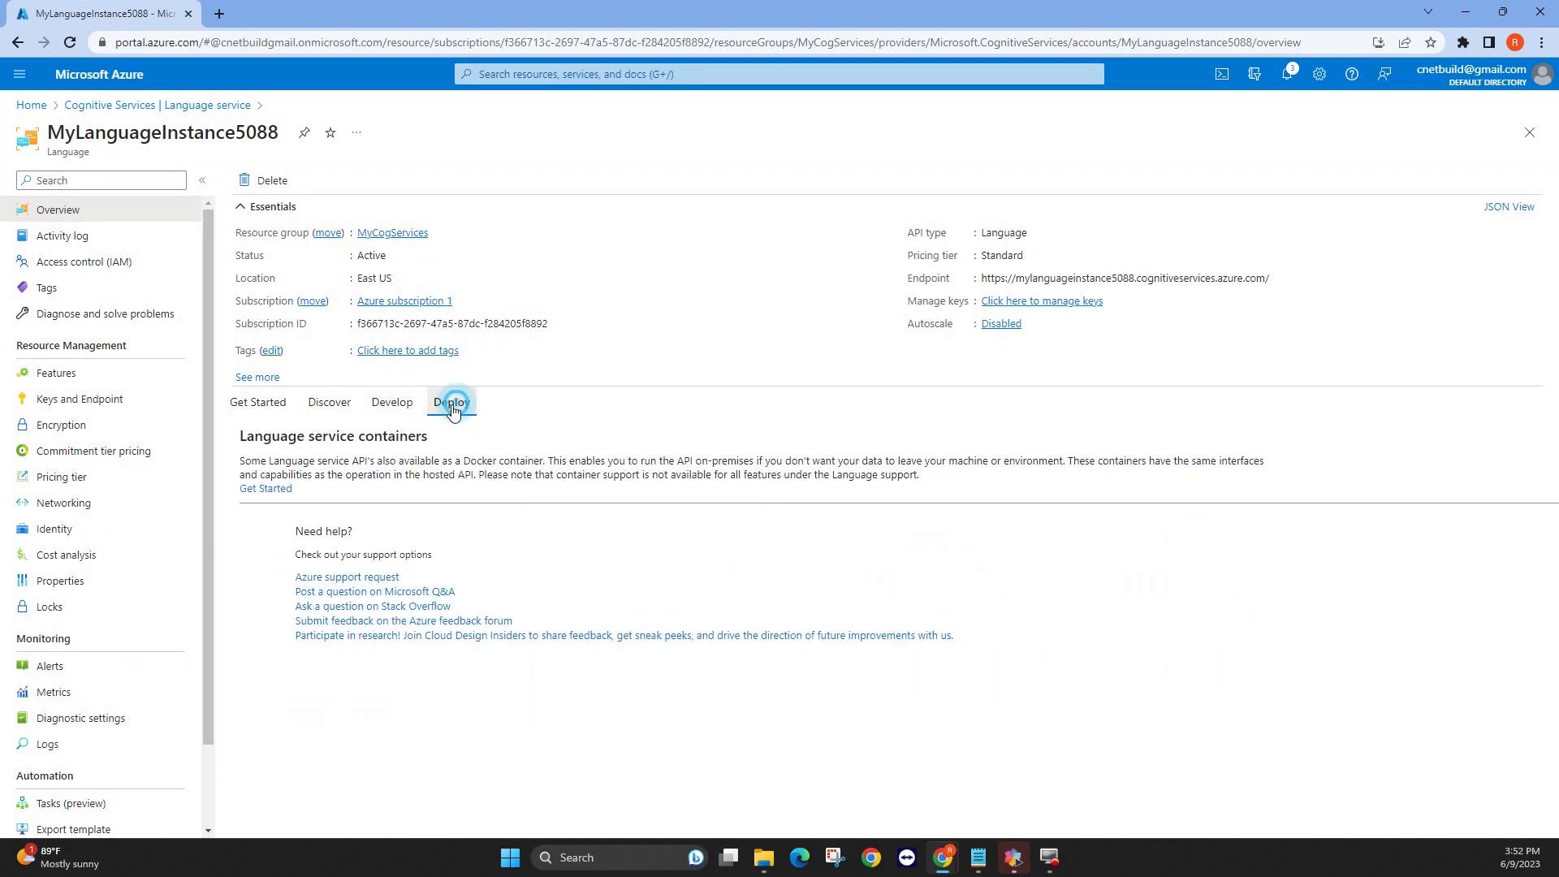
left_click(259, 410)
left_click(1272, 708)
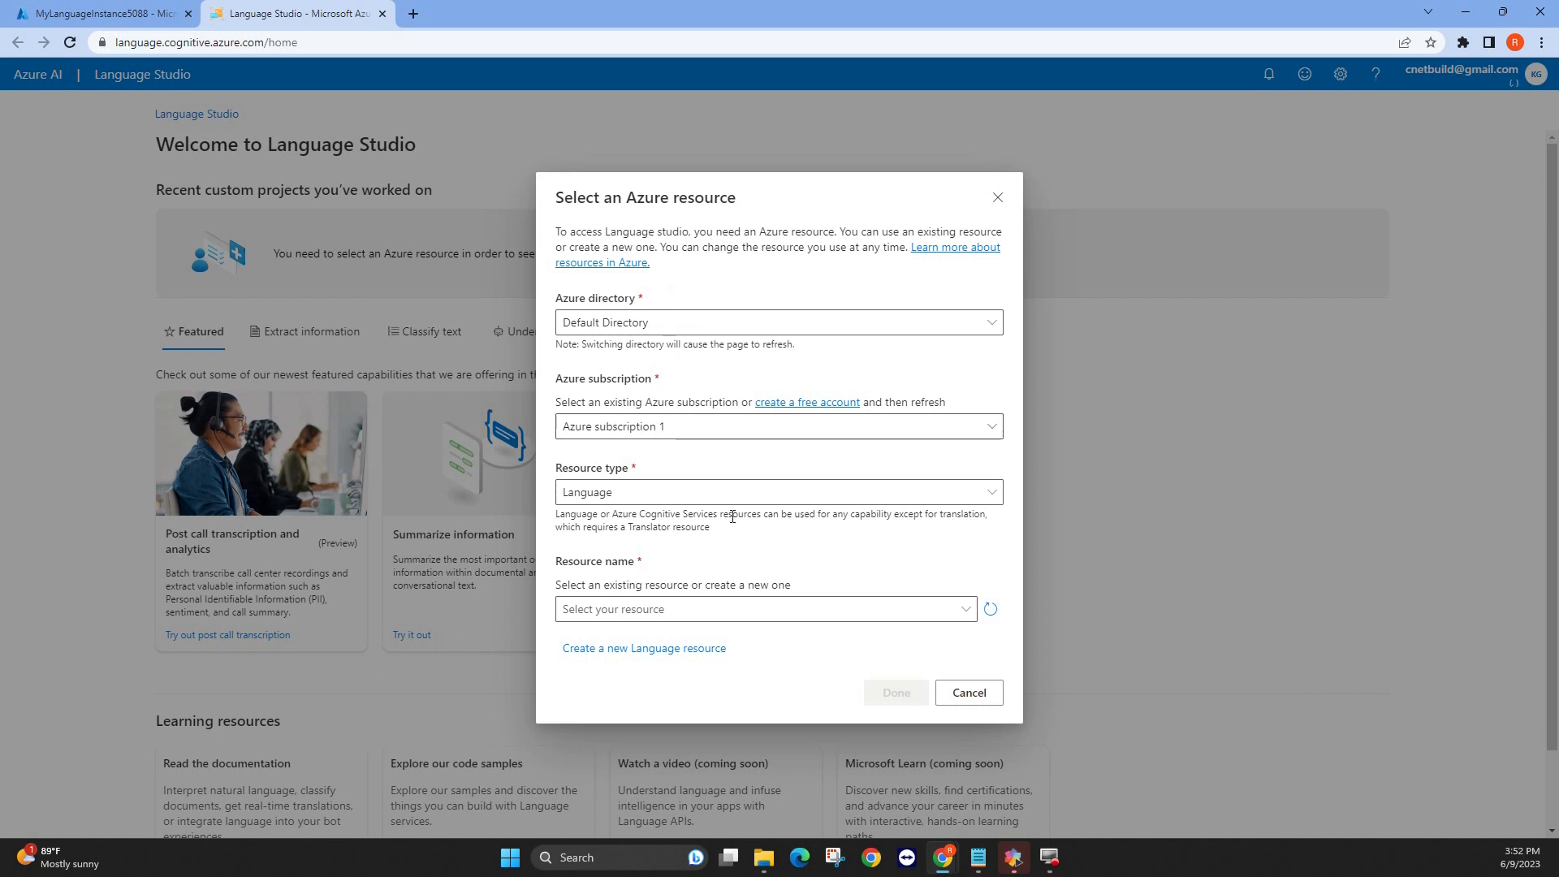
Connect Language Studio to the existing MyLanguageInstance5088 resource, using the Language resource type.
left_click(690, 494)
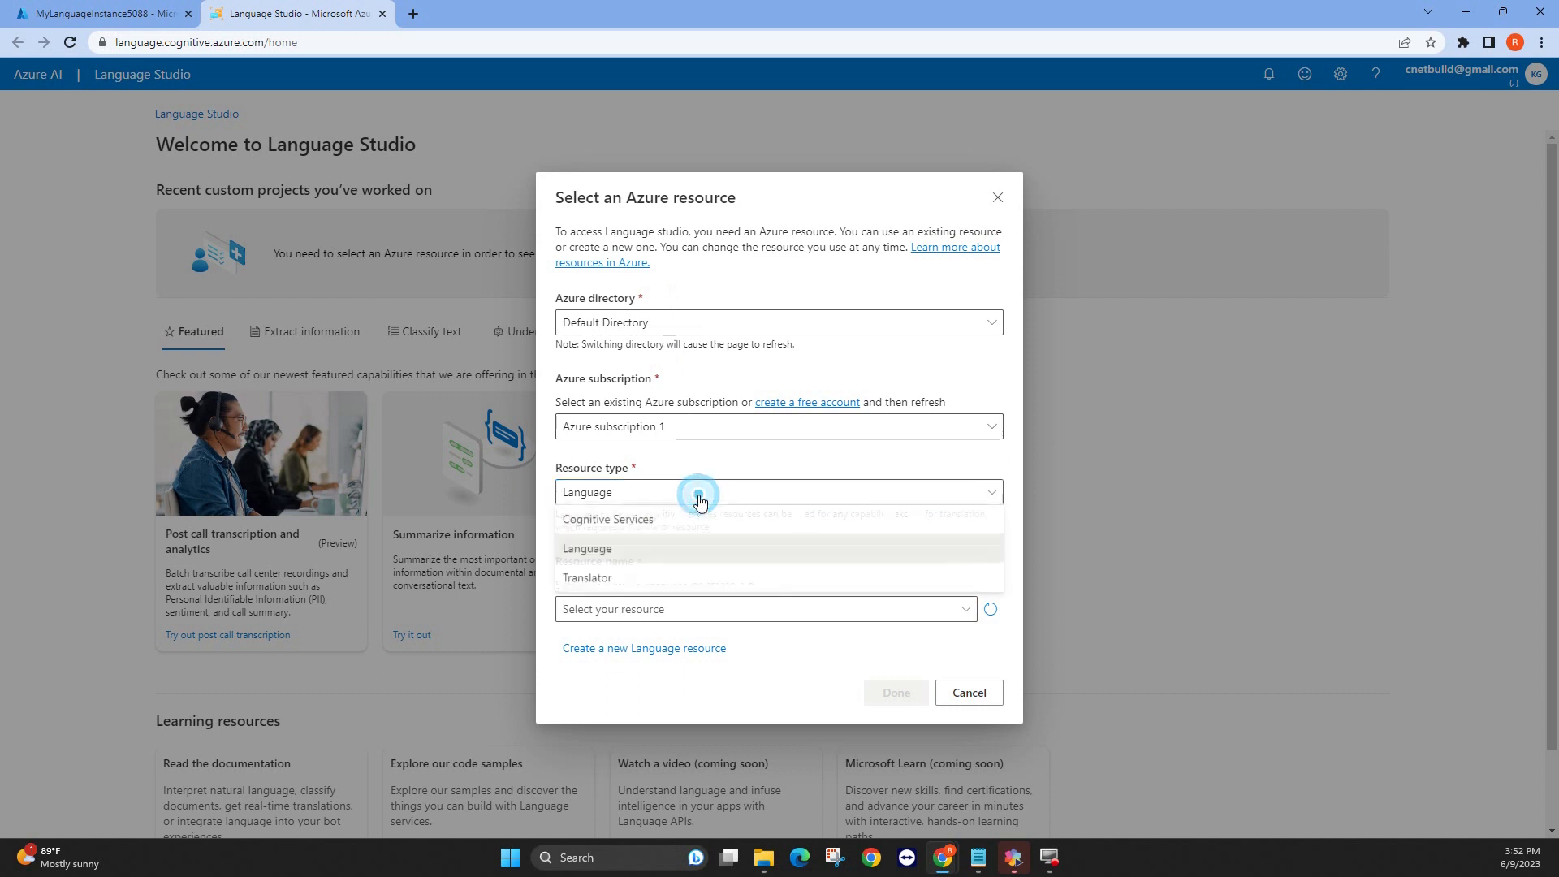
left_click(595, 551)
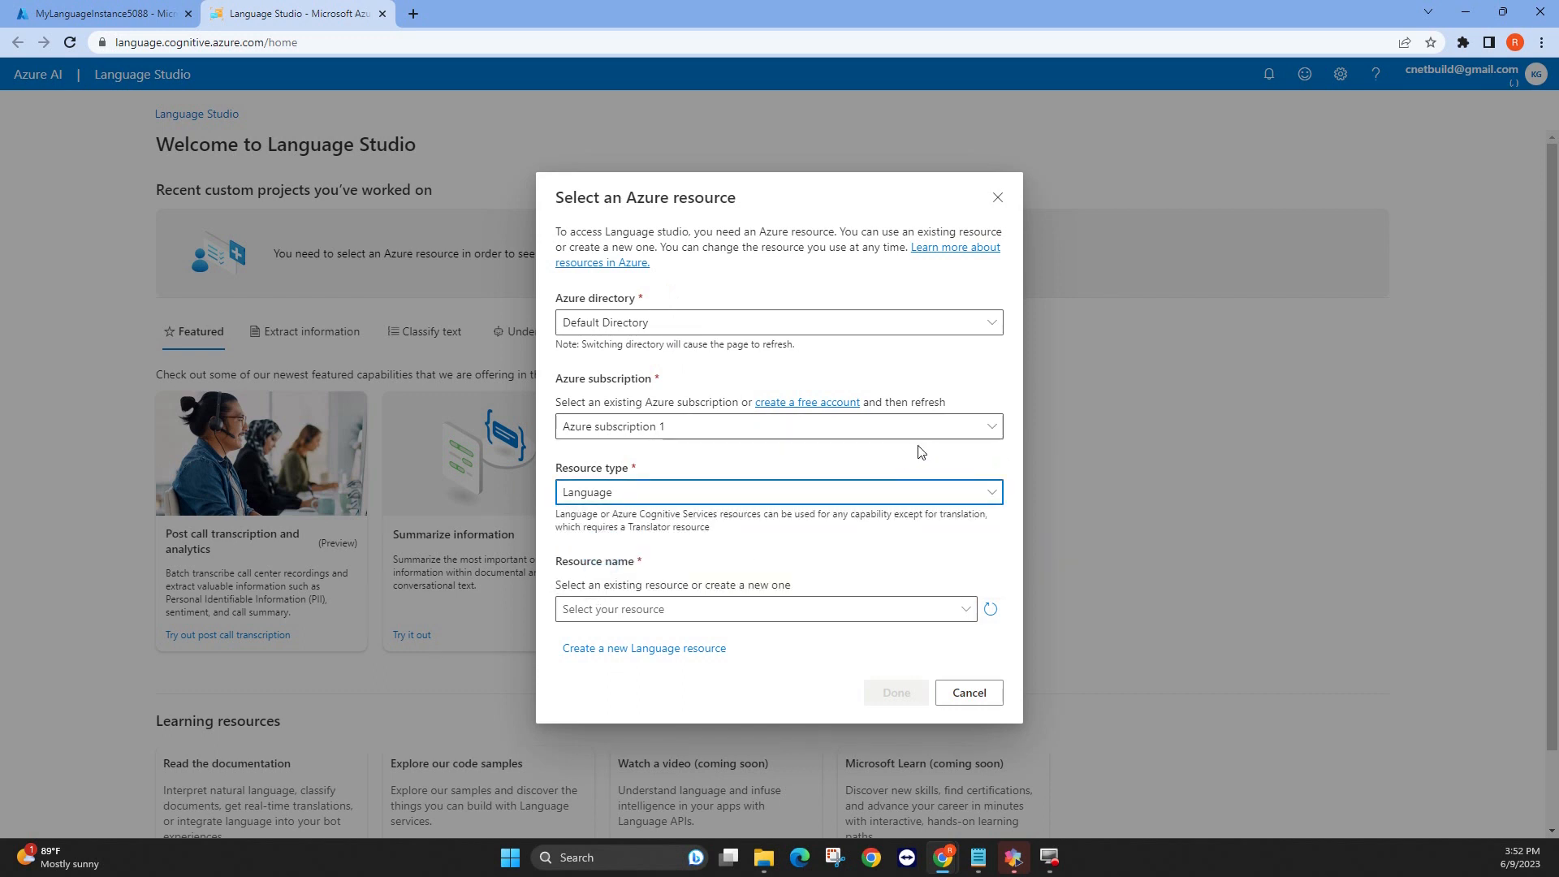
left_click(900, 613)
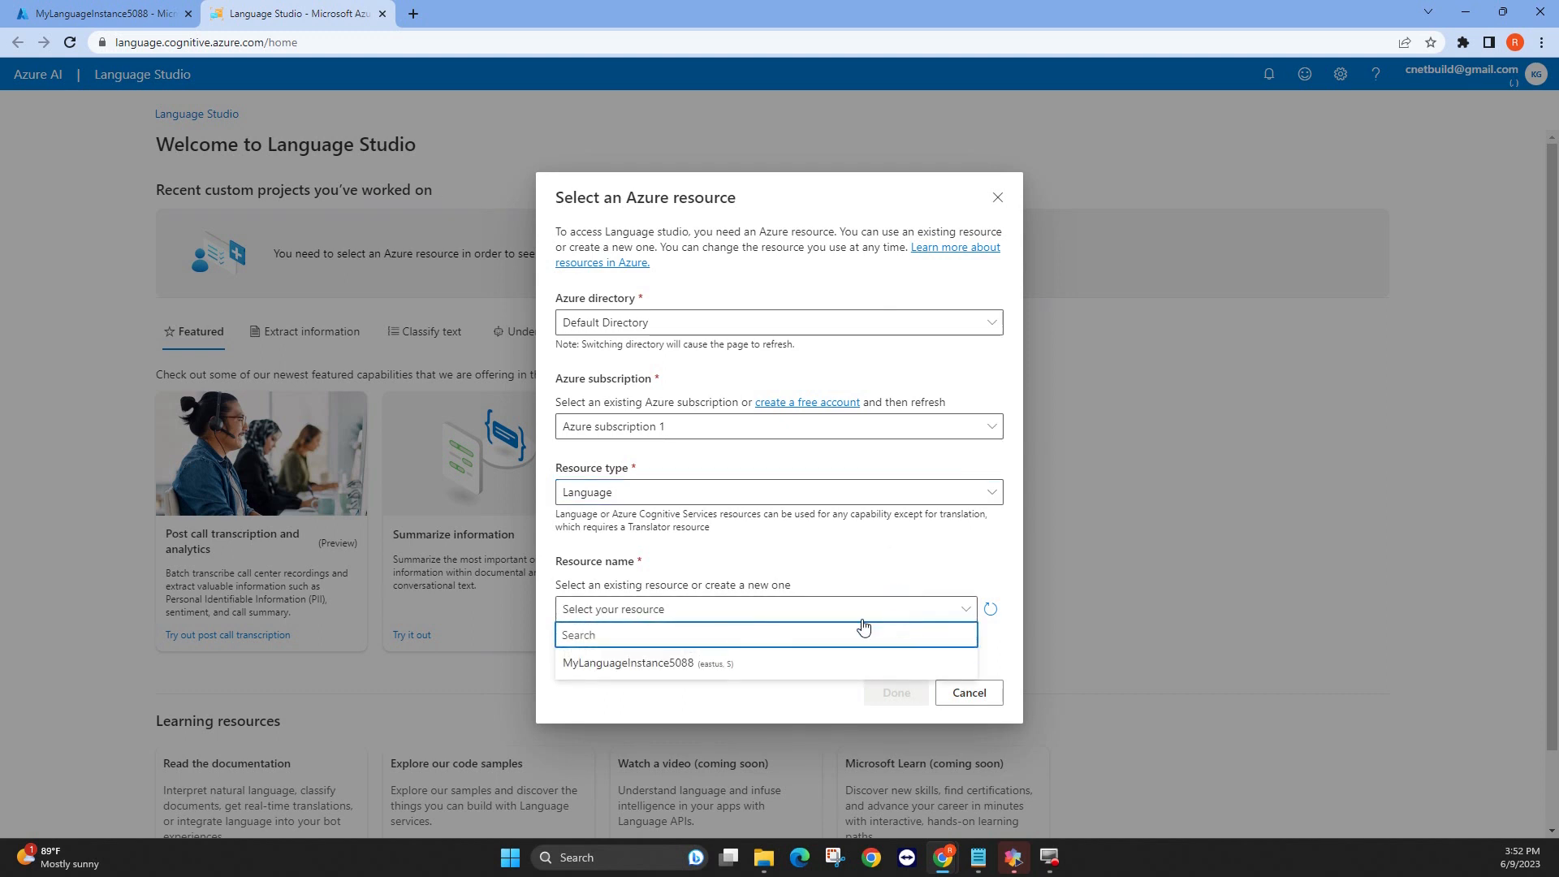
left_click(628, 670)
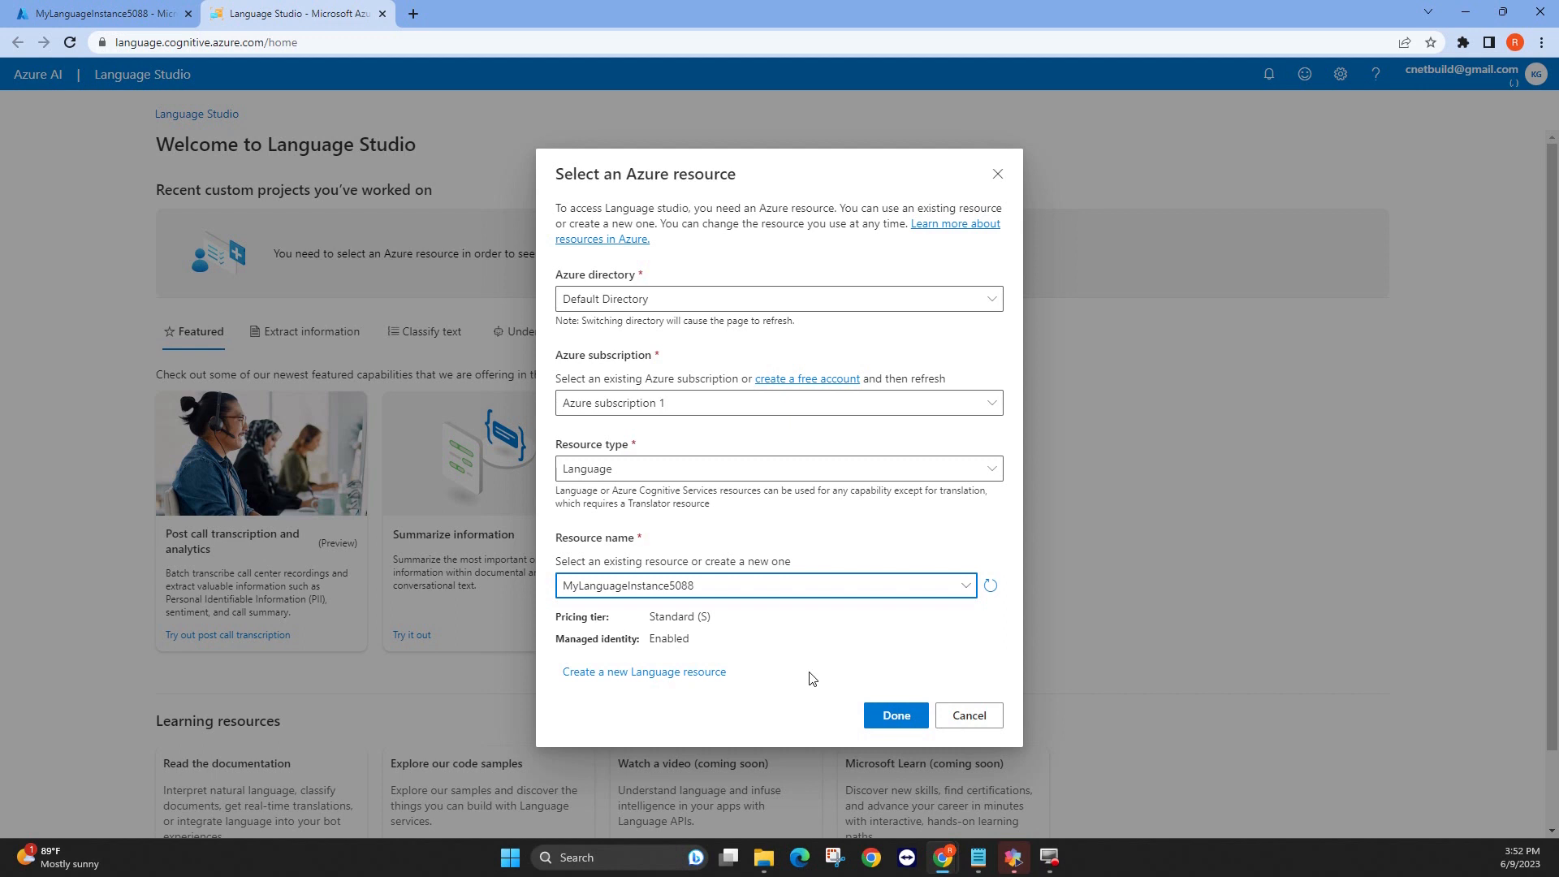
left_click(901, 716)
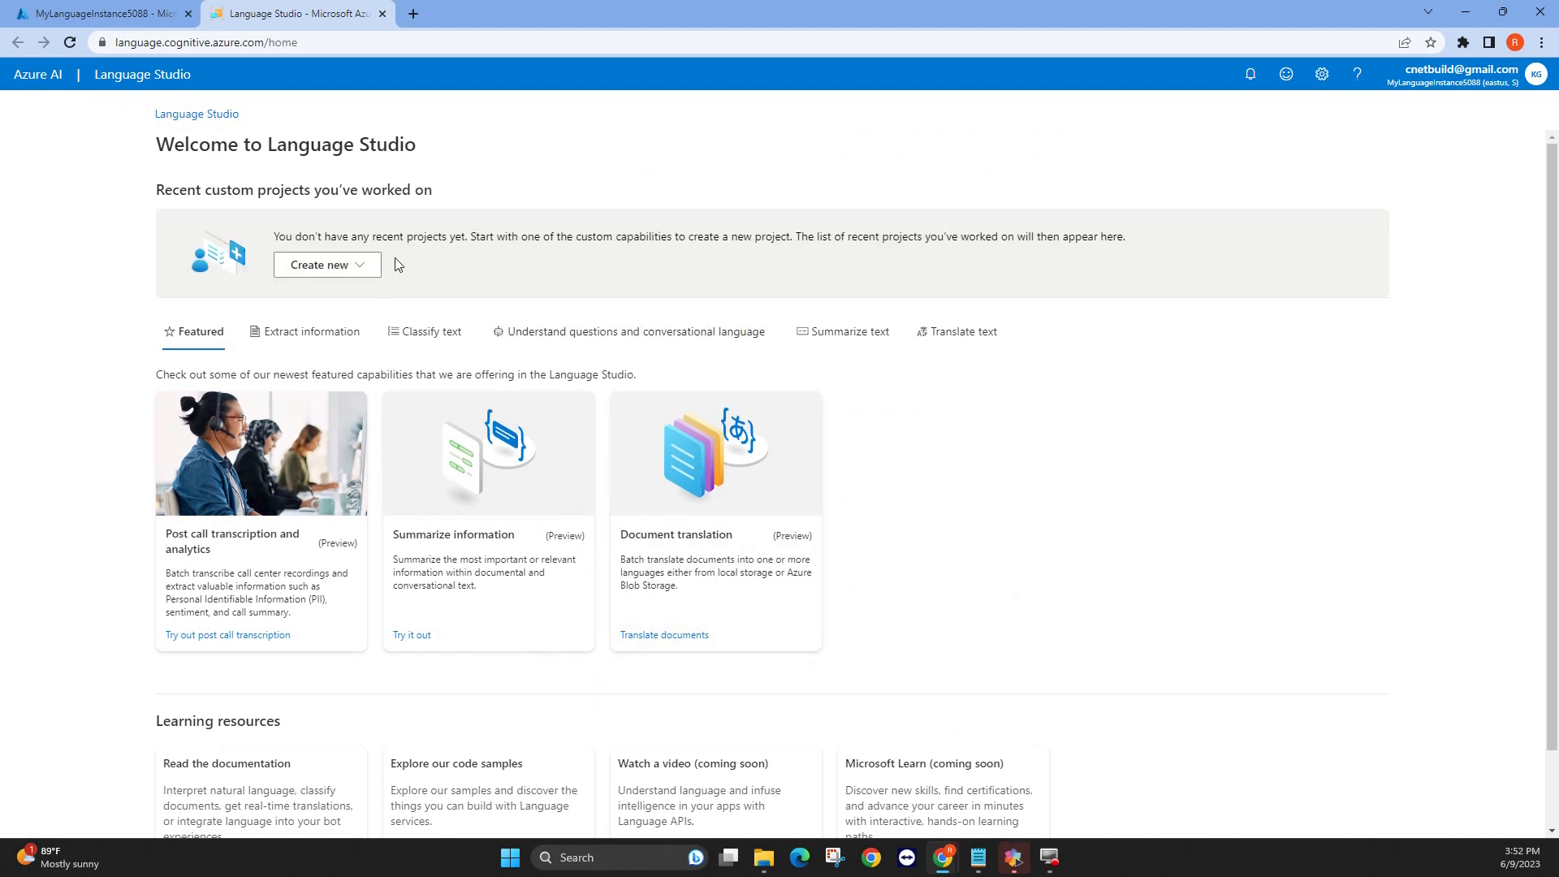
Start a new Custom question answering project and set English as the language for all projects in the resource.
left_click(349, 266)
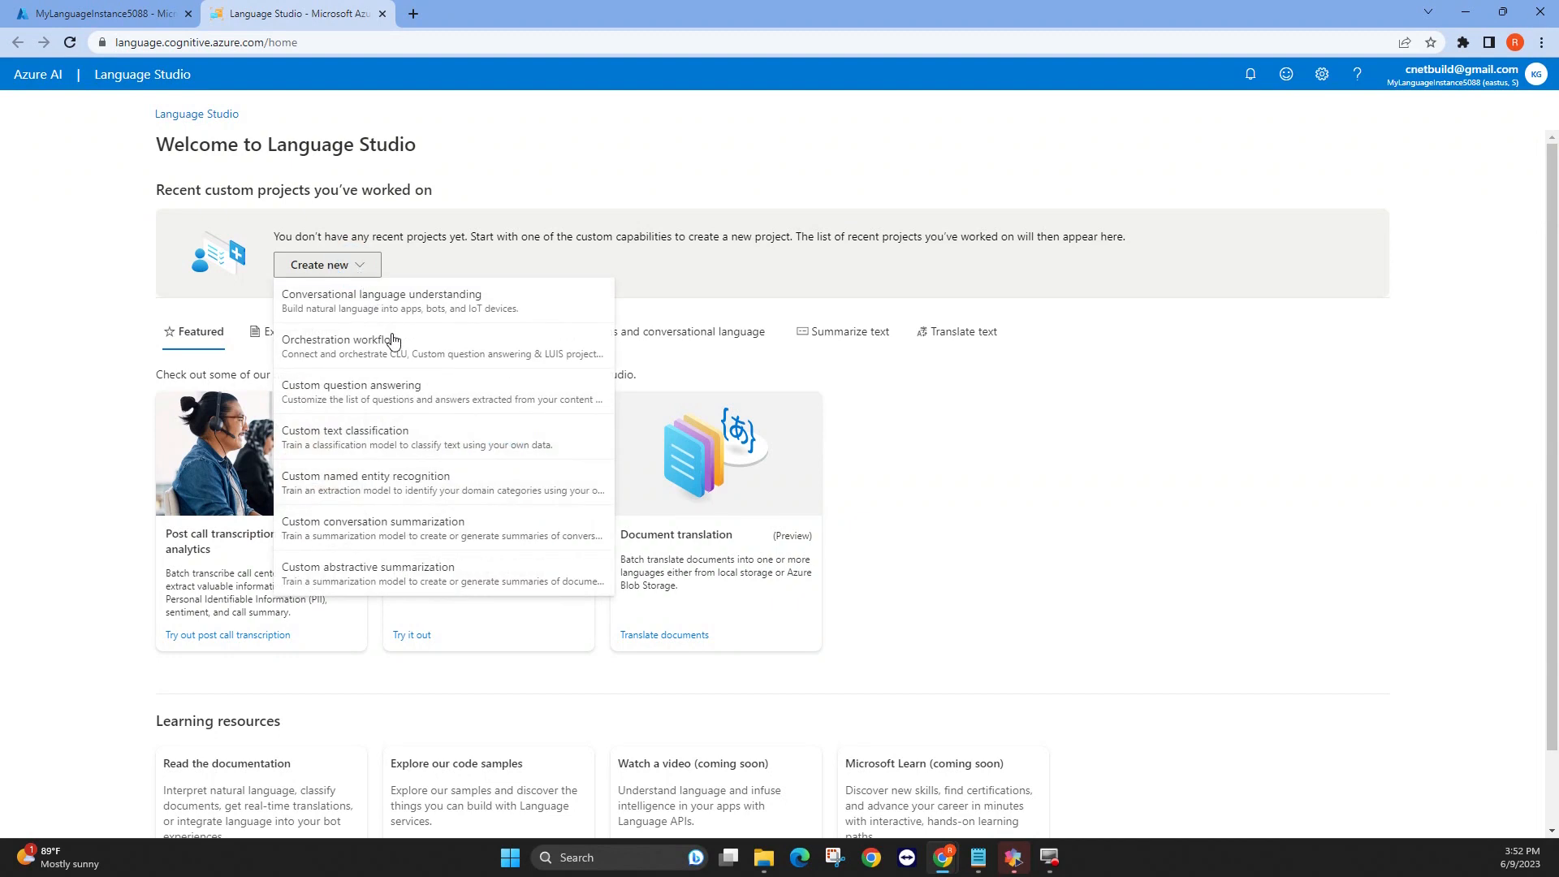
left_click(392, 395)
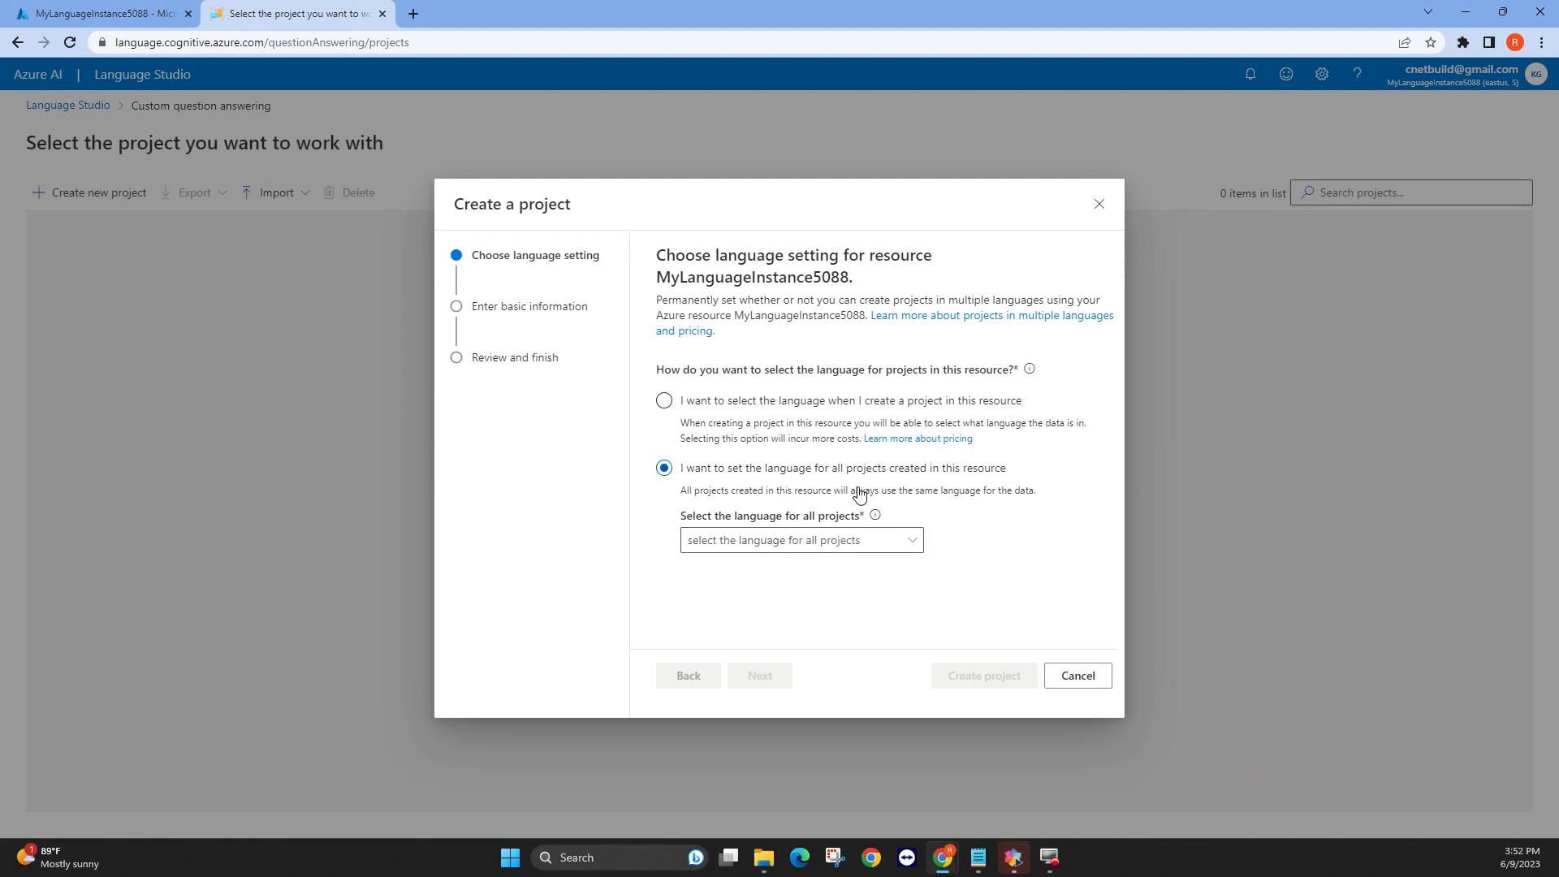
left_click(904, 542)
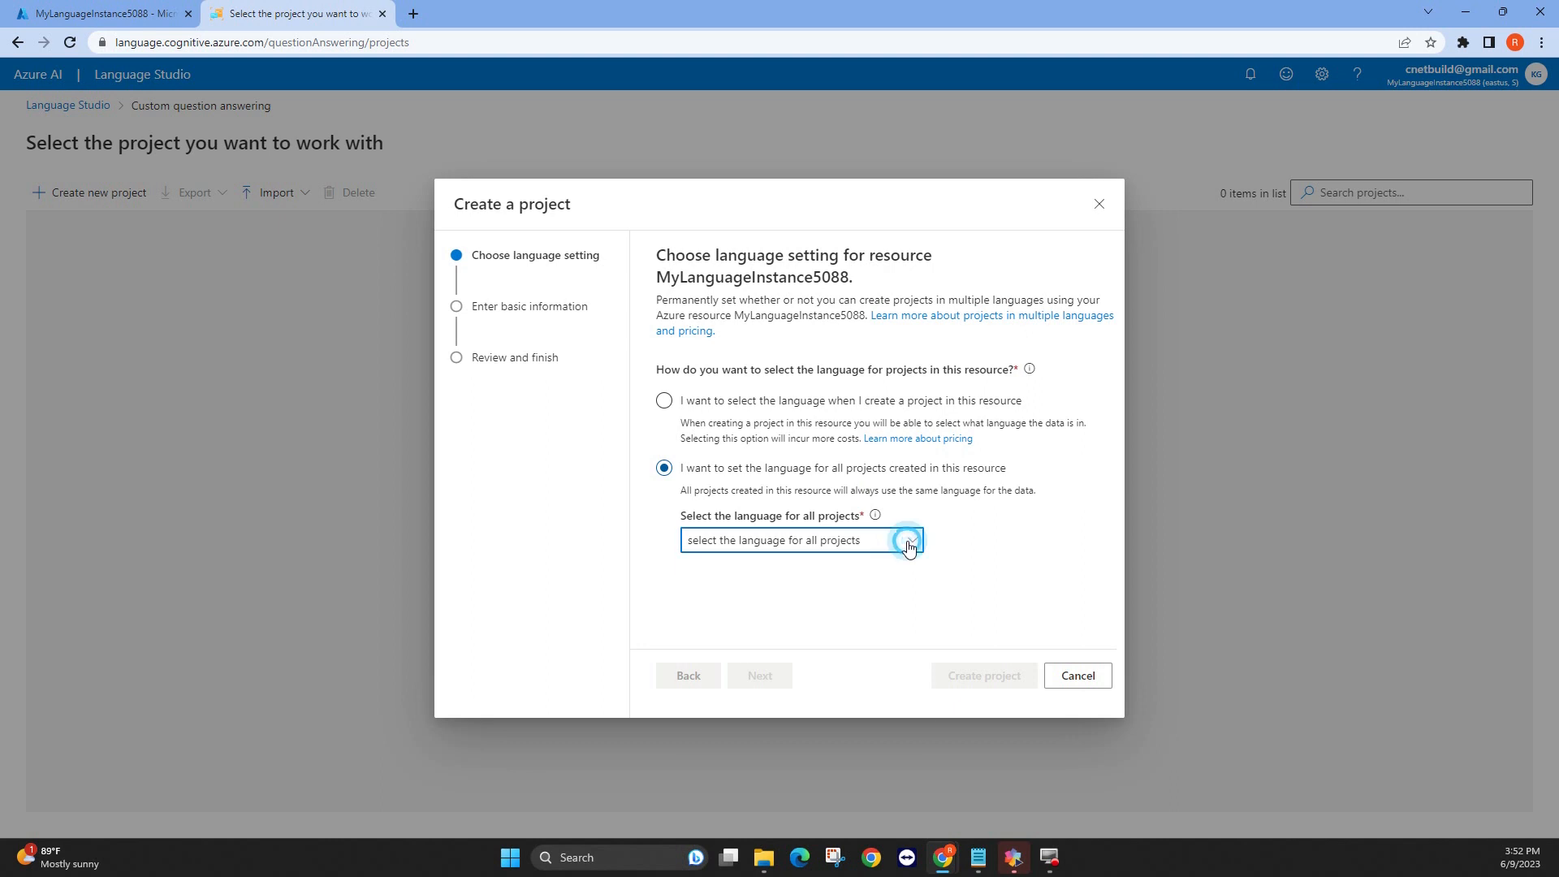
left_click(708, 654)
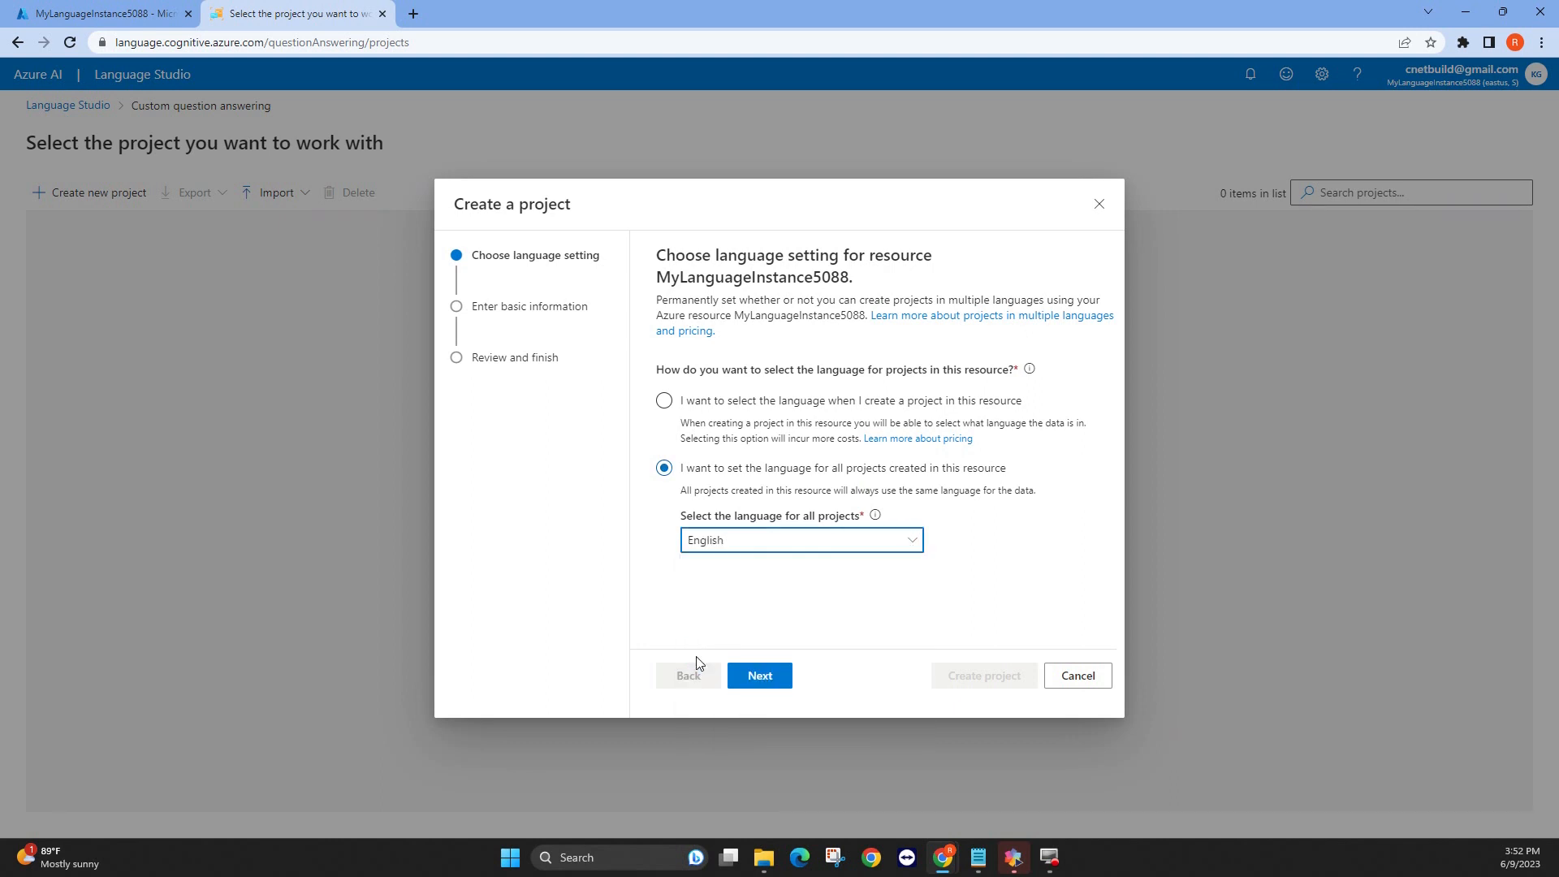
left_click(770, 678)
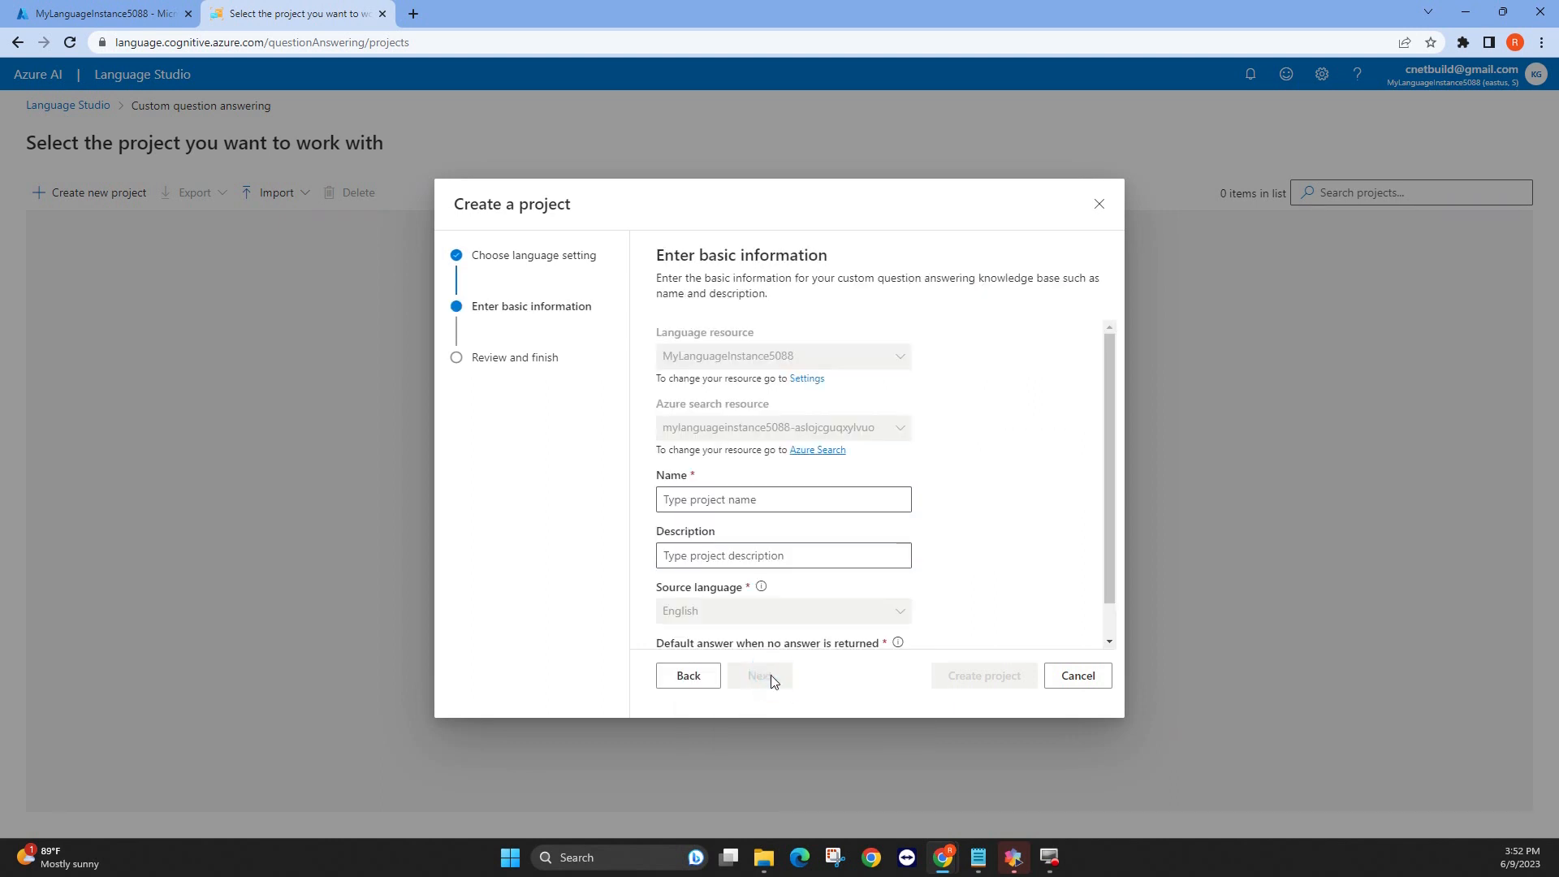
Name the project MyStarship5088 and give it the description "Info about my starship".
left_click(763, 499)
type("MyStarship")
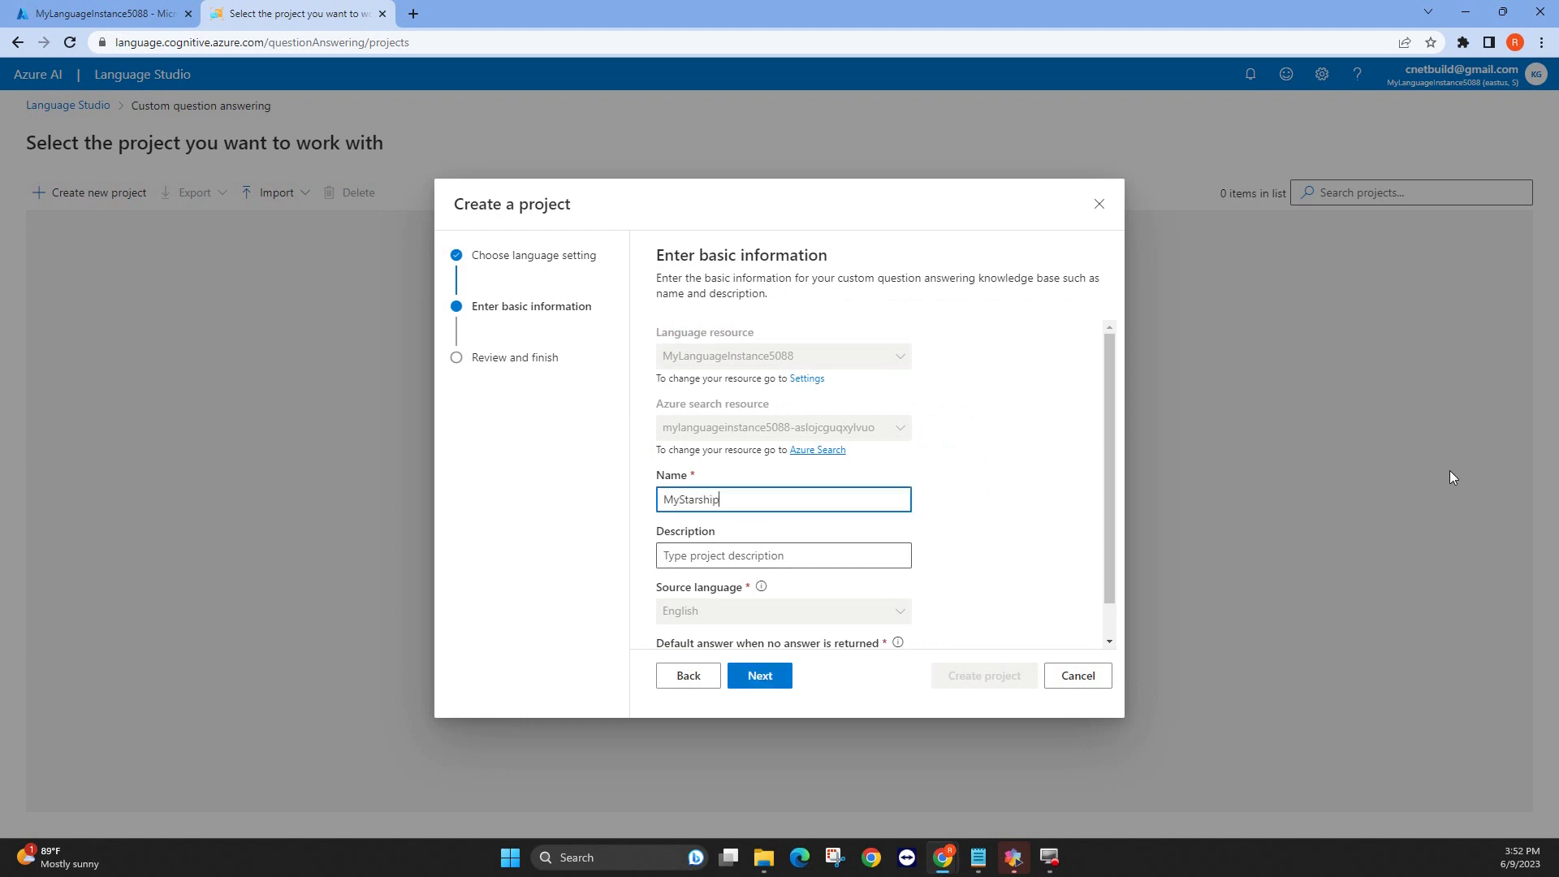
type("5088")
key("Tab")
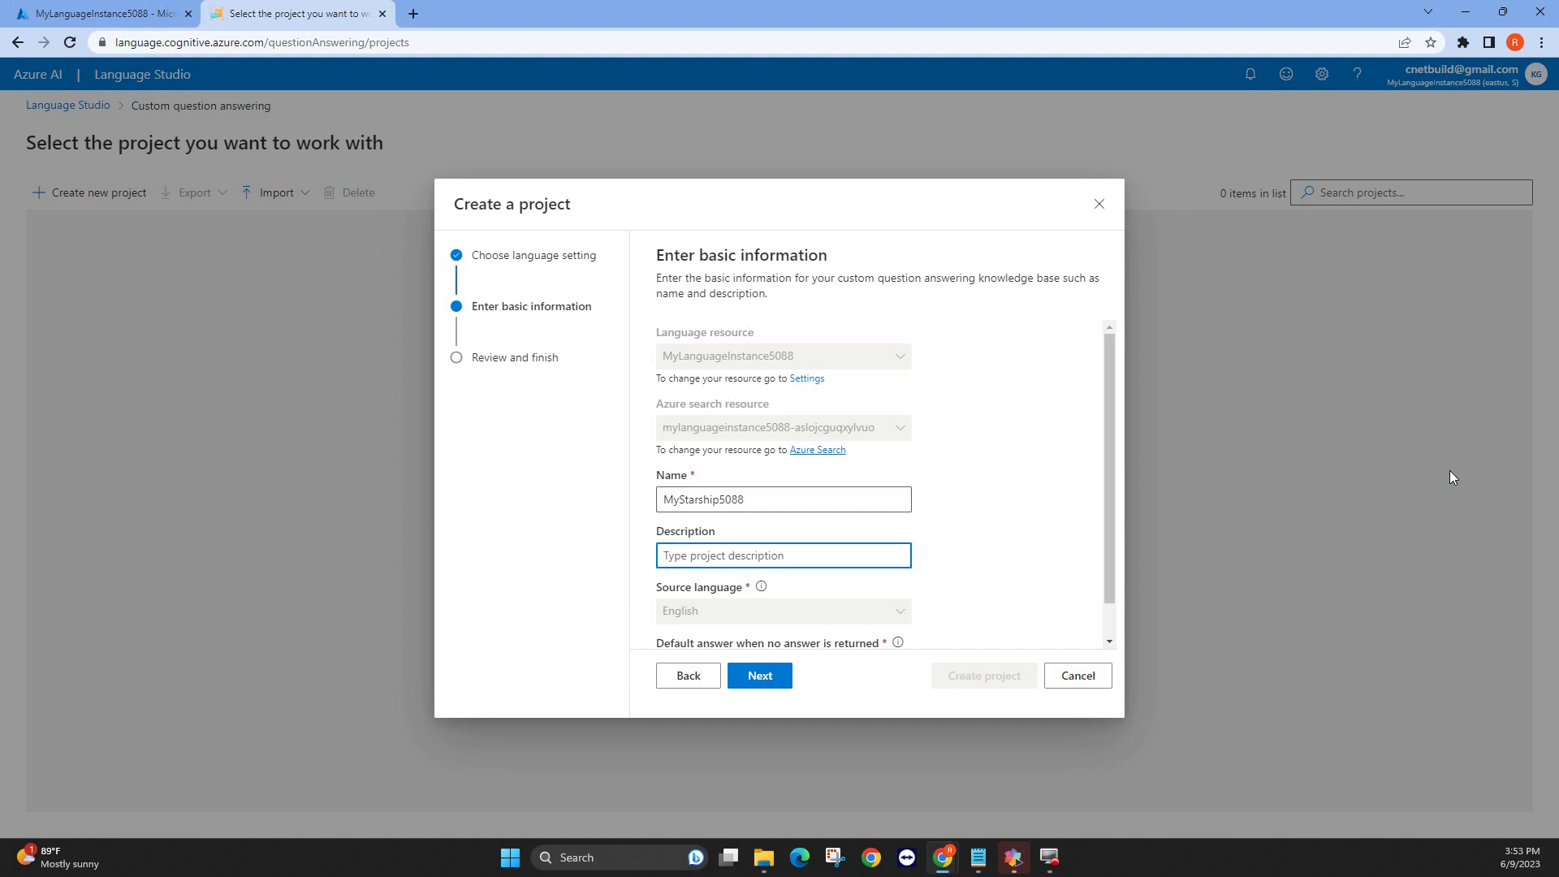
type("Info about my starship")
Set the default answer to "Please take your inquiry to Lt Cmdr Forge" and create the project.
scroll(1119, 585, "down", 2)
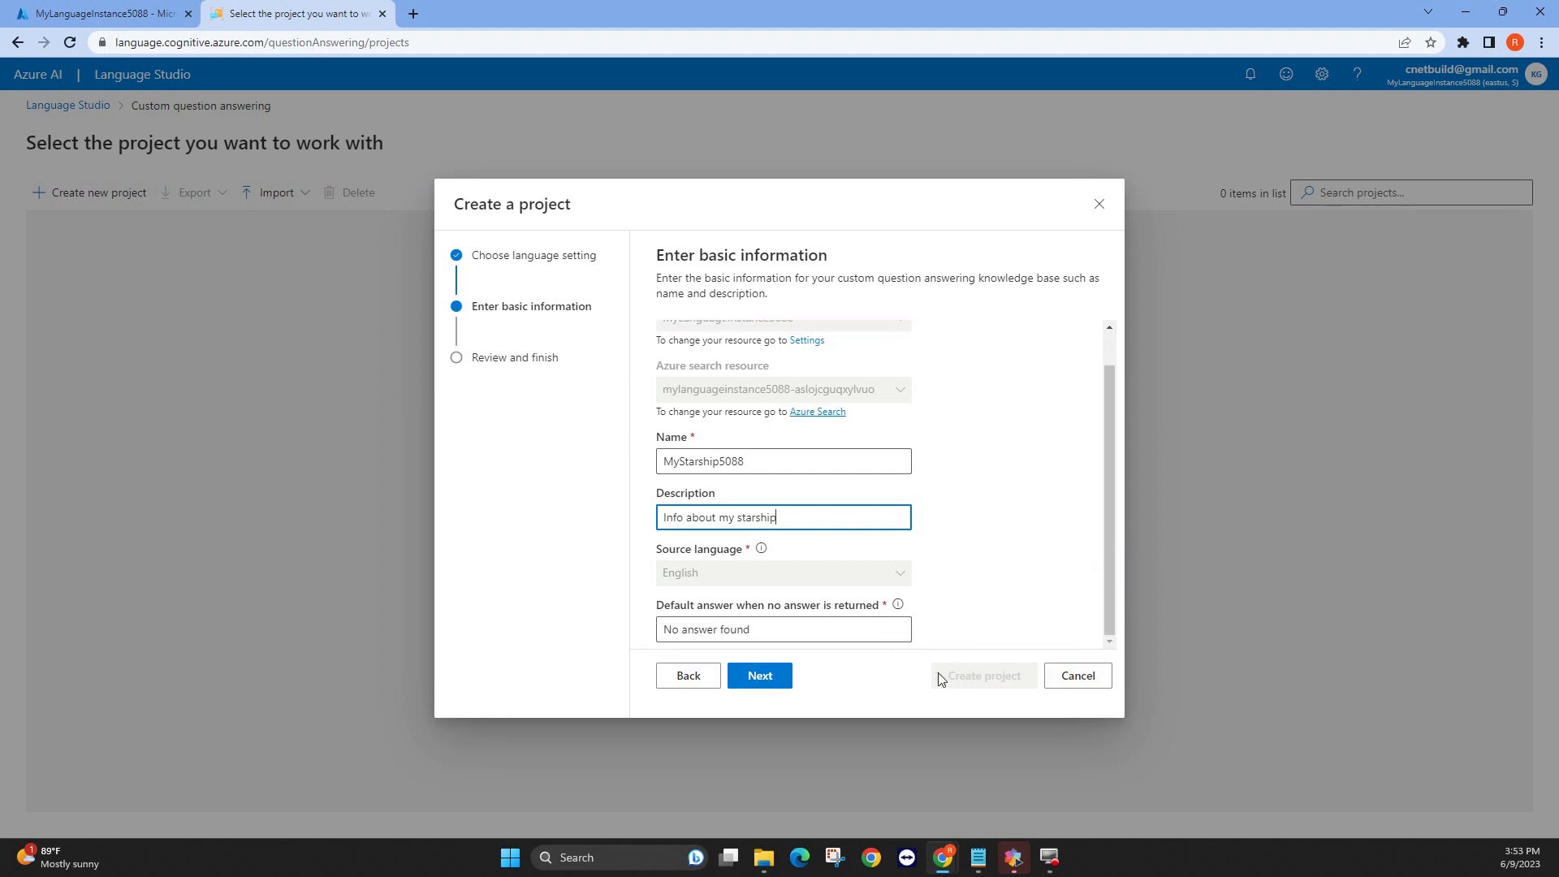
left_click_drag(814, 632, 654, 631)
type("Please ask Lt Mdr Forge")
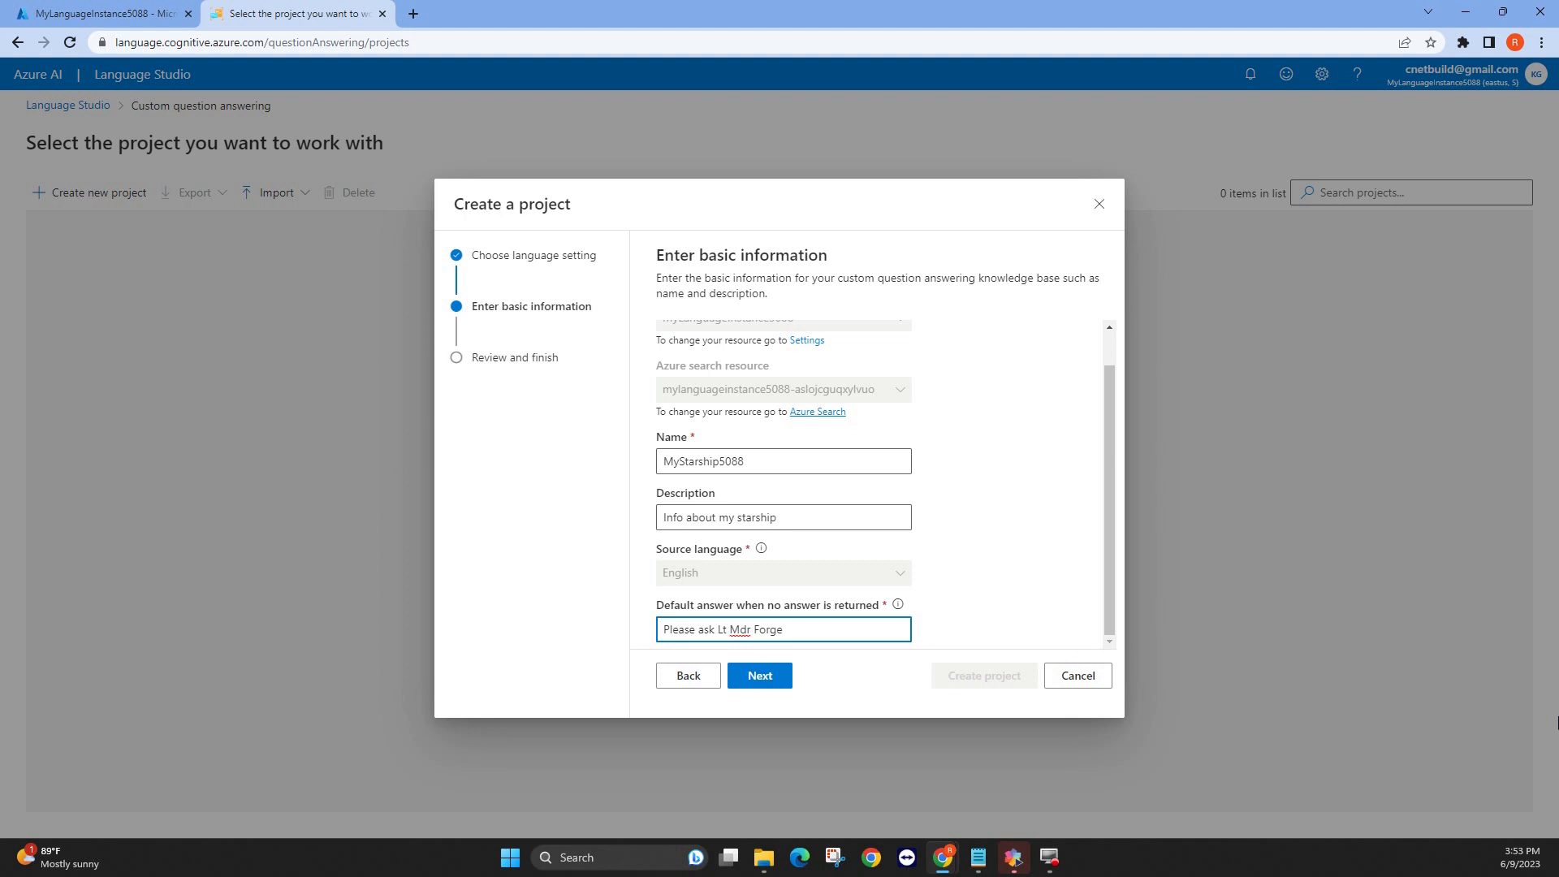
key("BackSpace")
key("BackSpace")
key("BackSpace")
key("BackSpace")
key("BackSpace")
key("BackSpace")
type("Forge")
type("t")
type("ake your inquer")
type("y to")
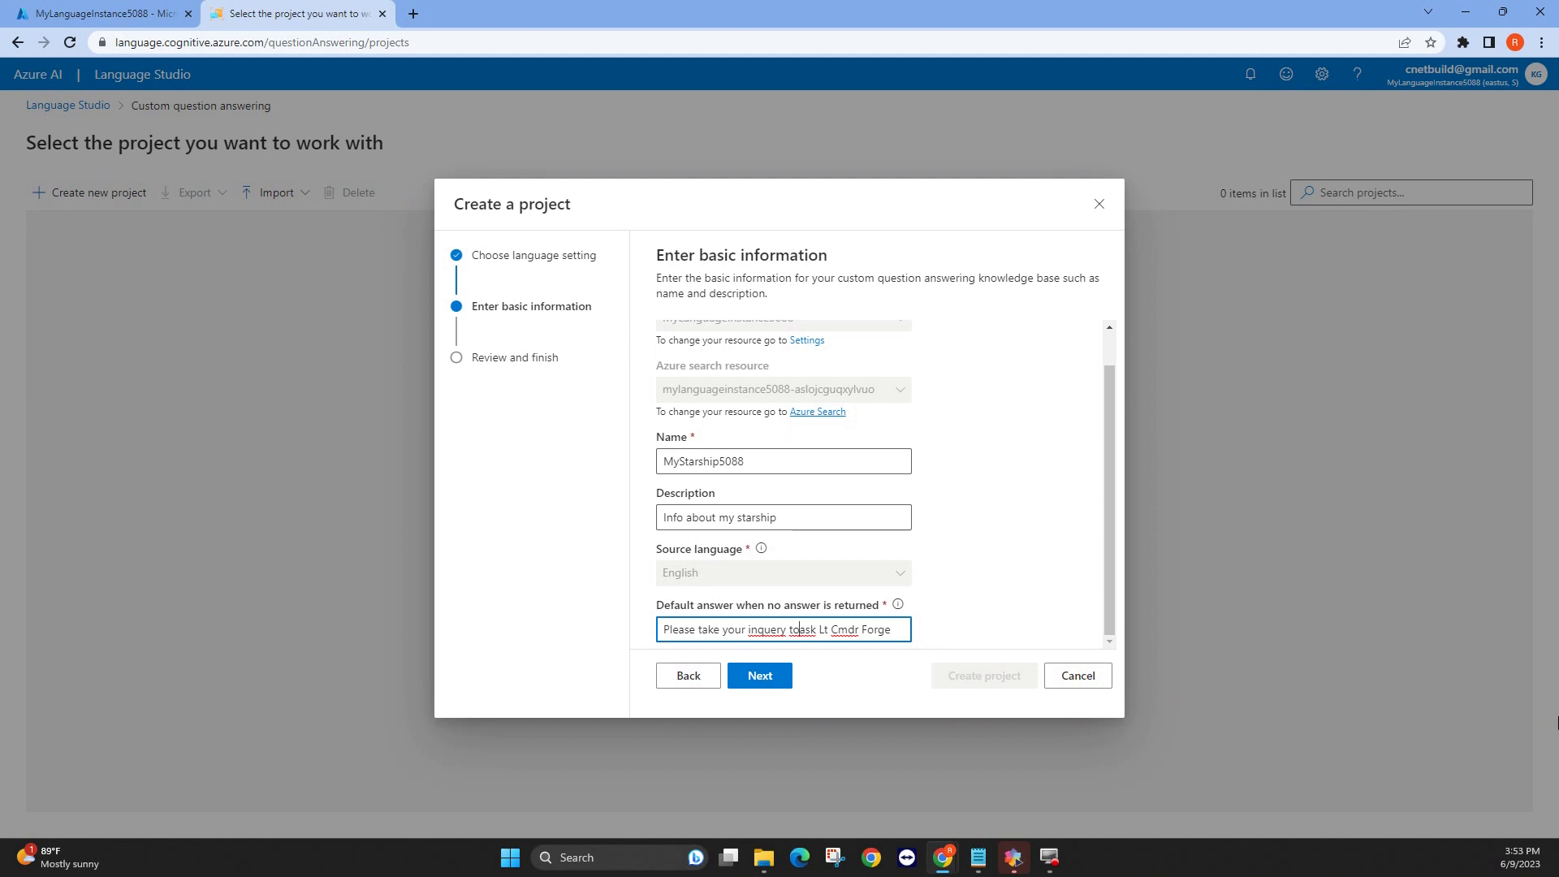
key("Delete")
key("Delete")
key("Delete")
right_click(763, 632)
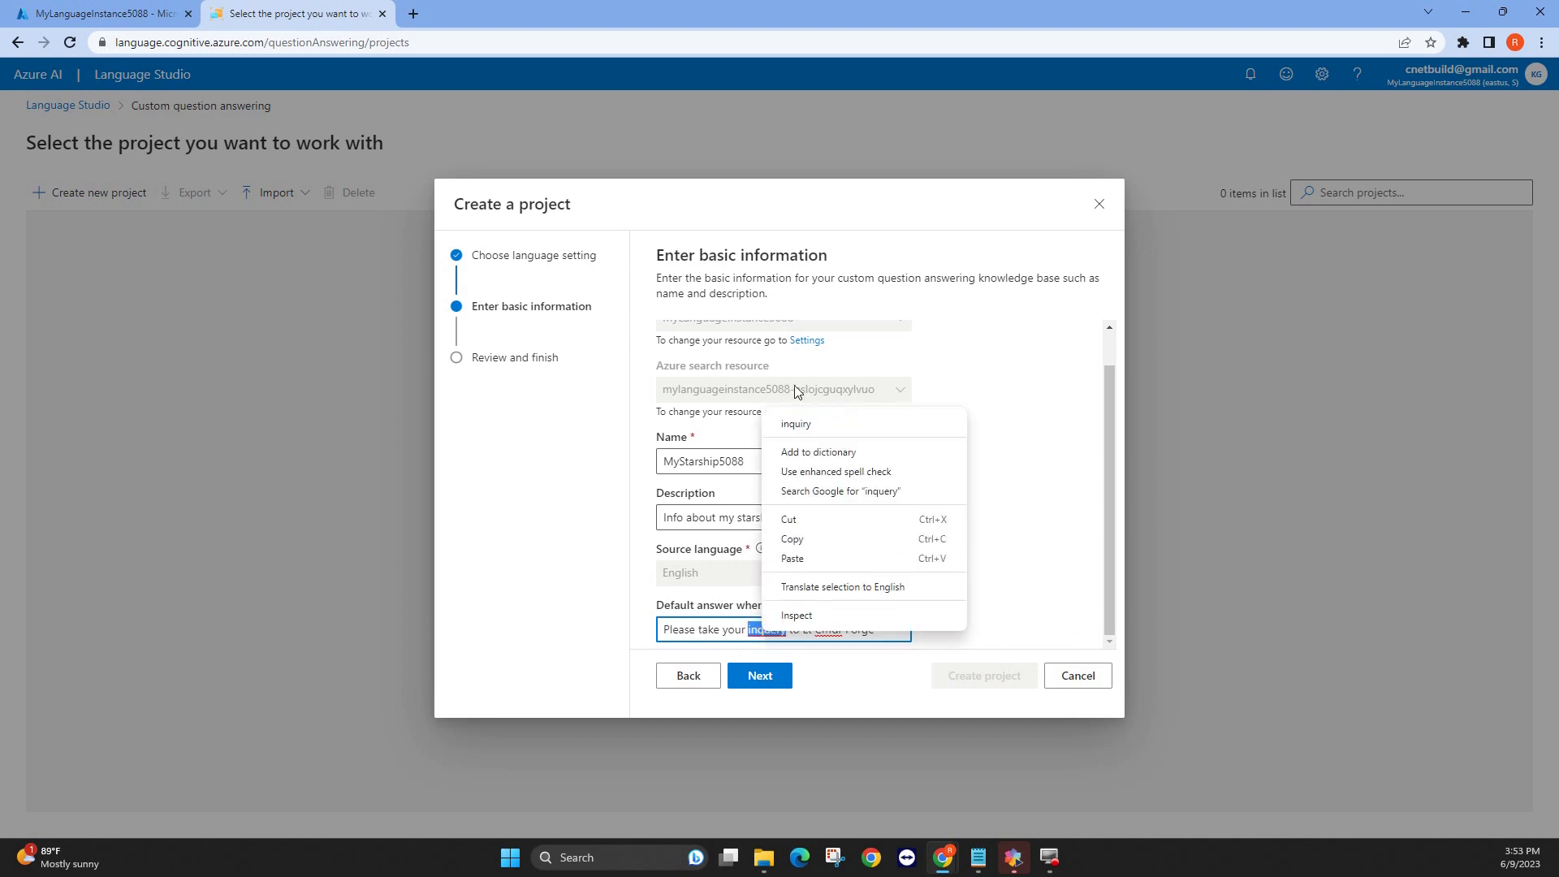
left_click(805, 424)
left_click(785, 682)
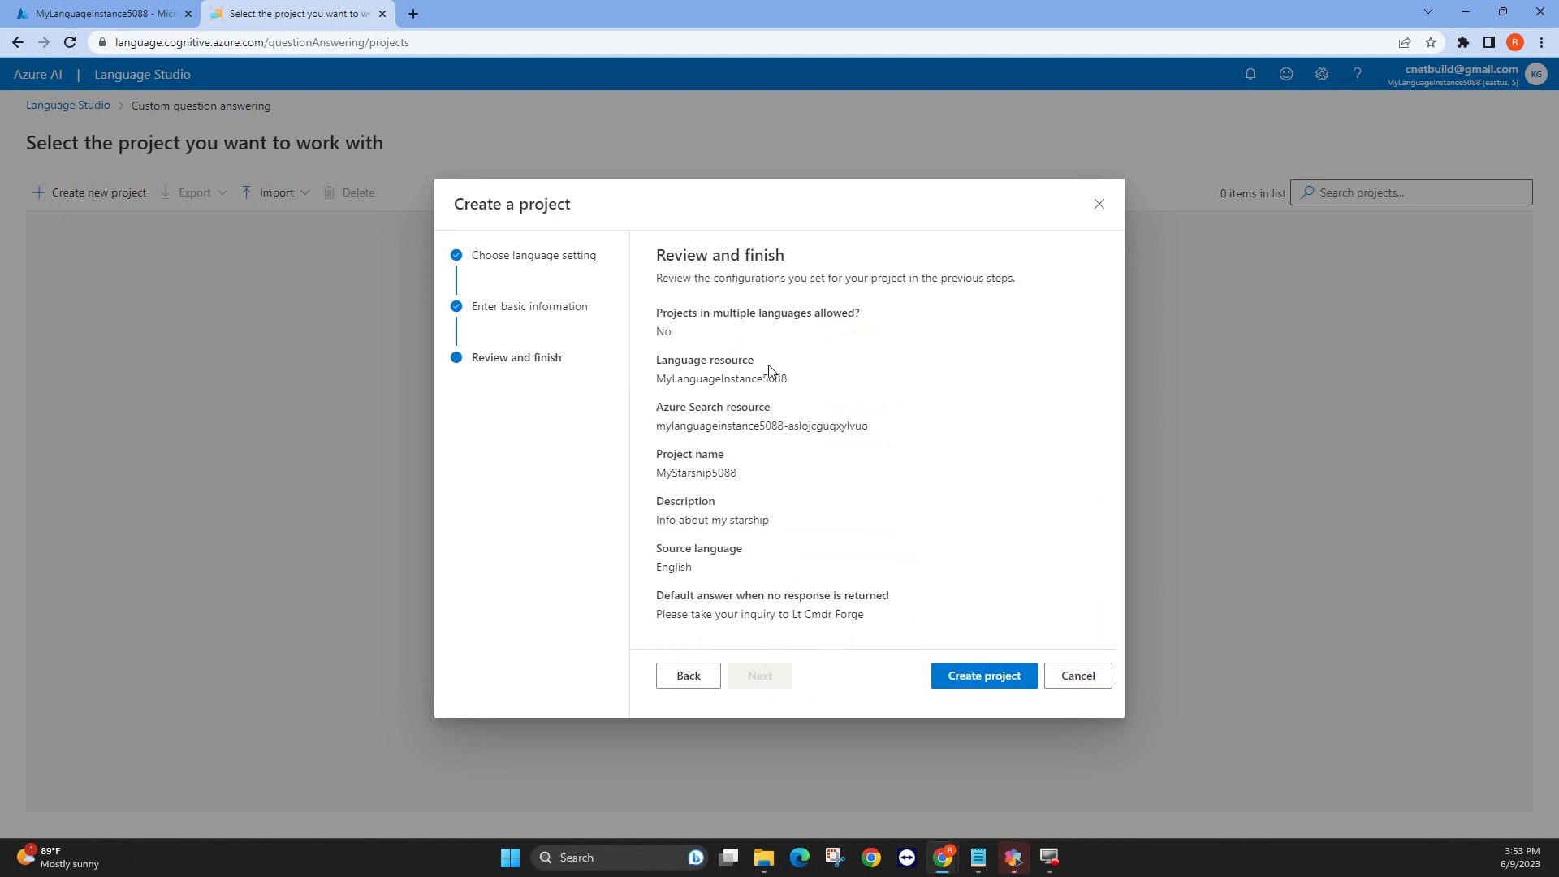
left_click(976, 679)
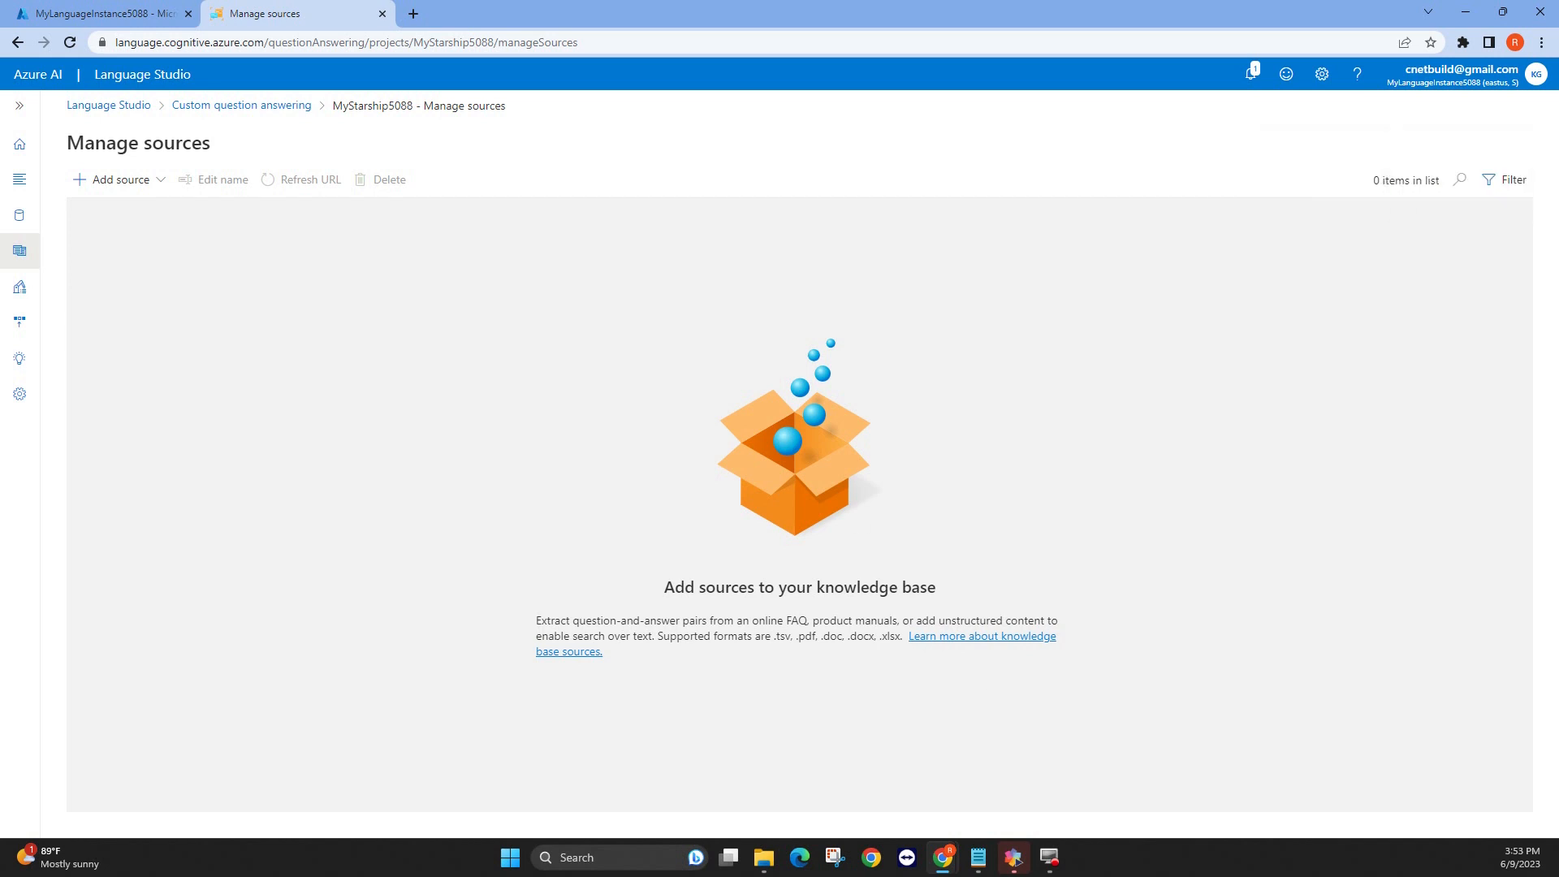
Switch to the Starship spreadsheet in Google Sheets and download it as a Microsoft Excel (.xlsx) file.
left_click(1466, 12)
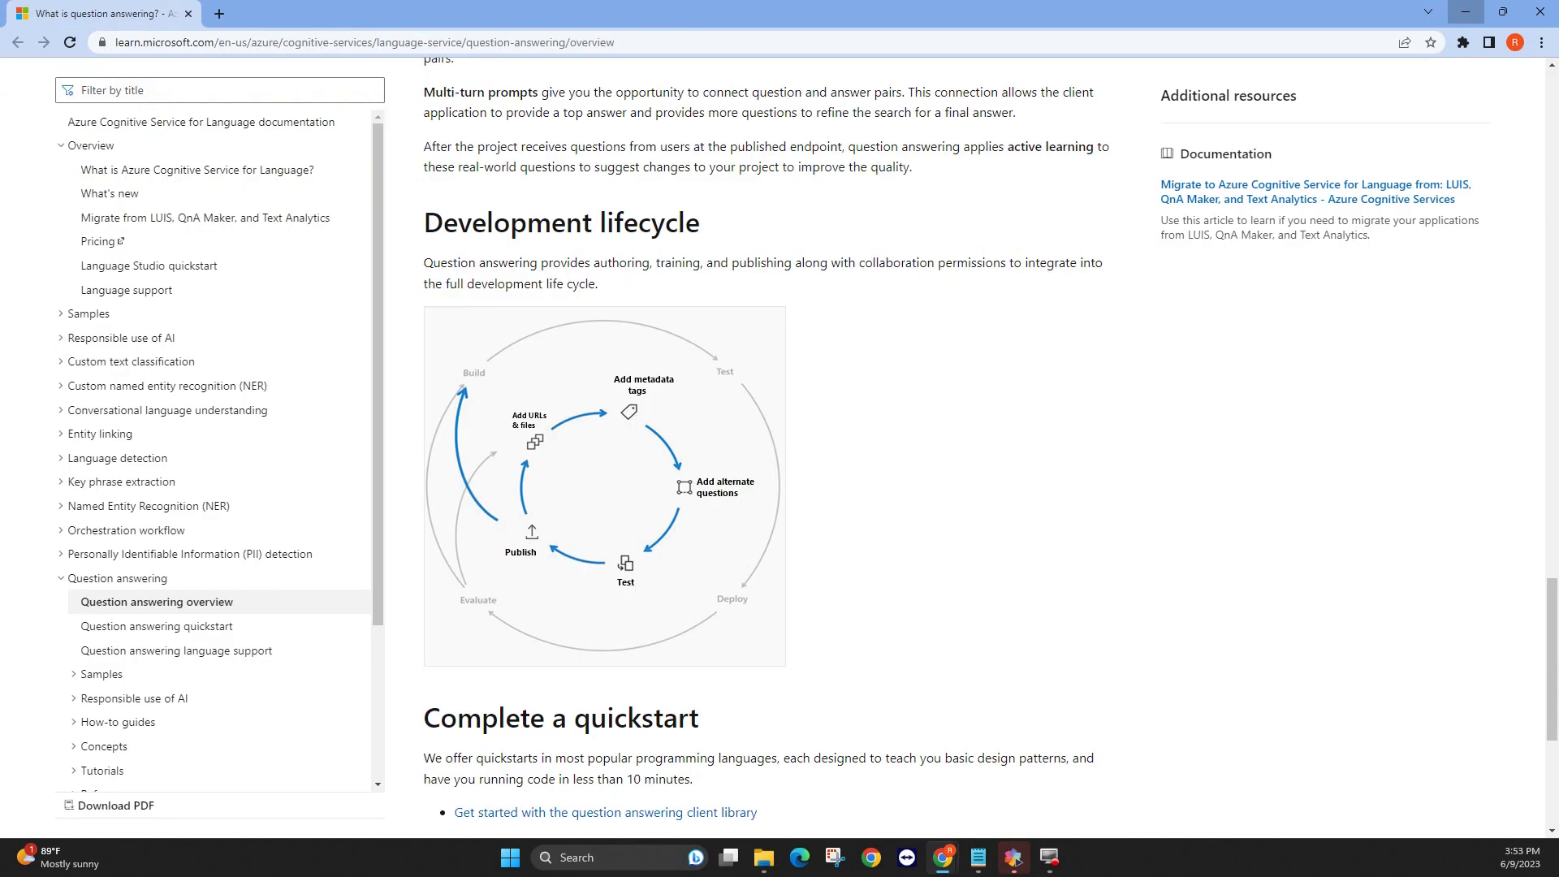
left_click(1466, 12)
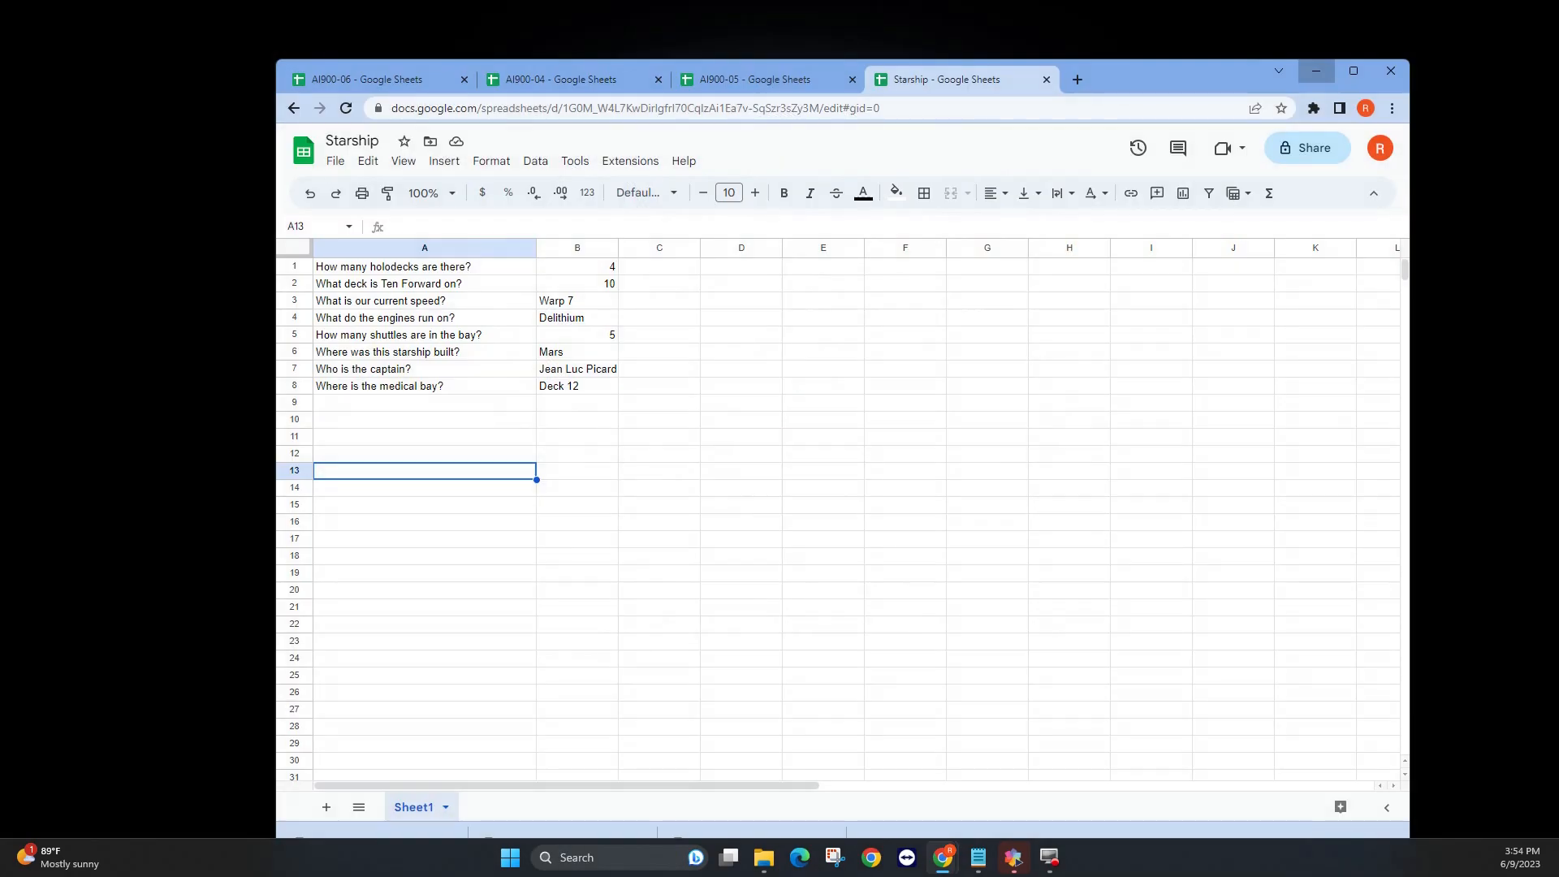
left_click(942, 768)
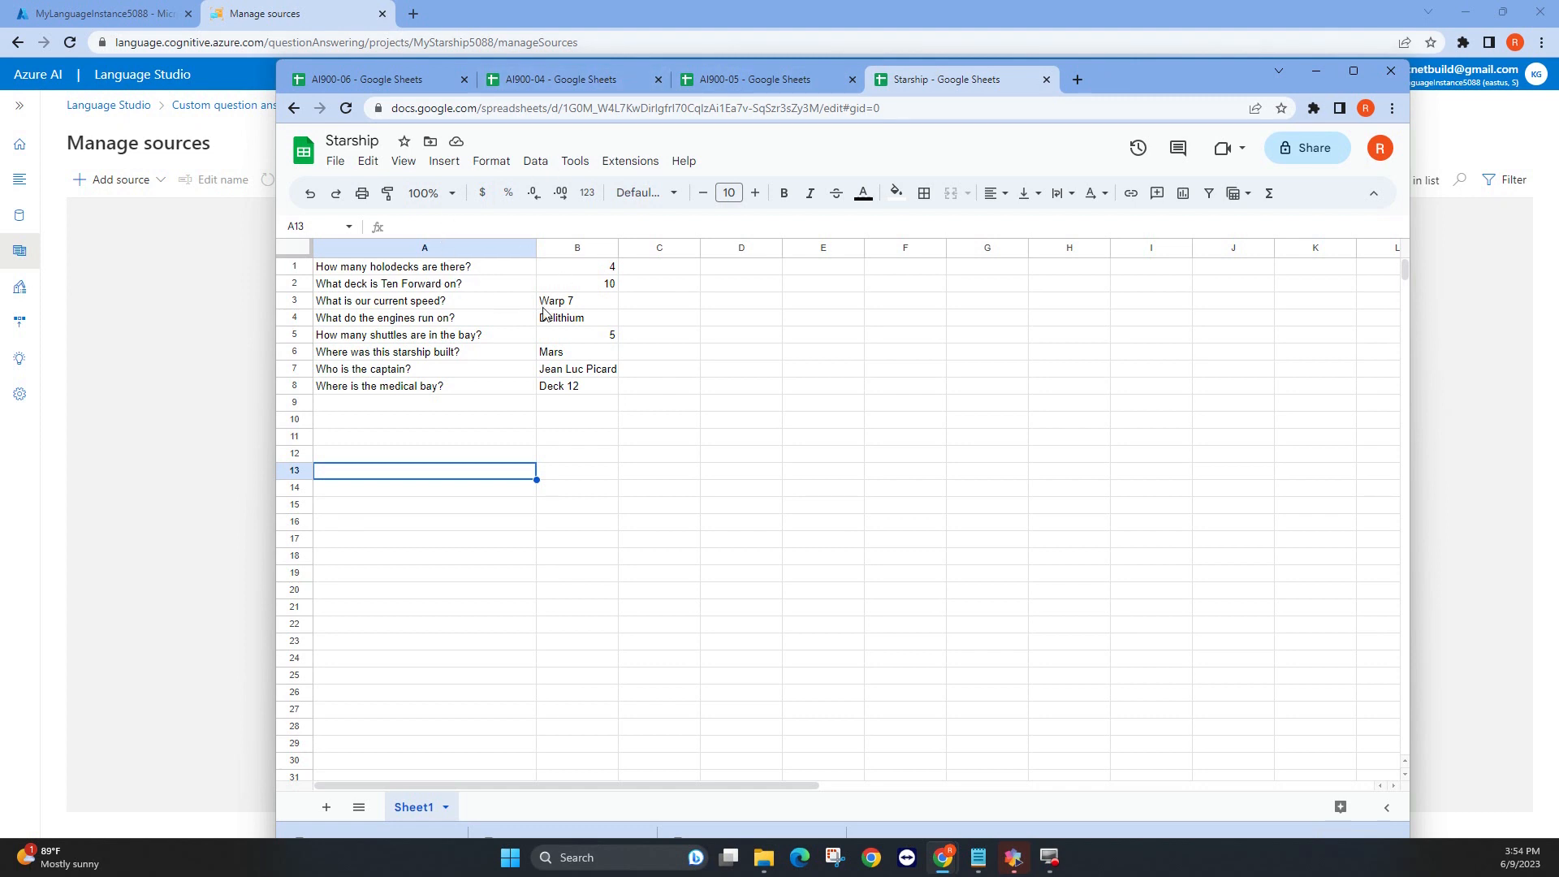
left_click(336, 161)
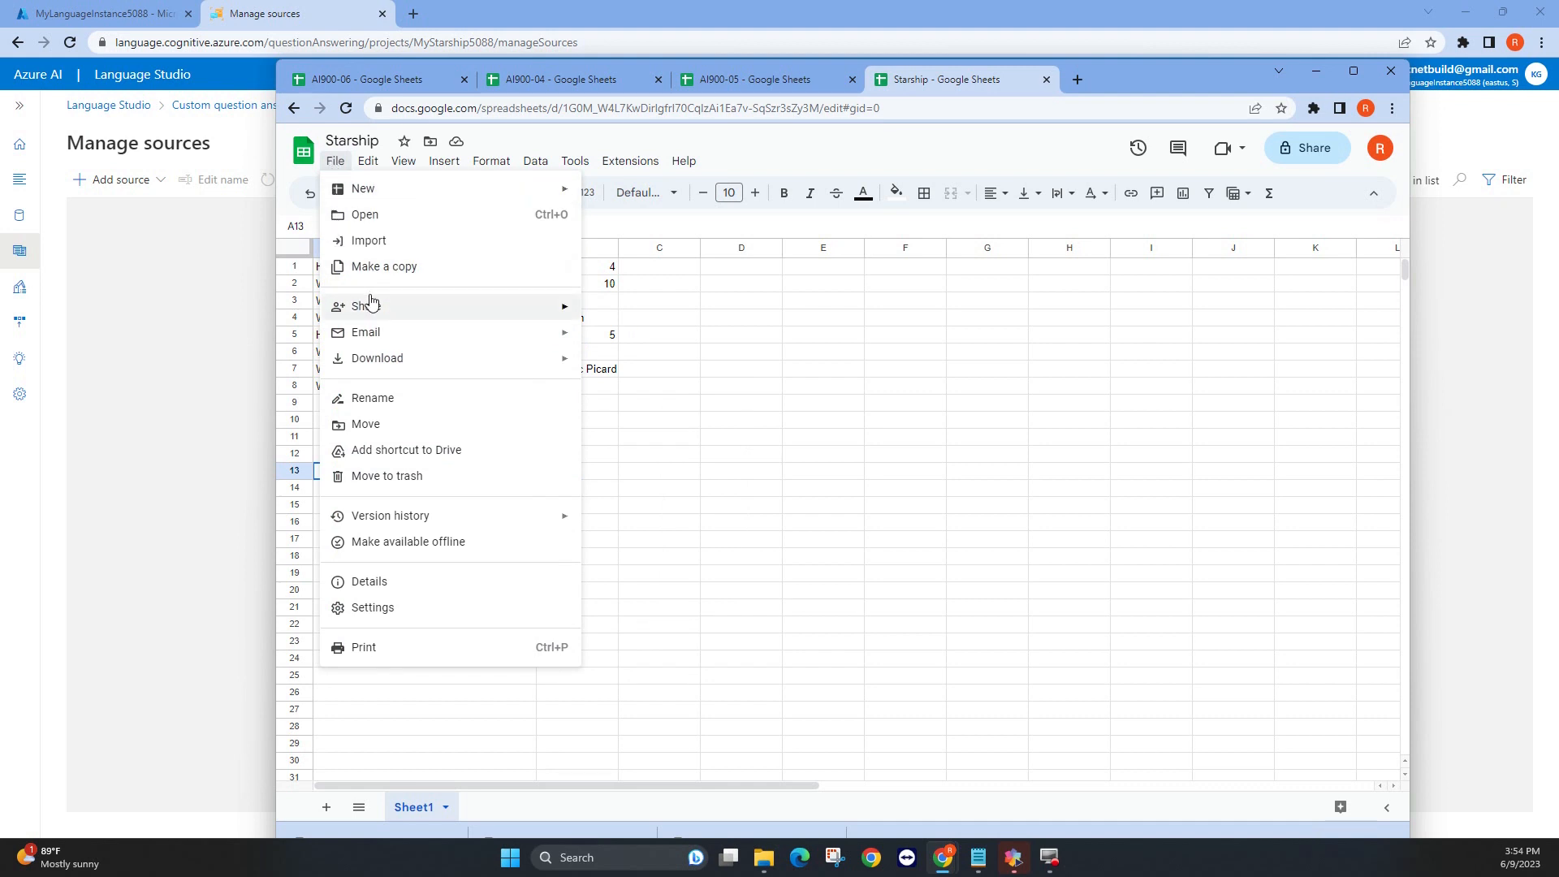
mouse_move(375, 305)
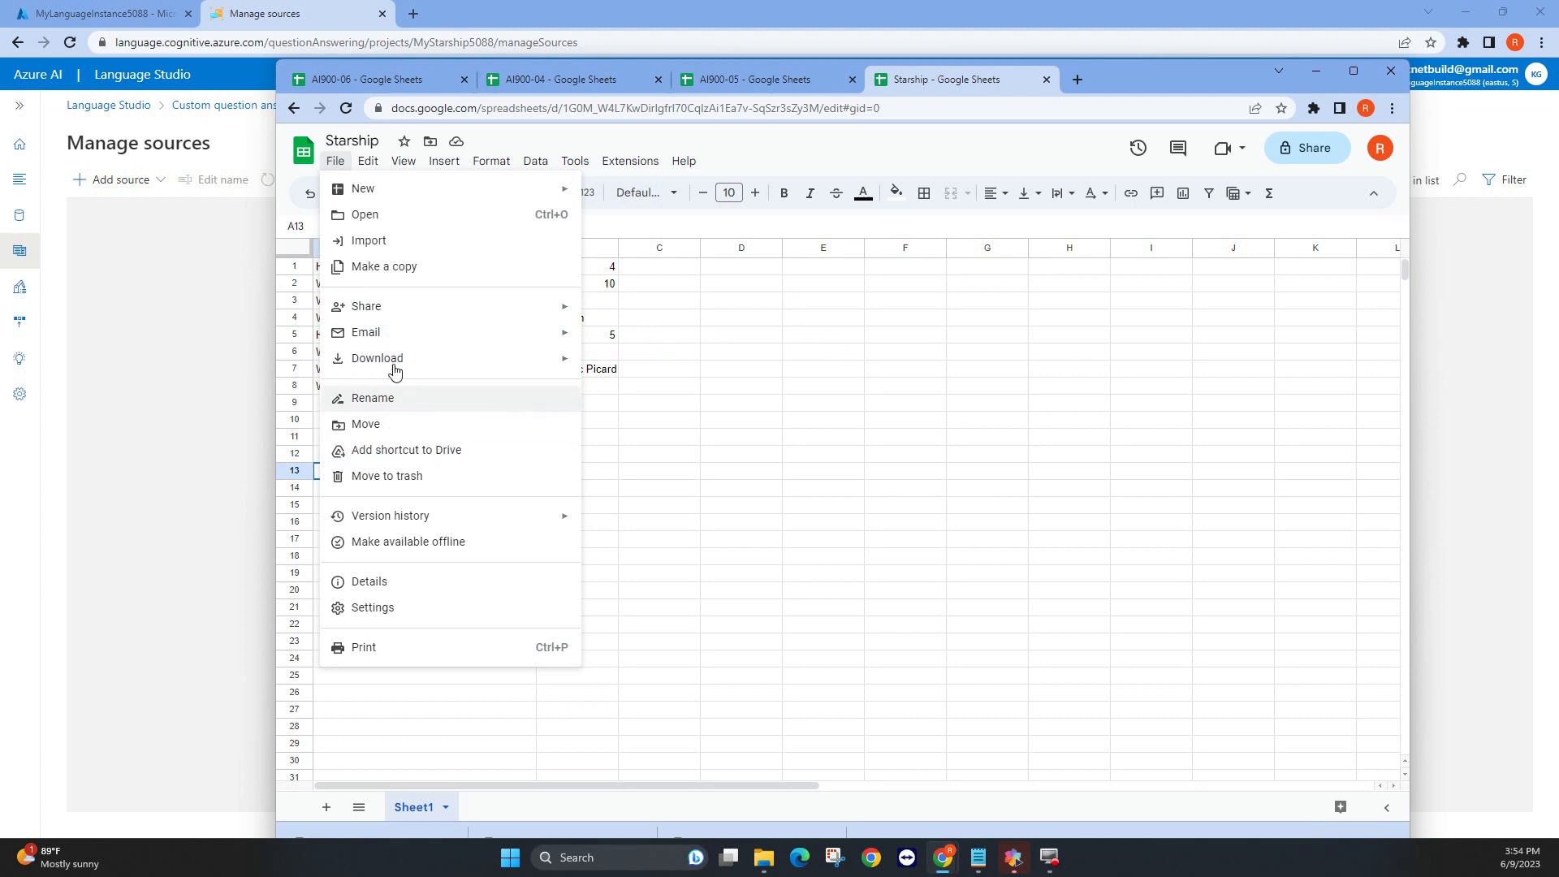
mouse_move(382, 359)
left_click(671, 373)
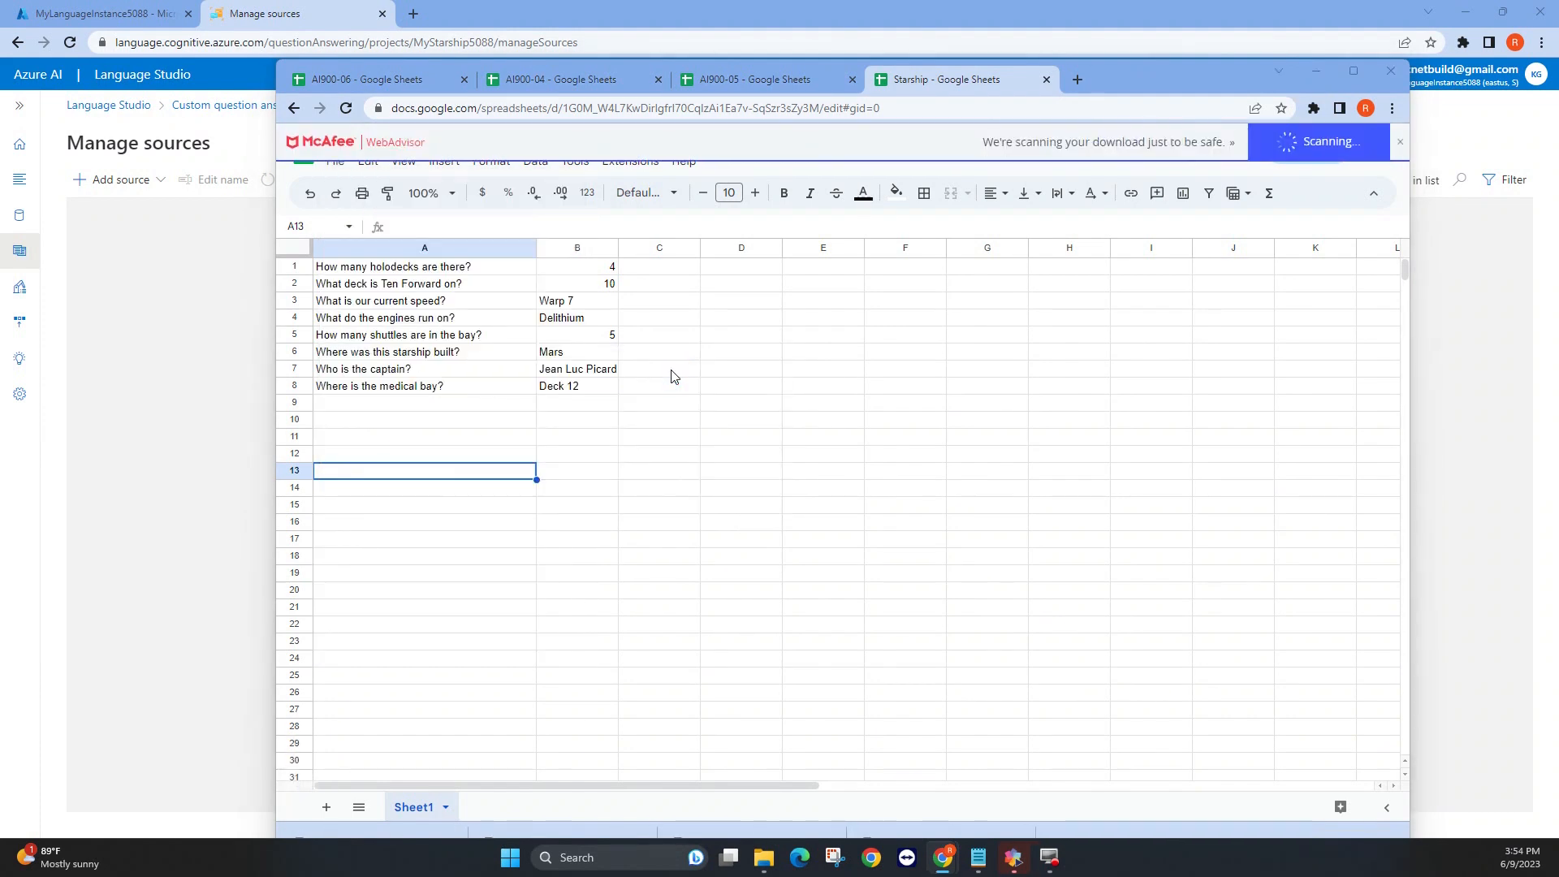
Return to Language Studio and choose Starship (1).xlsx as a new file source for the MyStarship5088 project.
left_click(1319, 70)
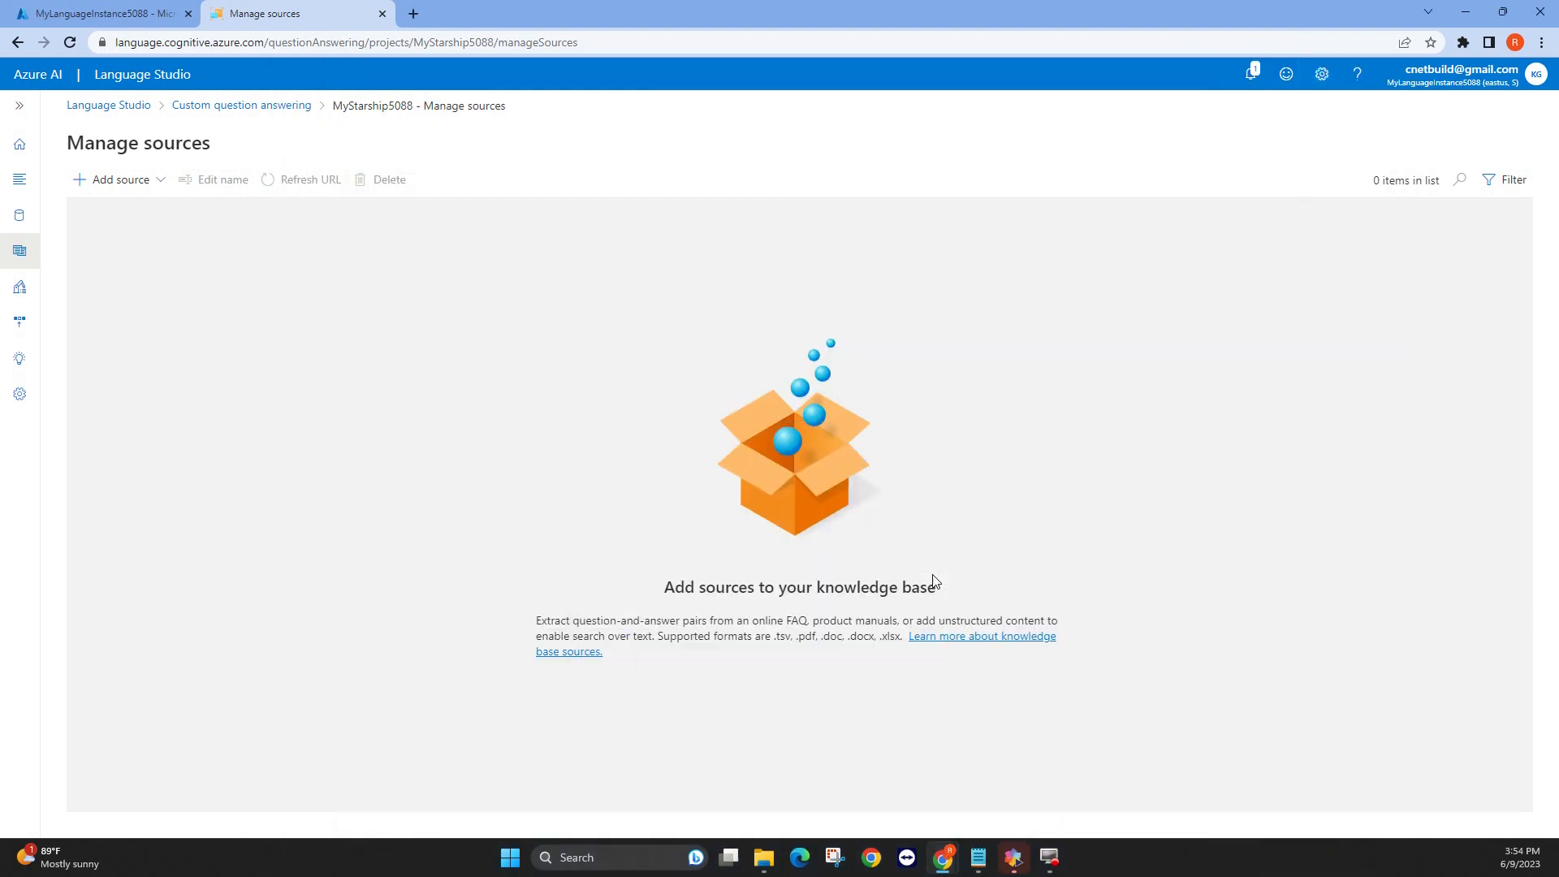
left_click(113, 185)
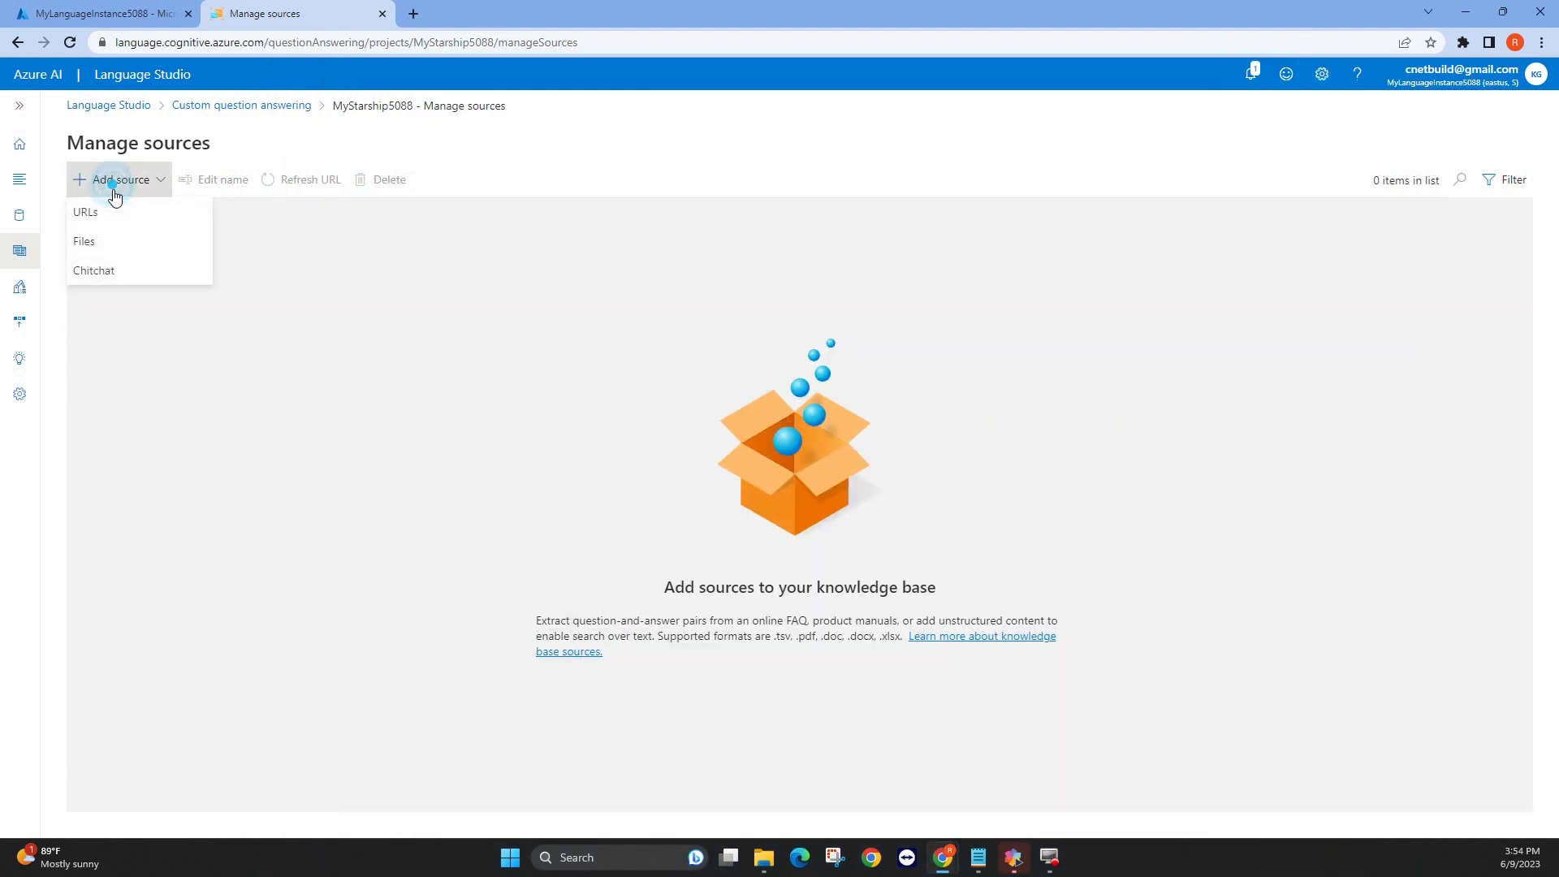
left_click(109, 246)
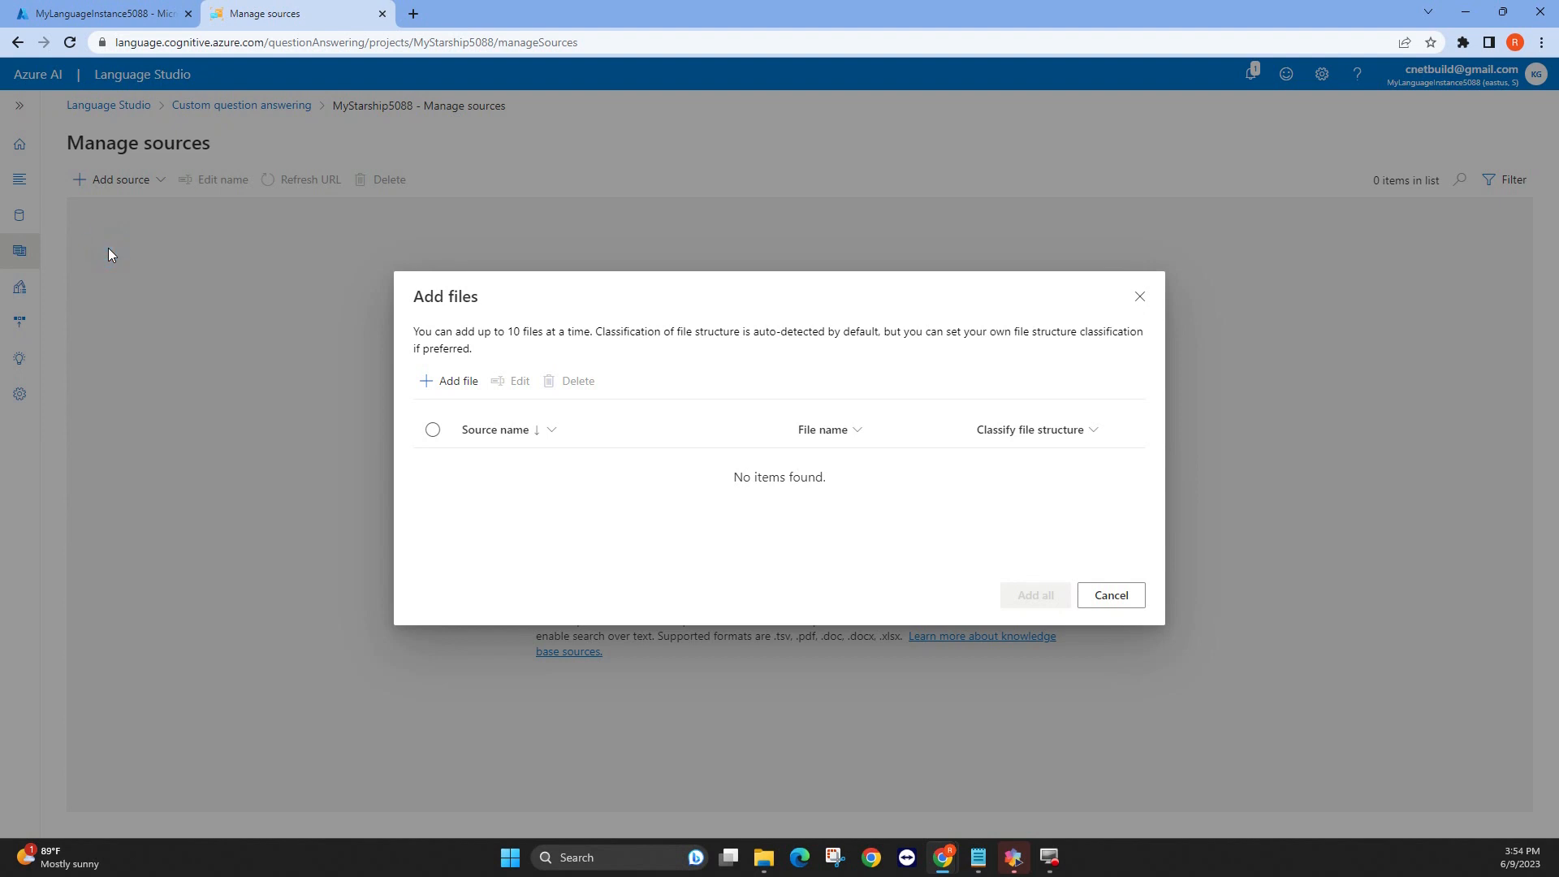
left_click(449, 384)
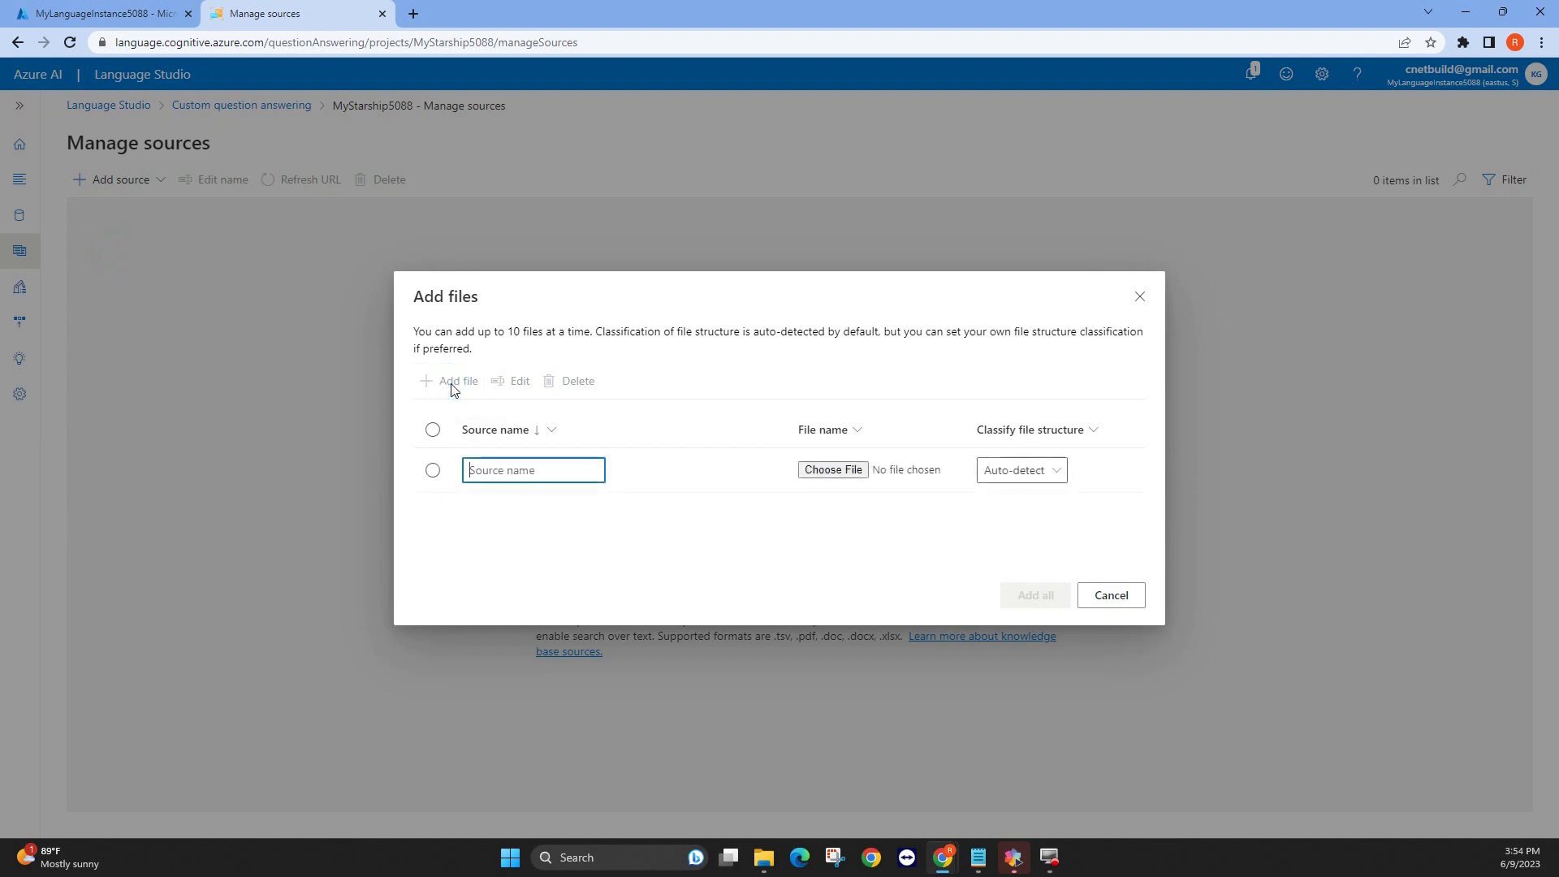
left_click(835, 472)
left_click(210, 155)
left_click(647, 411)
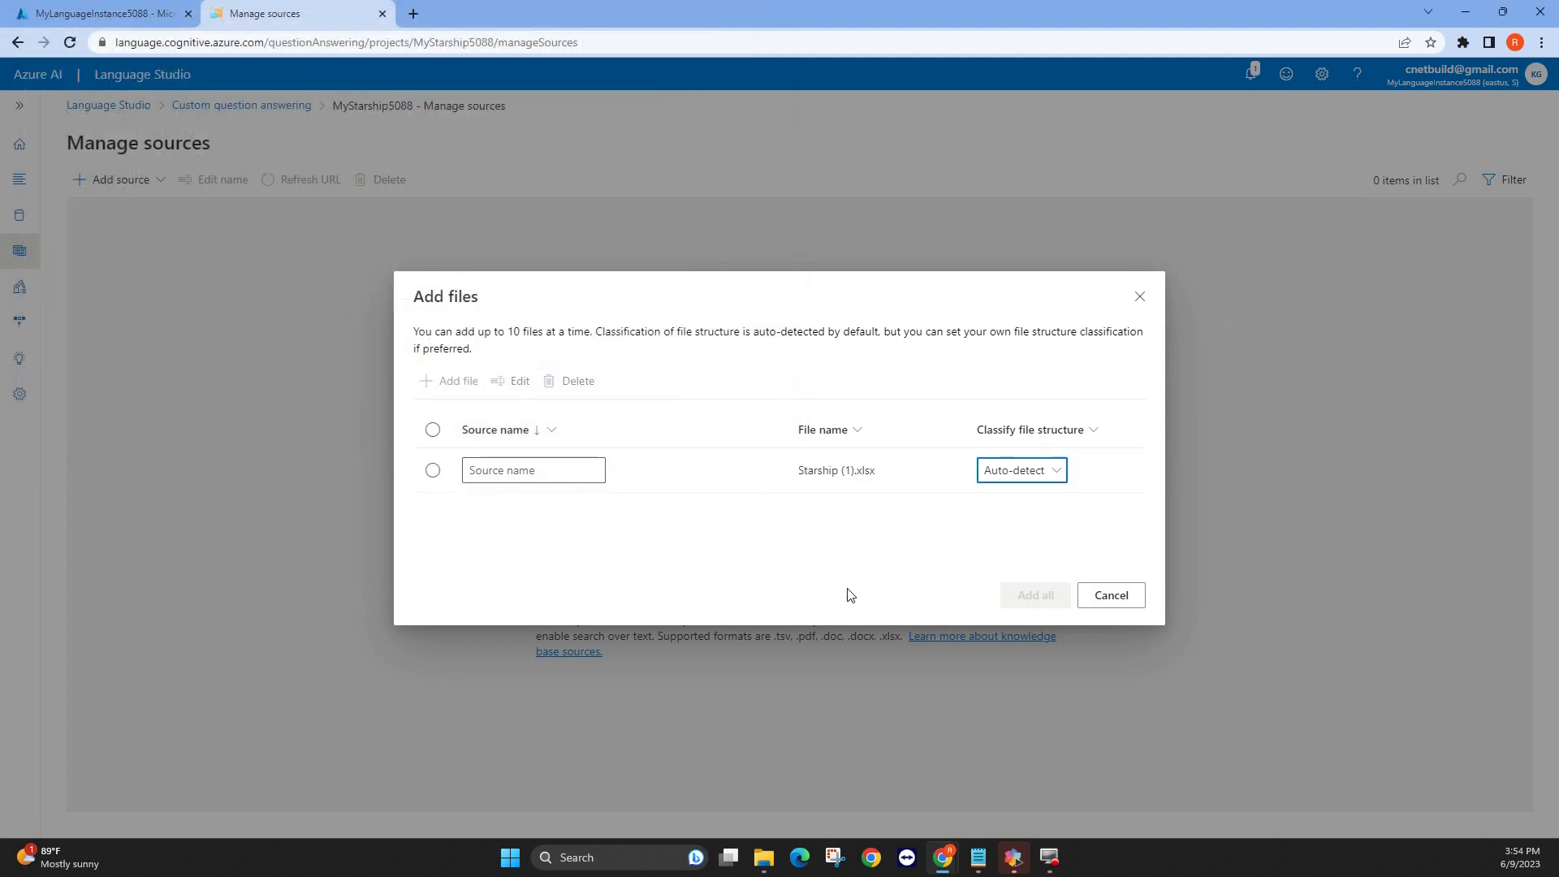
Name the Starship (1).xlsx source Starship.txt, keep its file structure on Auto-detect, and add it to the project.
left_click(546, 470)
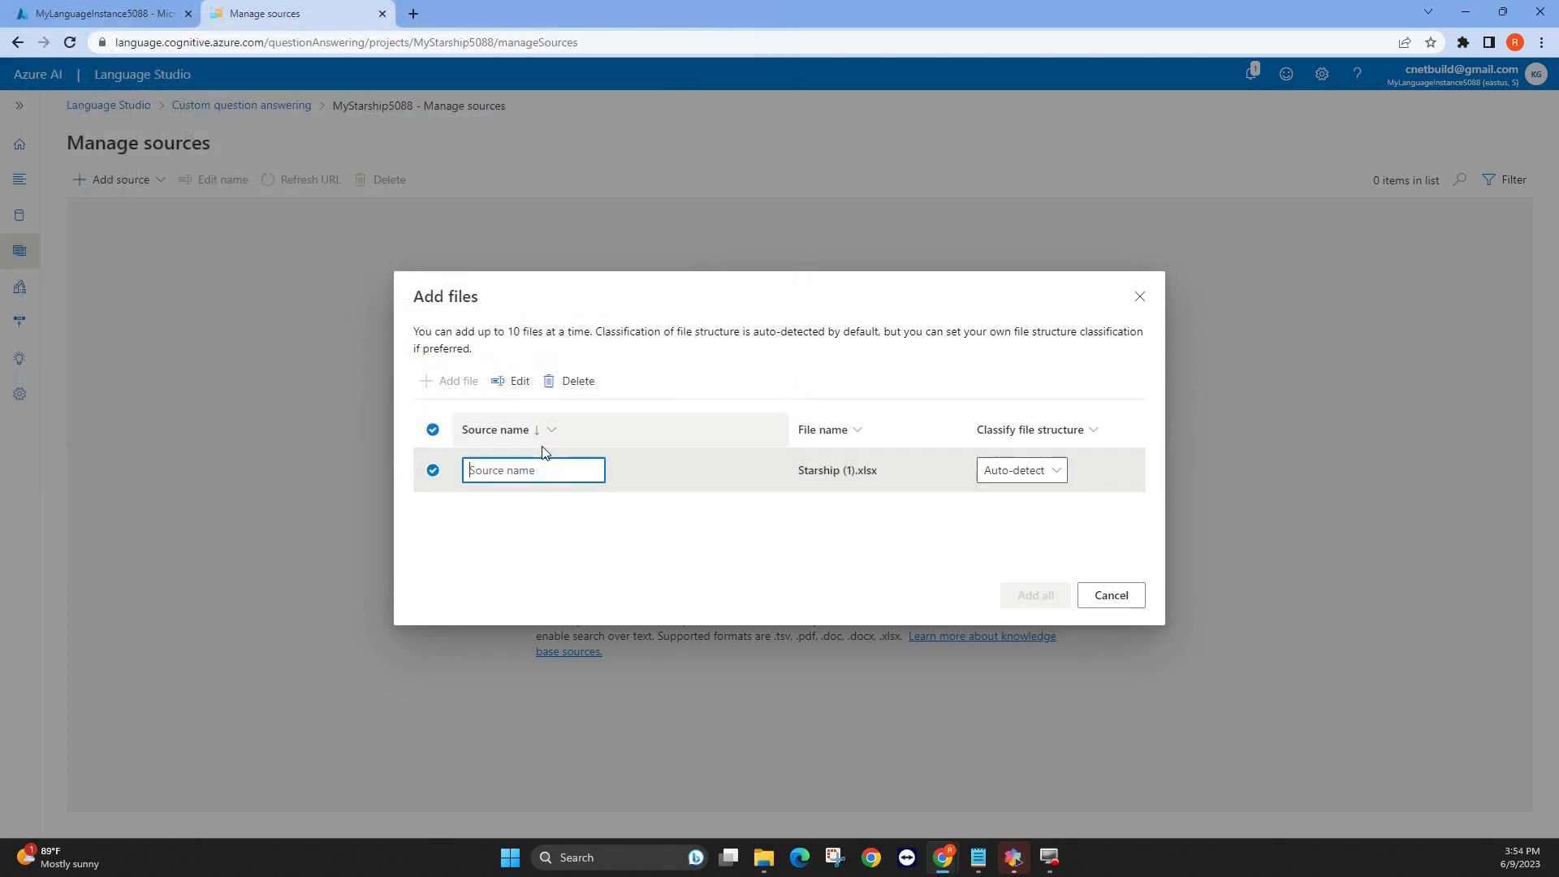
type("Starship.txt")
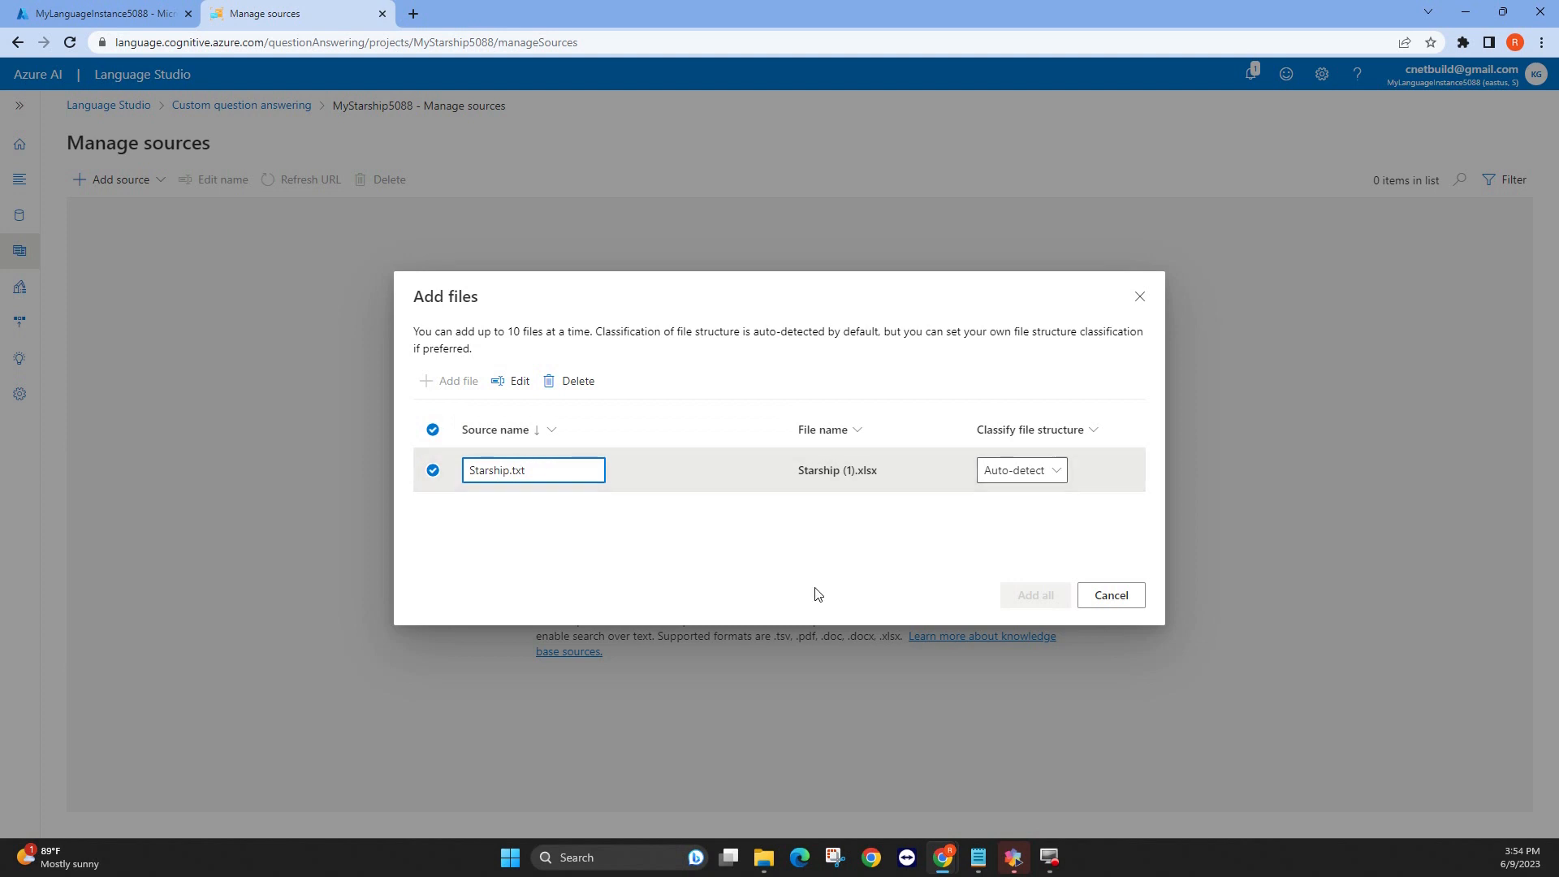
left_click(1053, 471)
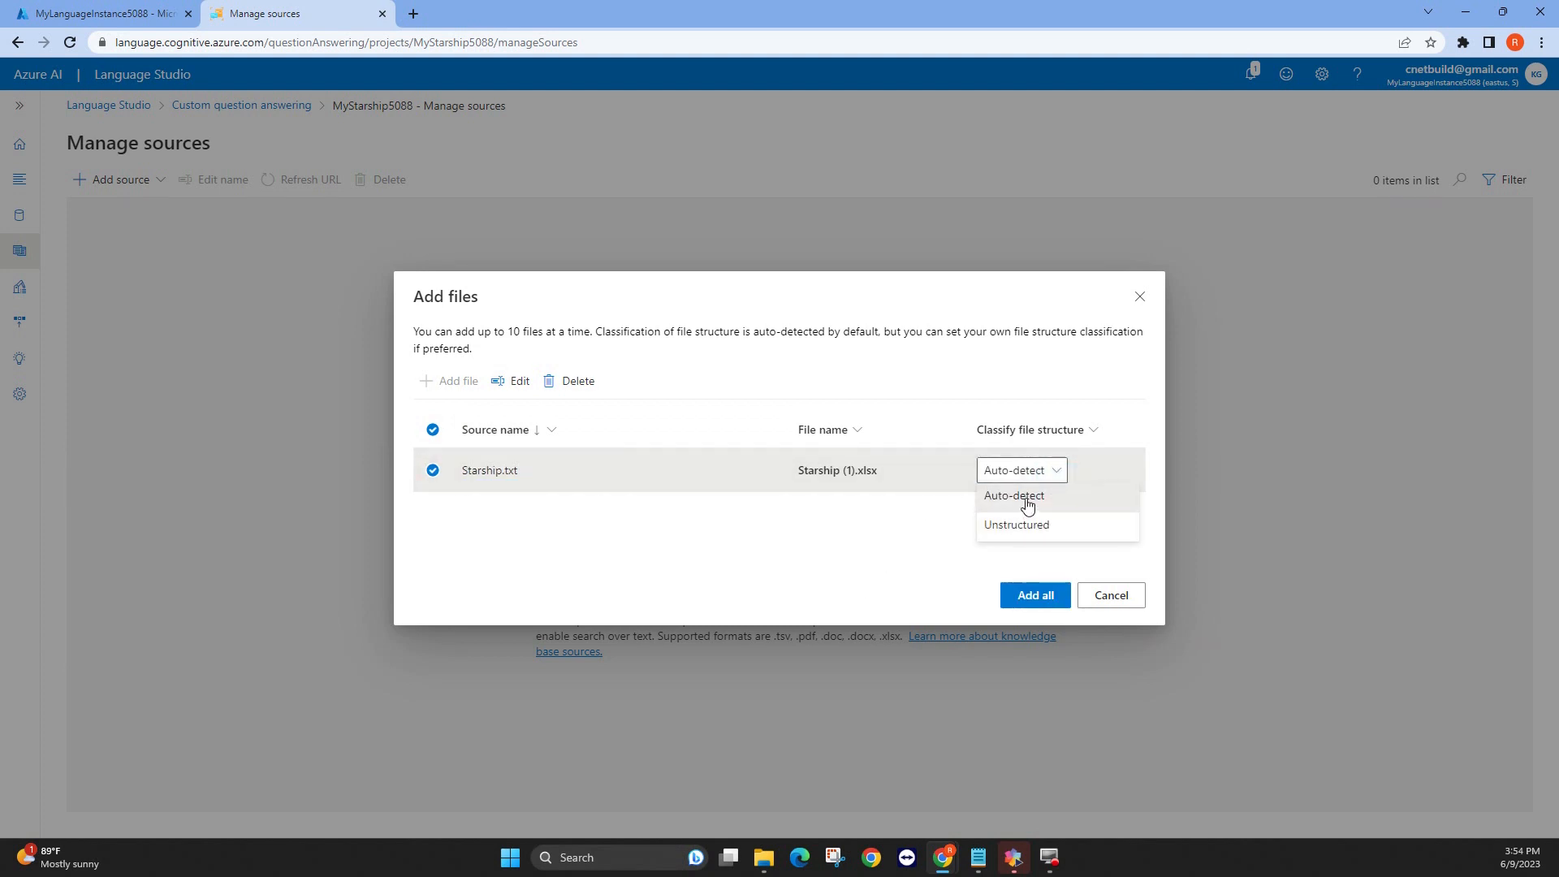
left_click(1028, 497)
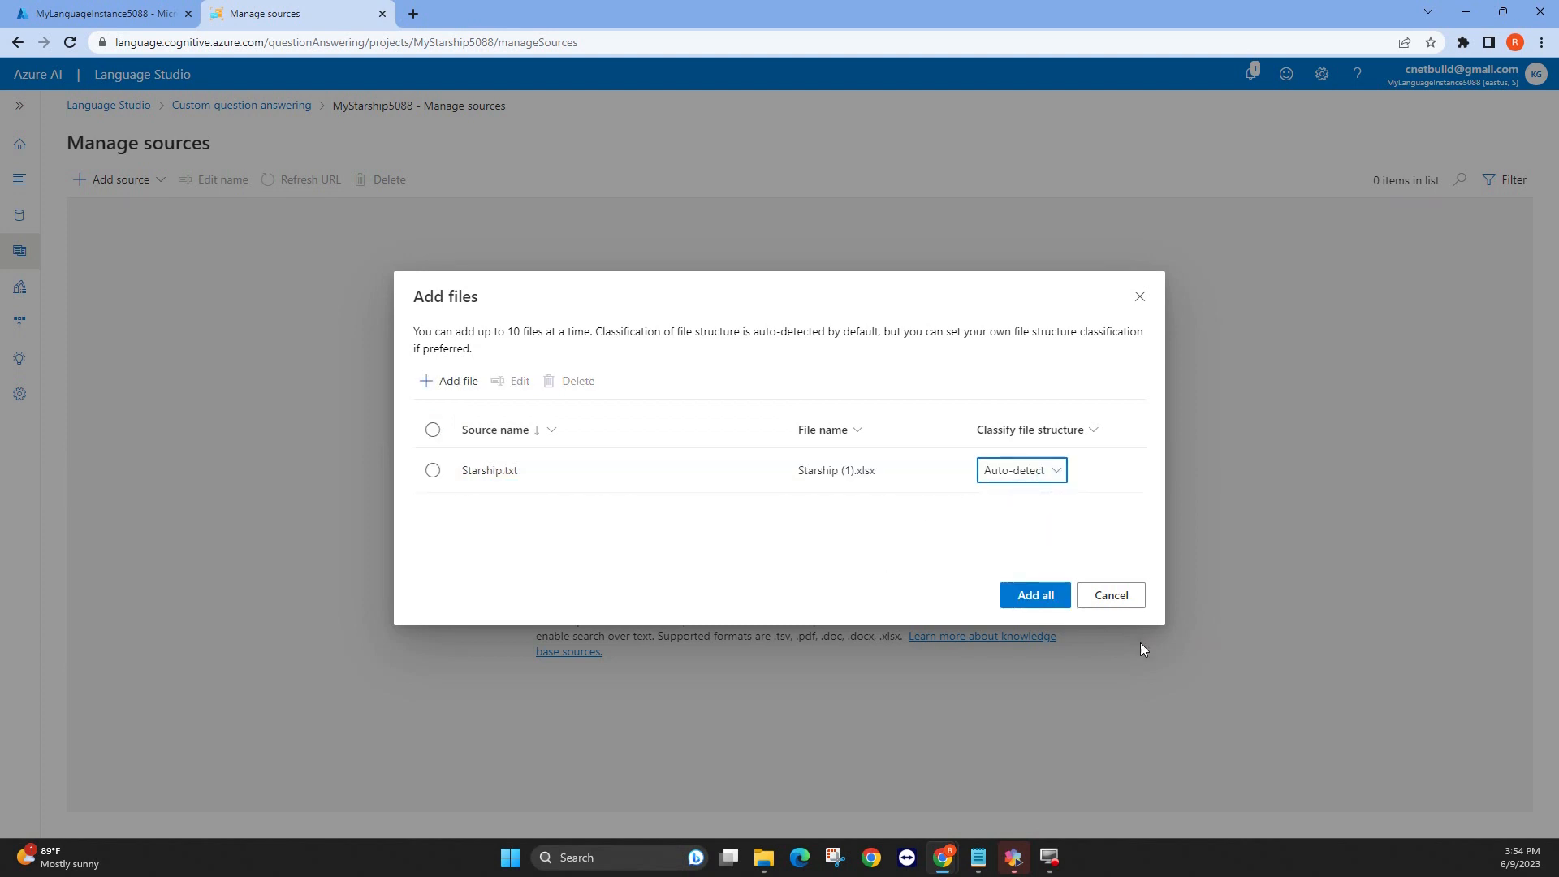
left_click(1043, 605)
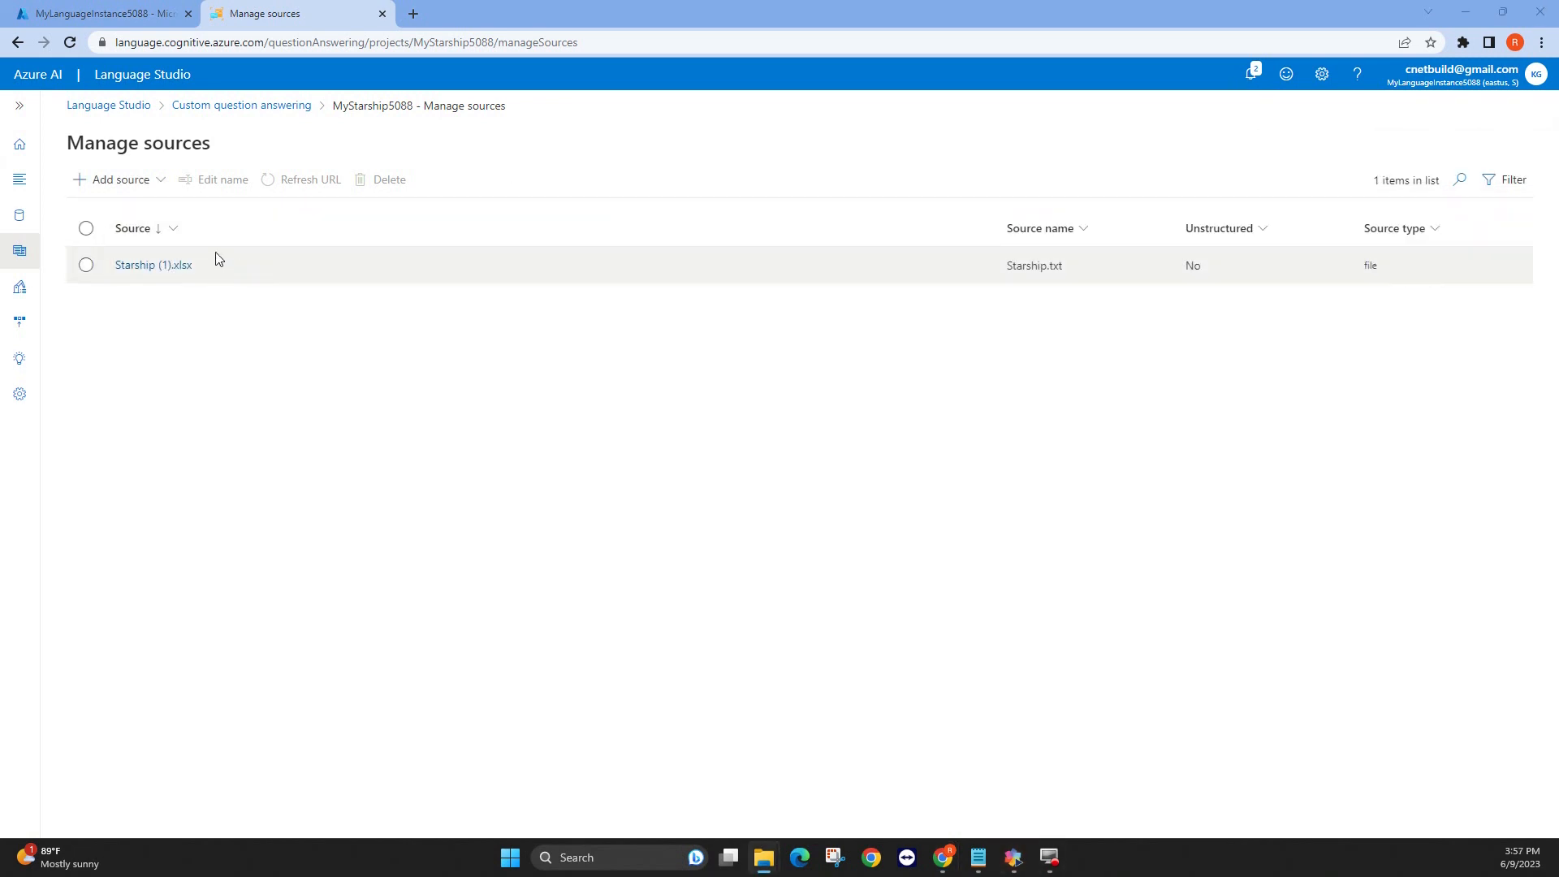
Check the imported question answer pairs and deploy the MyStarship5088 knowledge base.
left_click(20, 291)
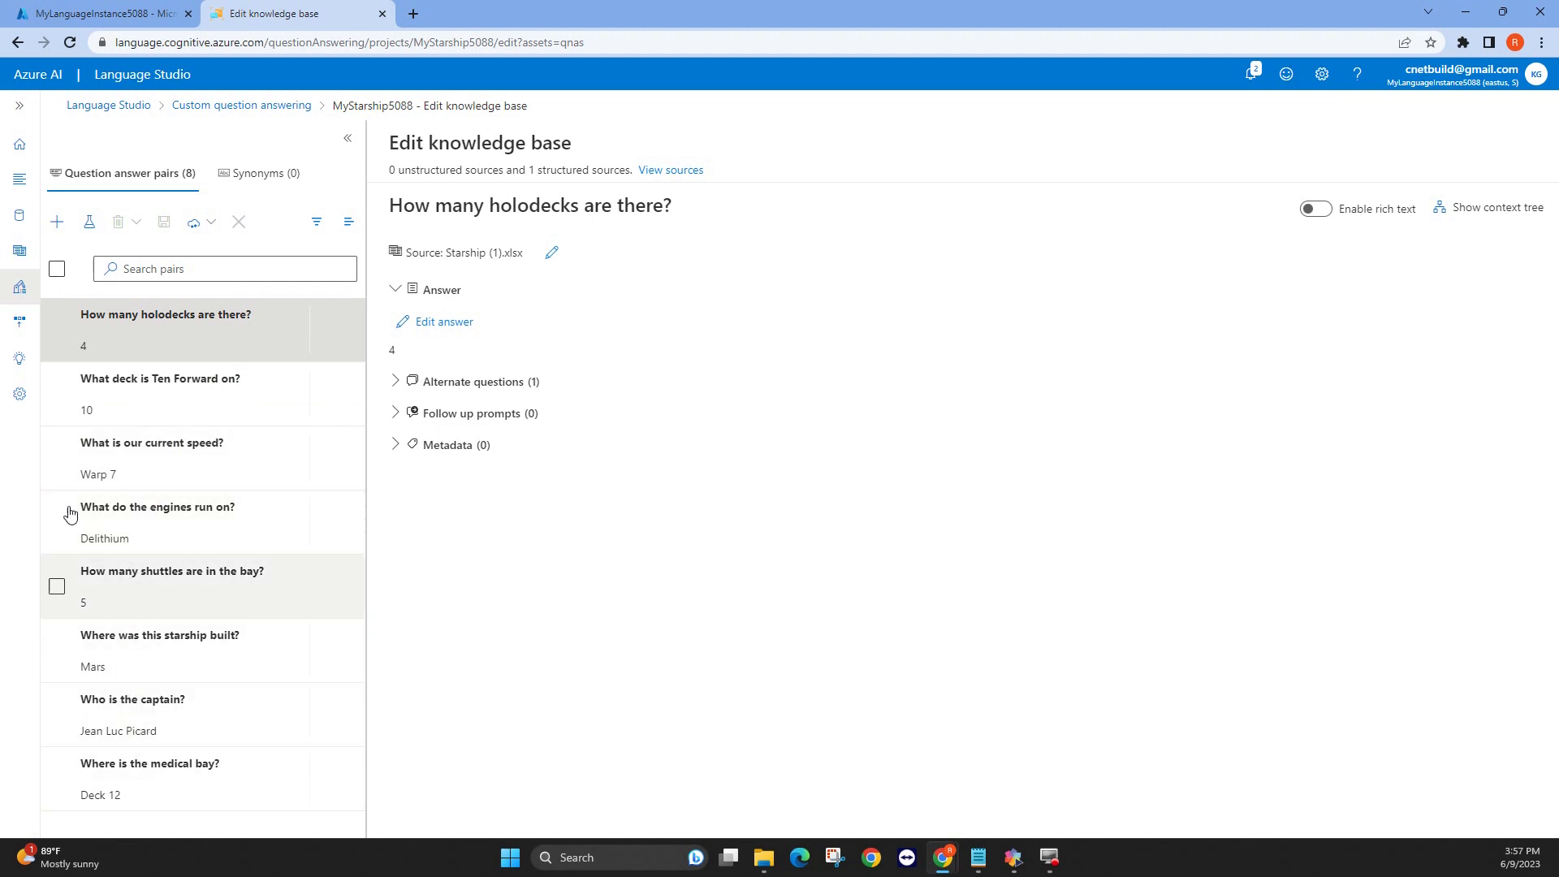
left_click(20, 325)
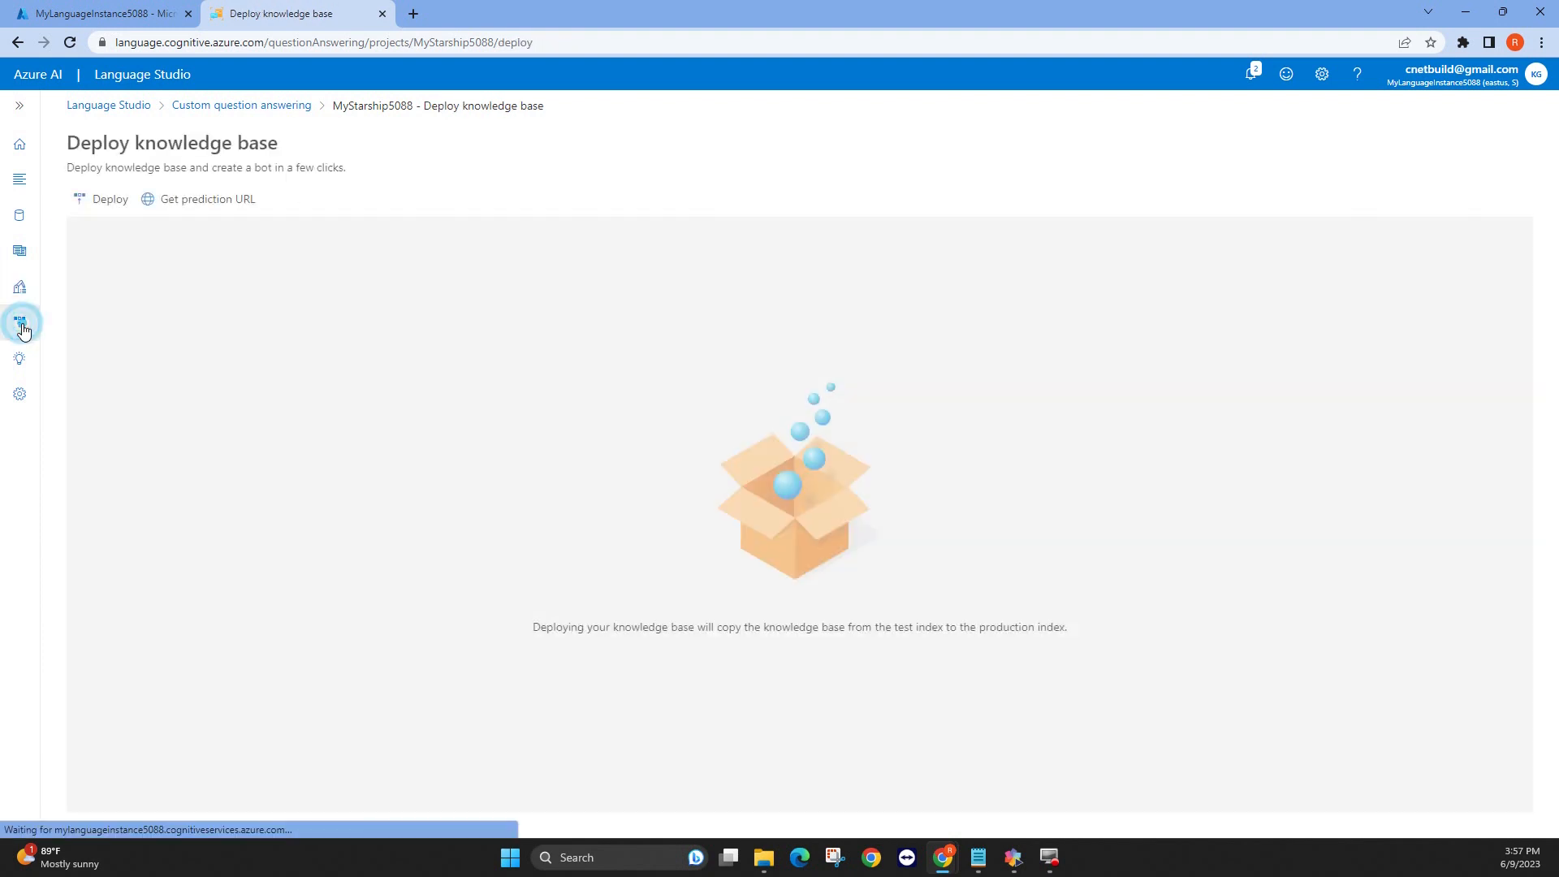
left_click(109, 203)
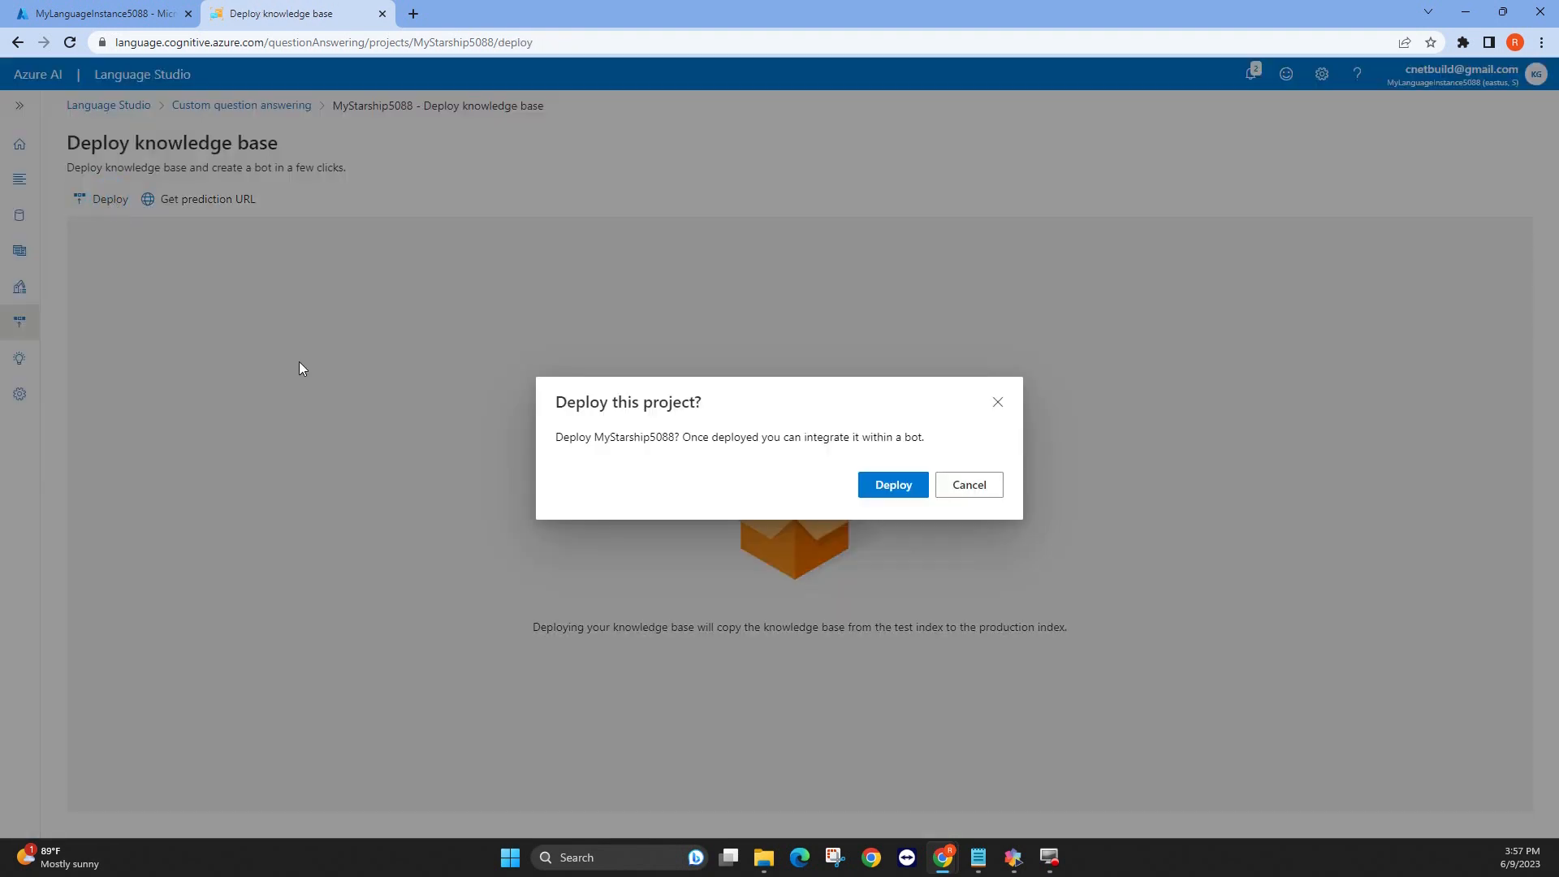
left_click(891, 488)
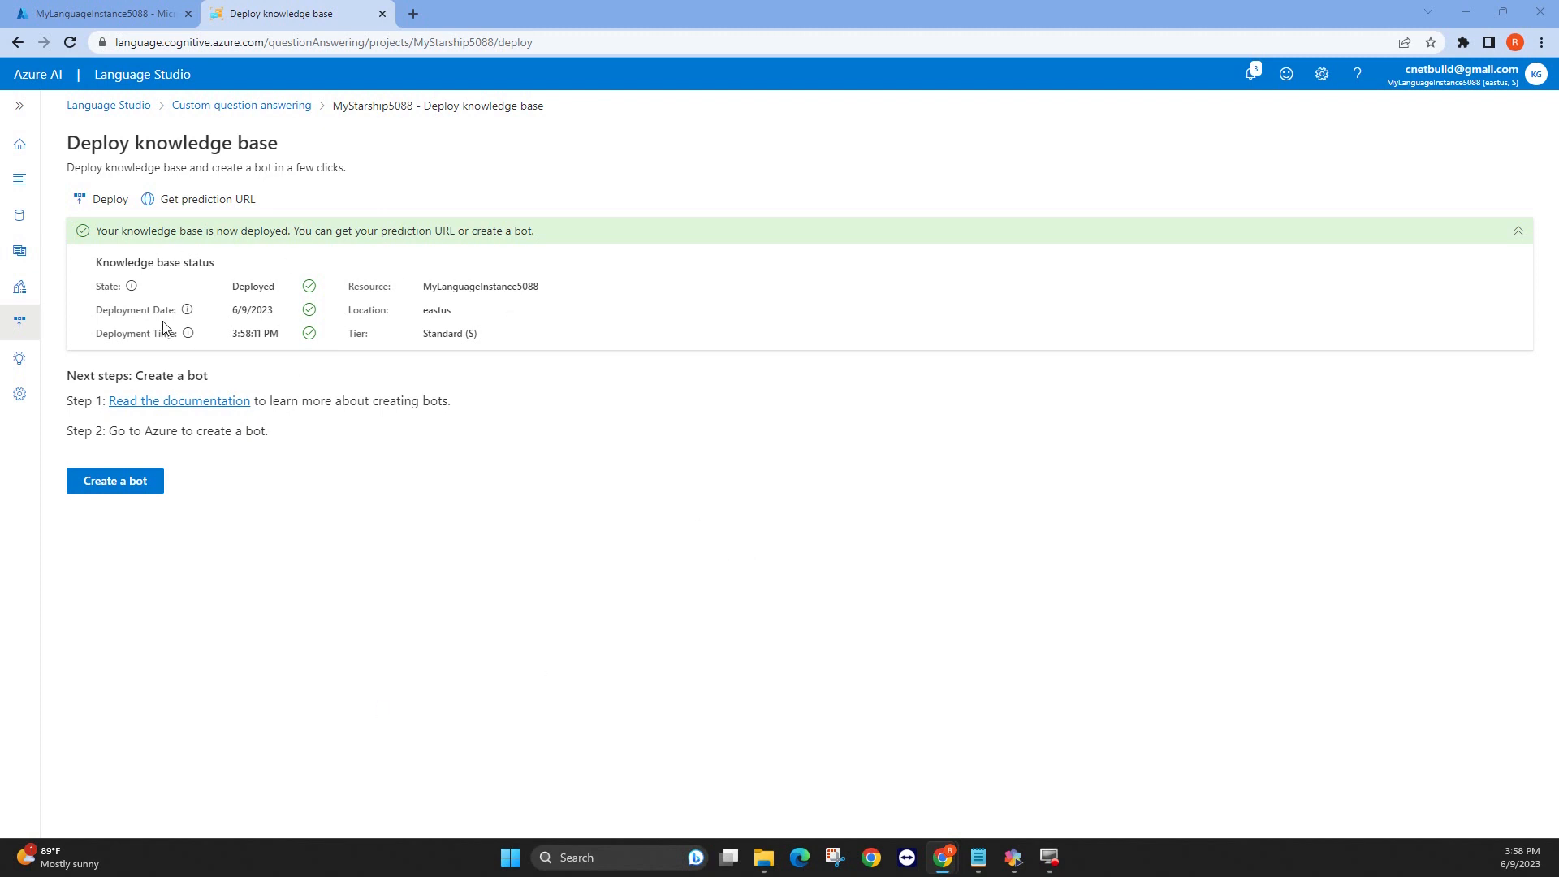
Start creating a bot from the deployed knowledge base and assign it to the MyCogServices resource group.
left_click(128, 484)
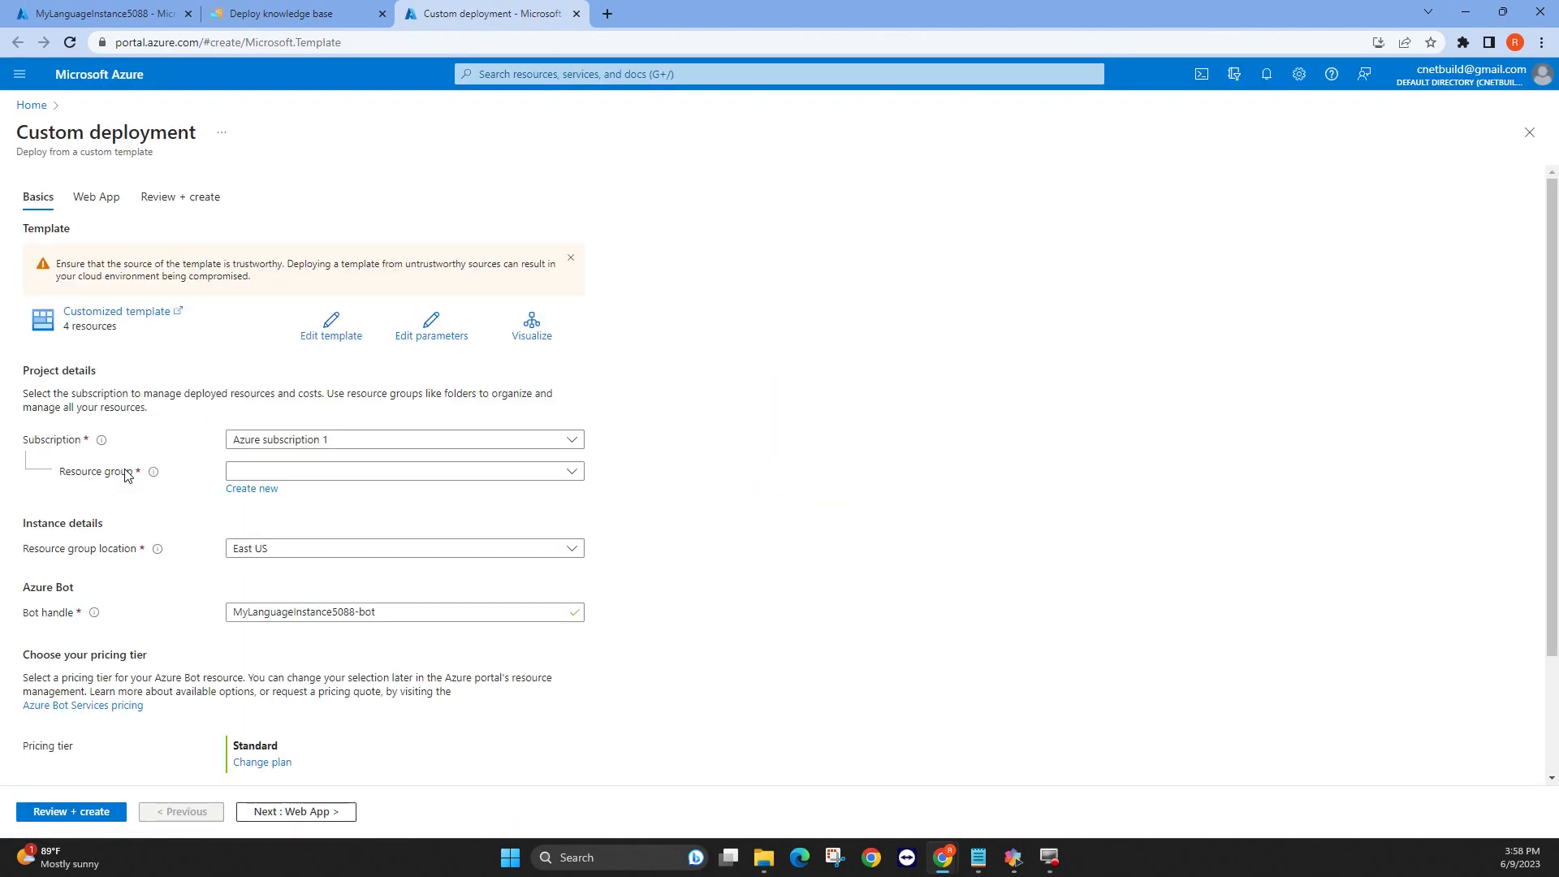
left_click(294, 473)
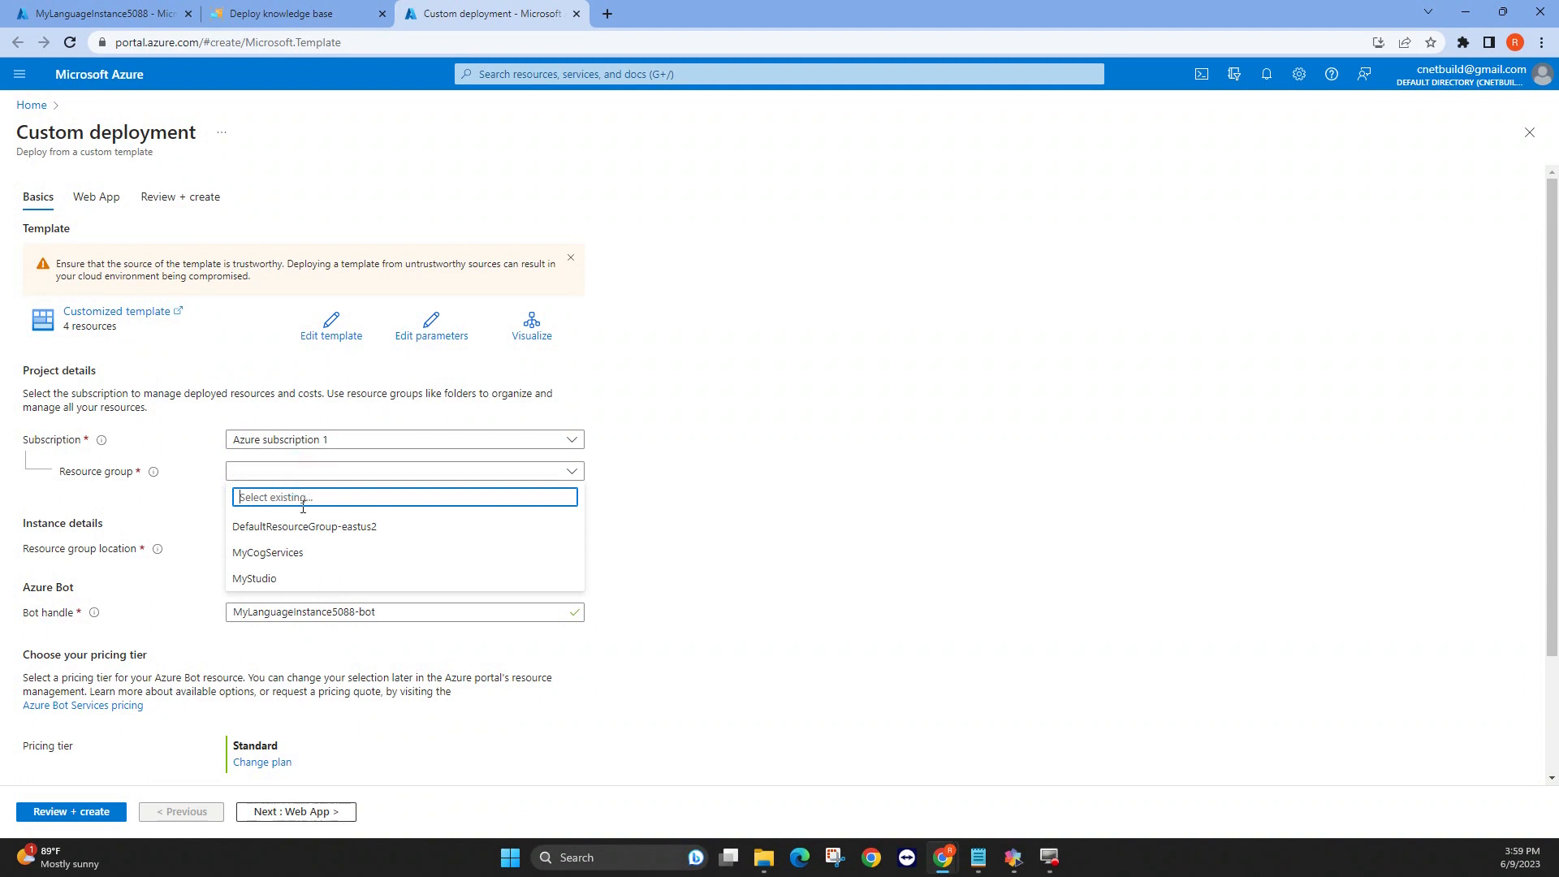
left_click(294, 556)
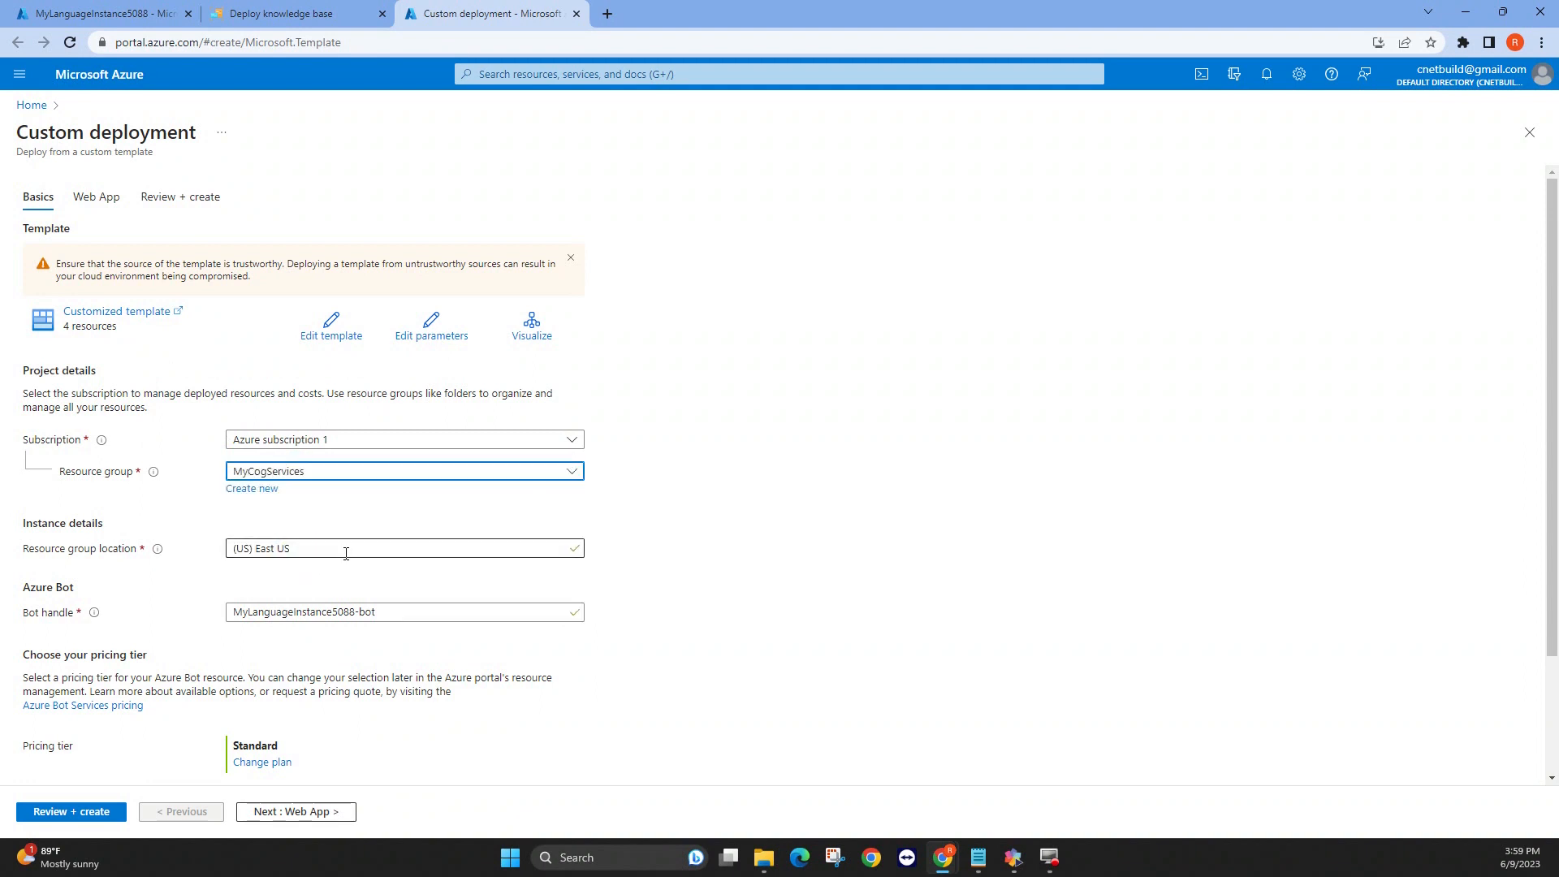
scroll(363, 650, "down", 2)
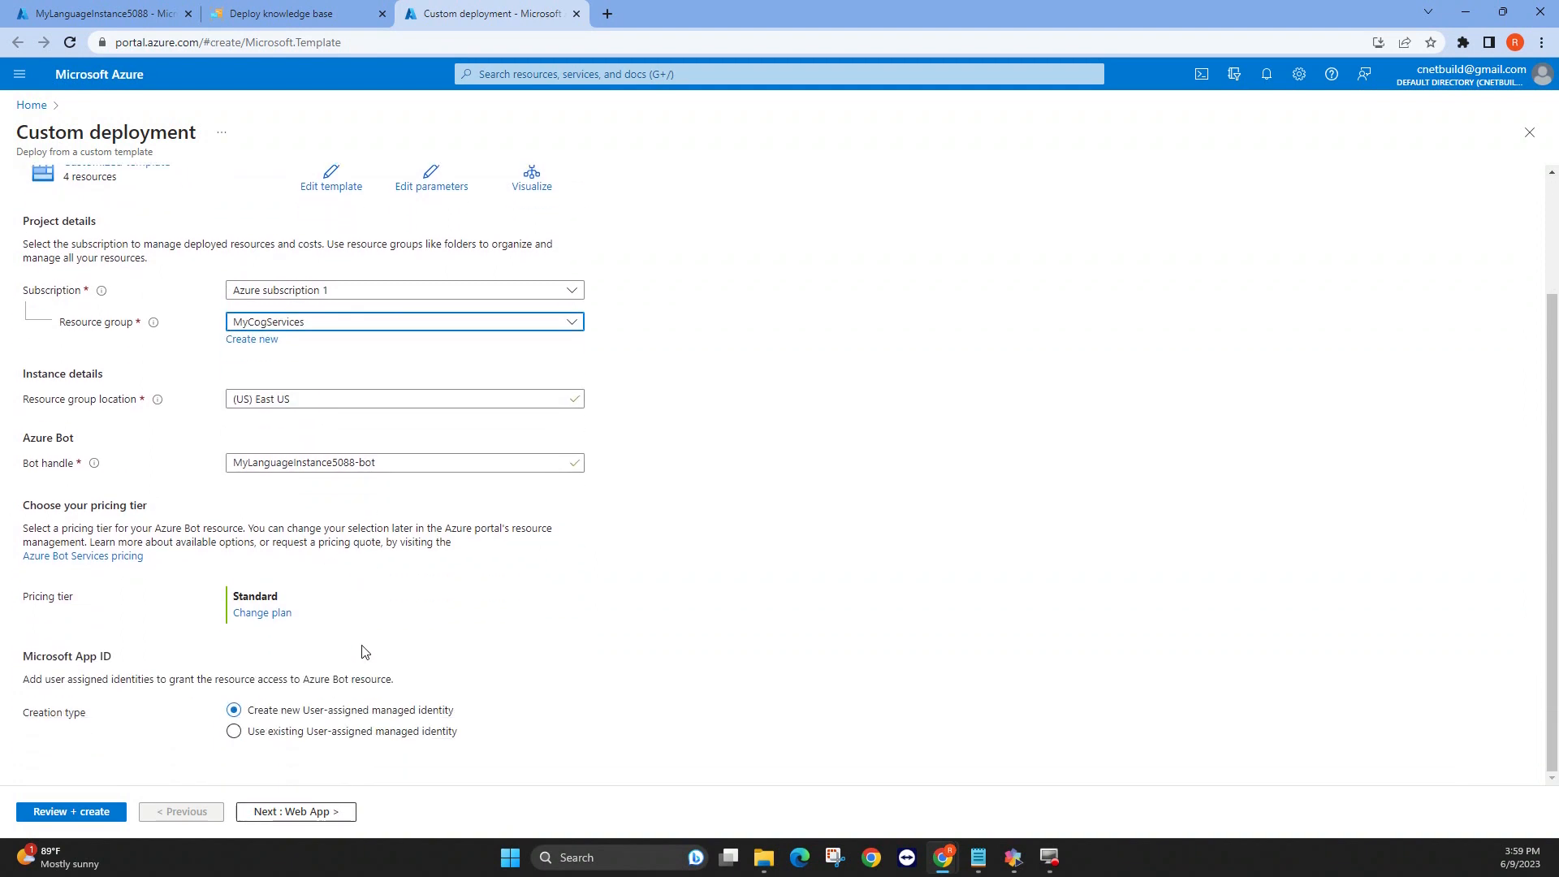
Proceed to the bot's web app settings and choose to create a new app service plan.
left_click(304, 813)
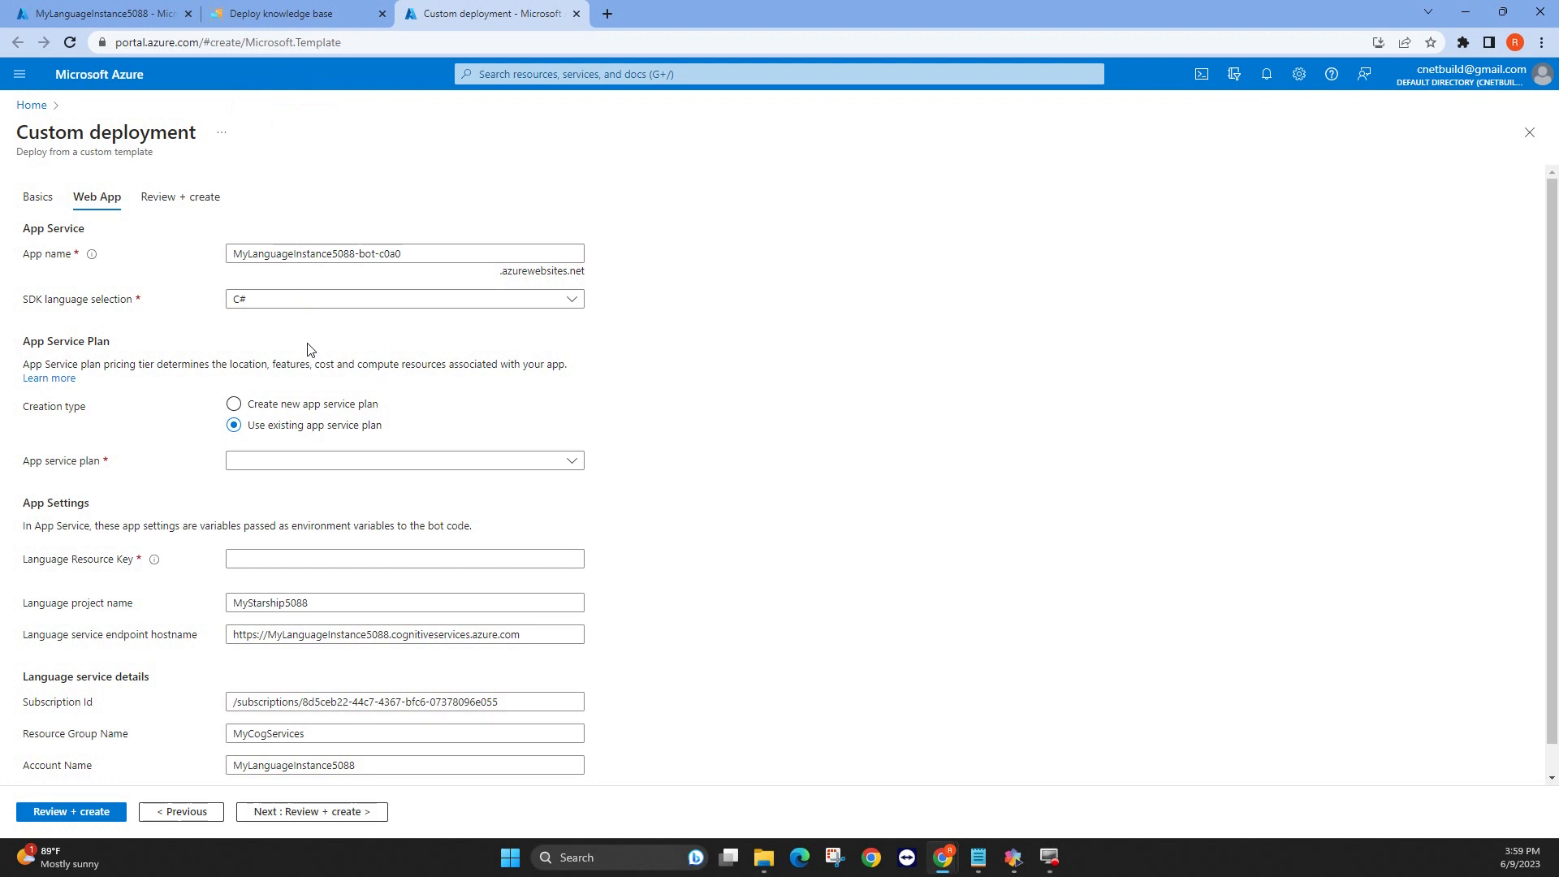
left_click(233, 404)
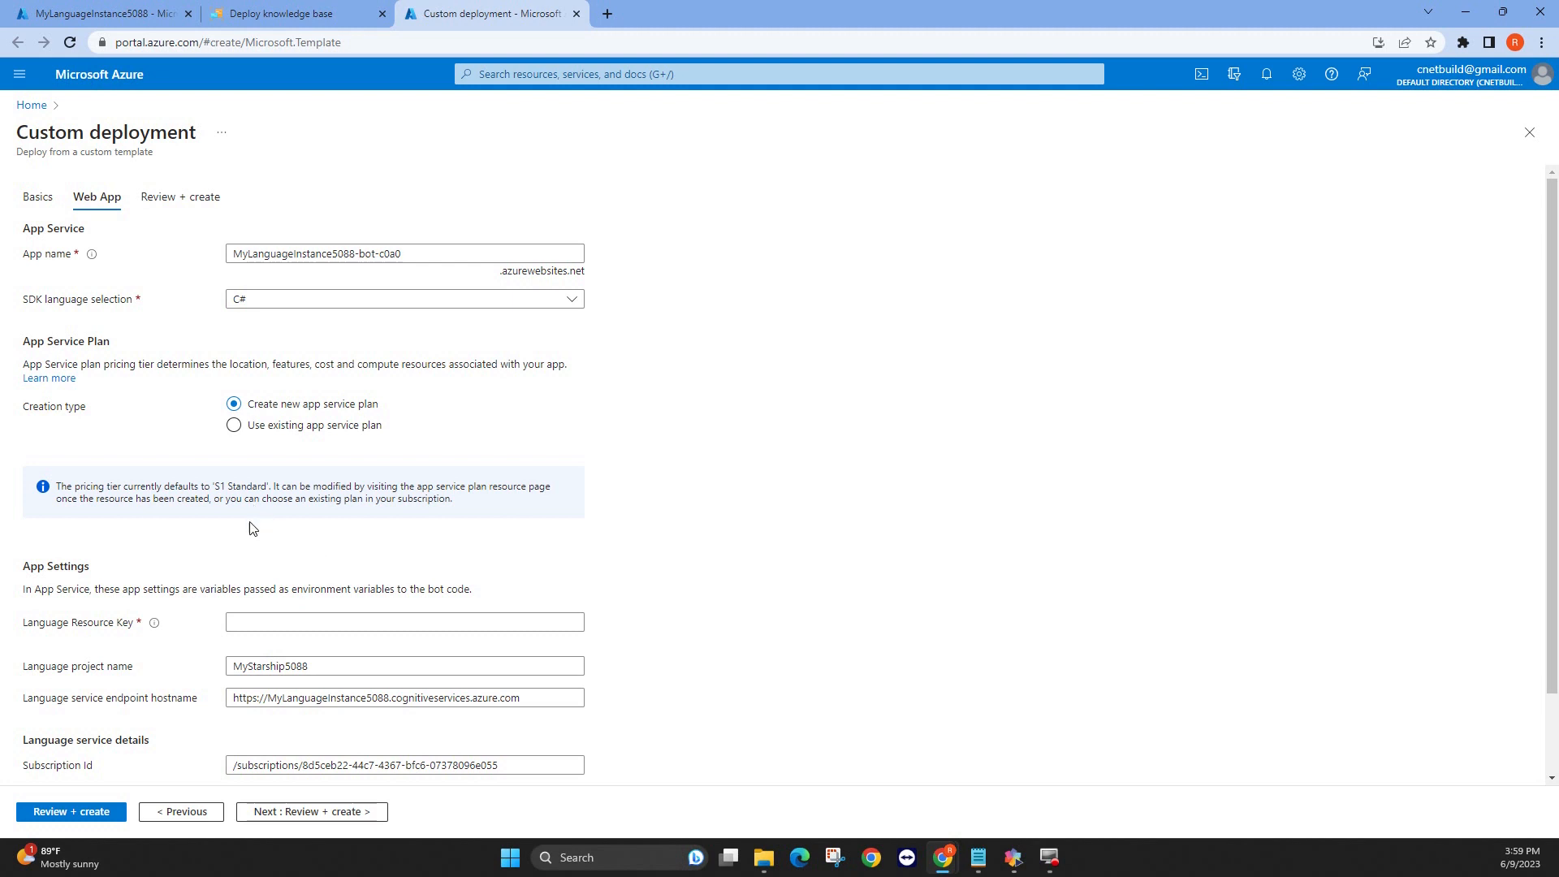
scroll(215, 566, "down", 1)
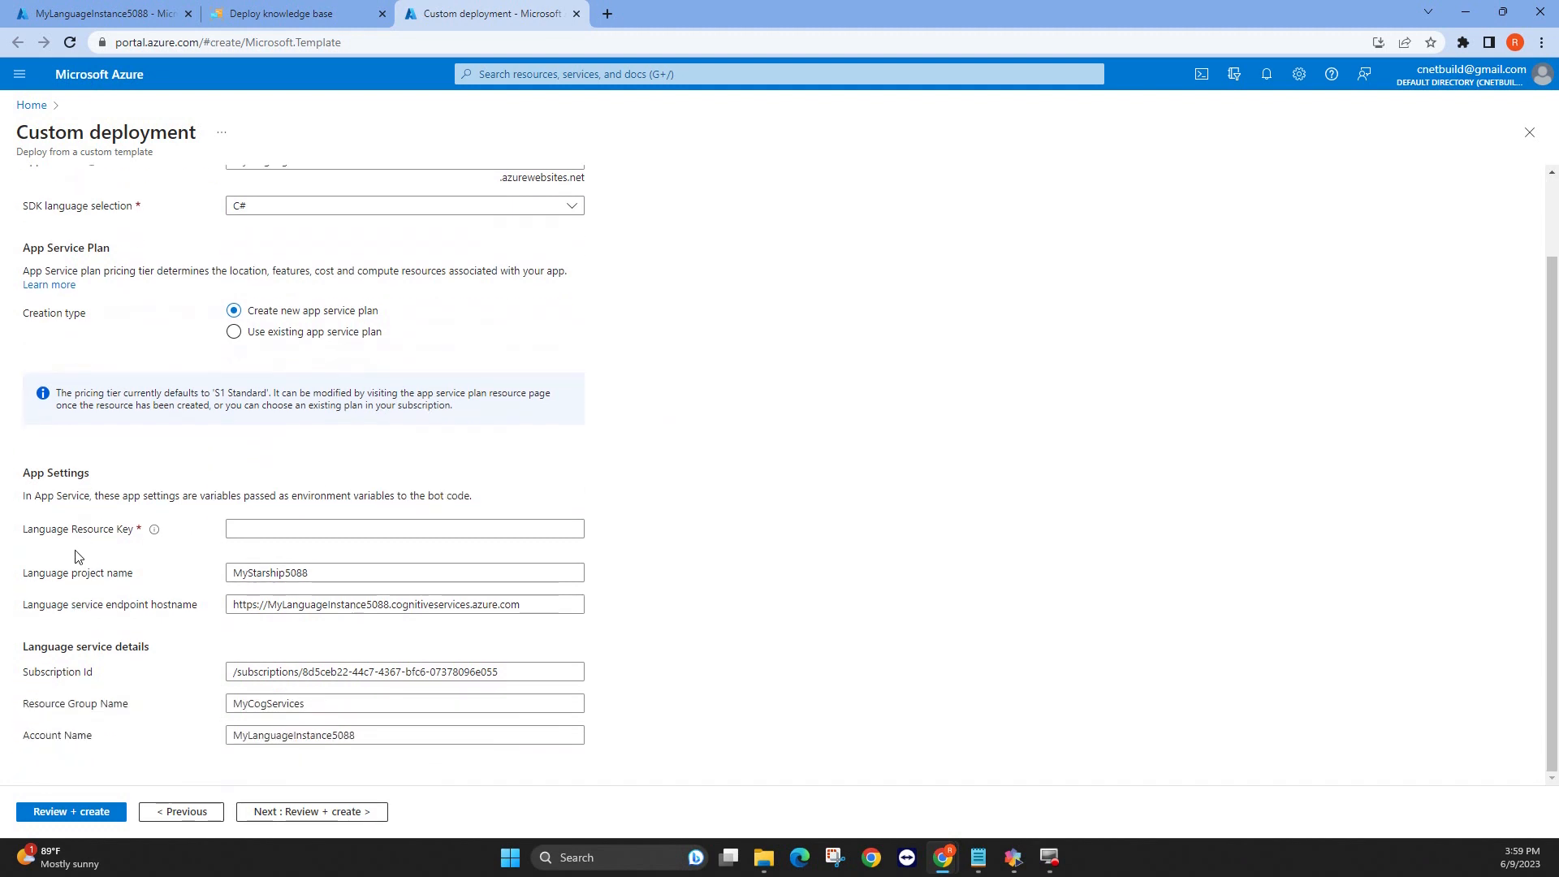
Open portal.azure.com in a new browser tab and copy Key 1 of the MyLanguageInstance5088 Language resource.
left_click(295, 528)
left_click(295, 528)
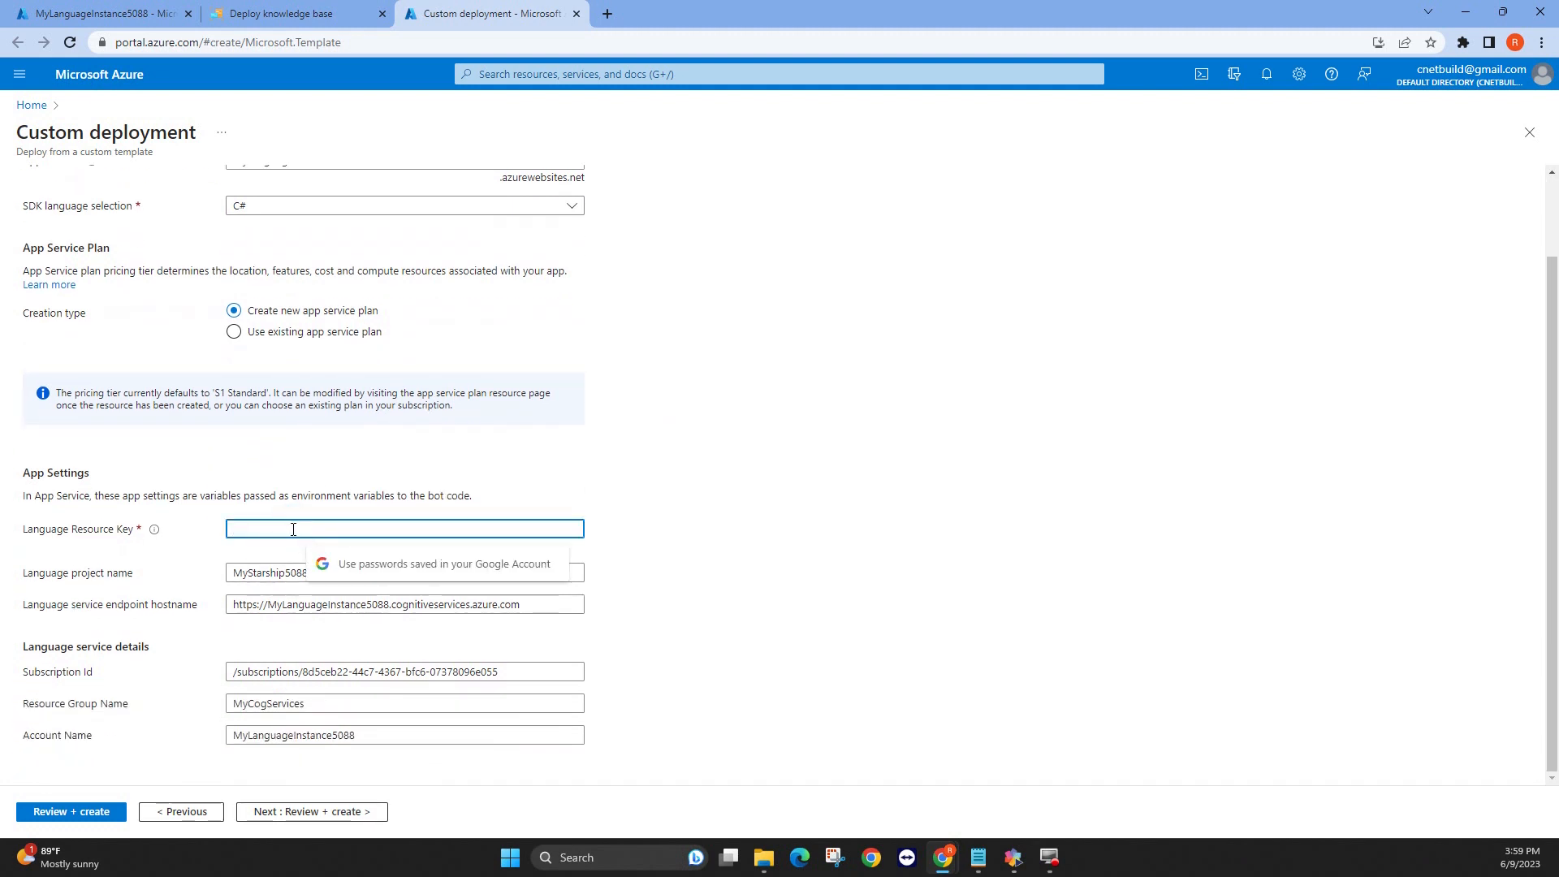
left_click(605, 14)
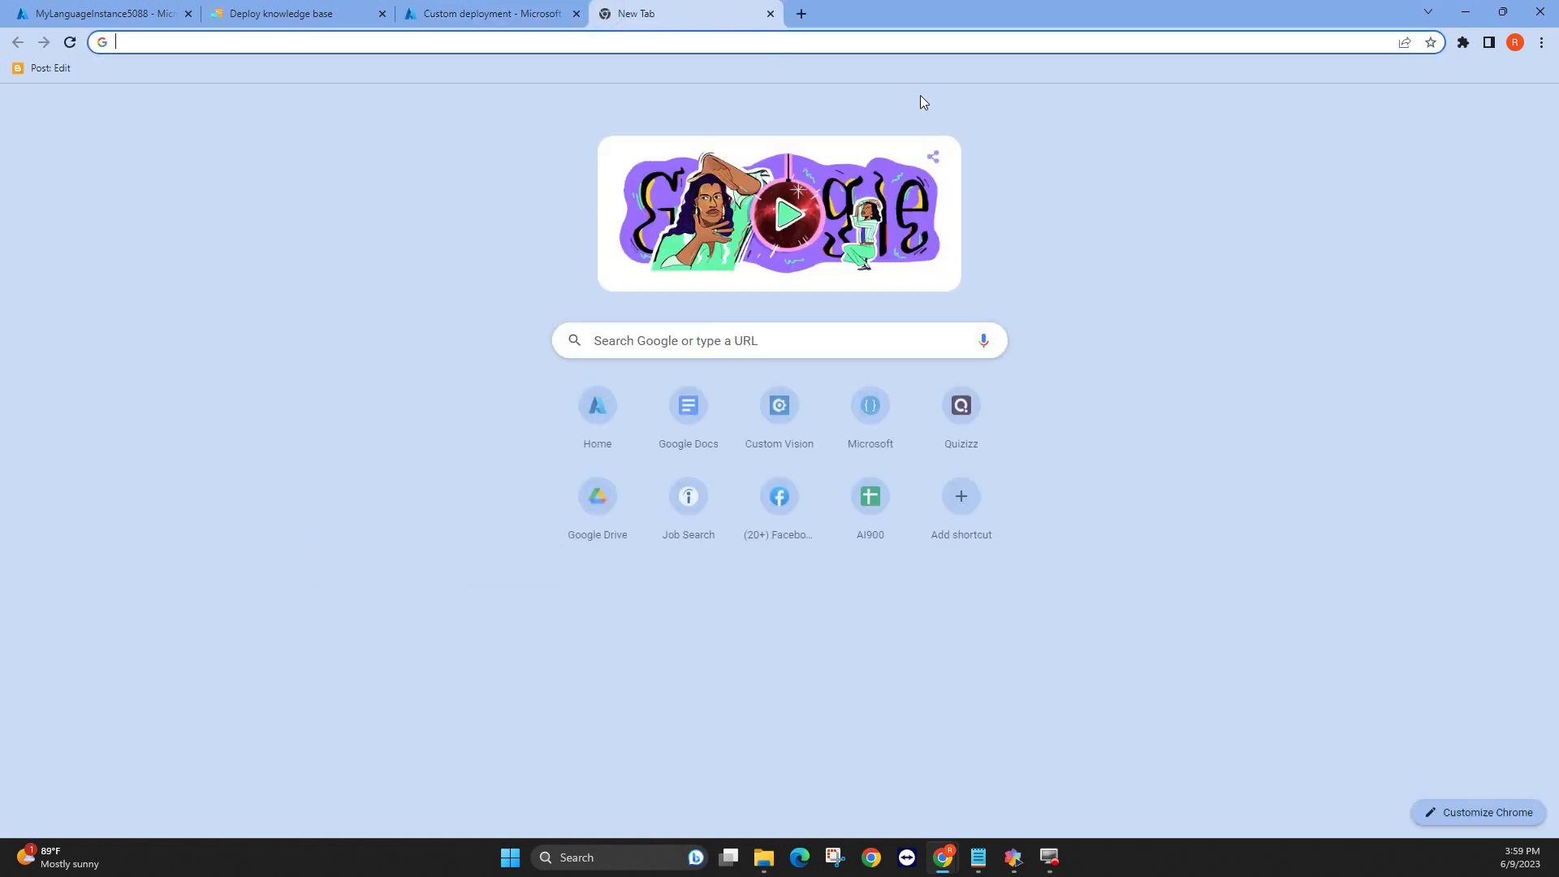
type("portal.azure.com")
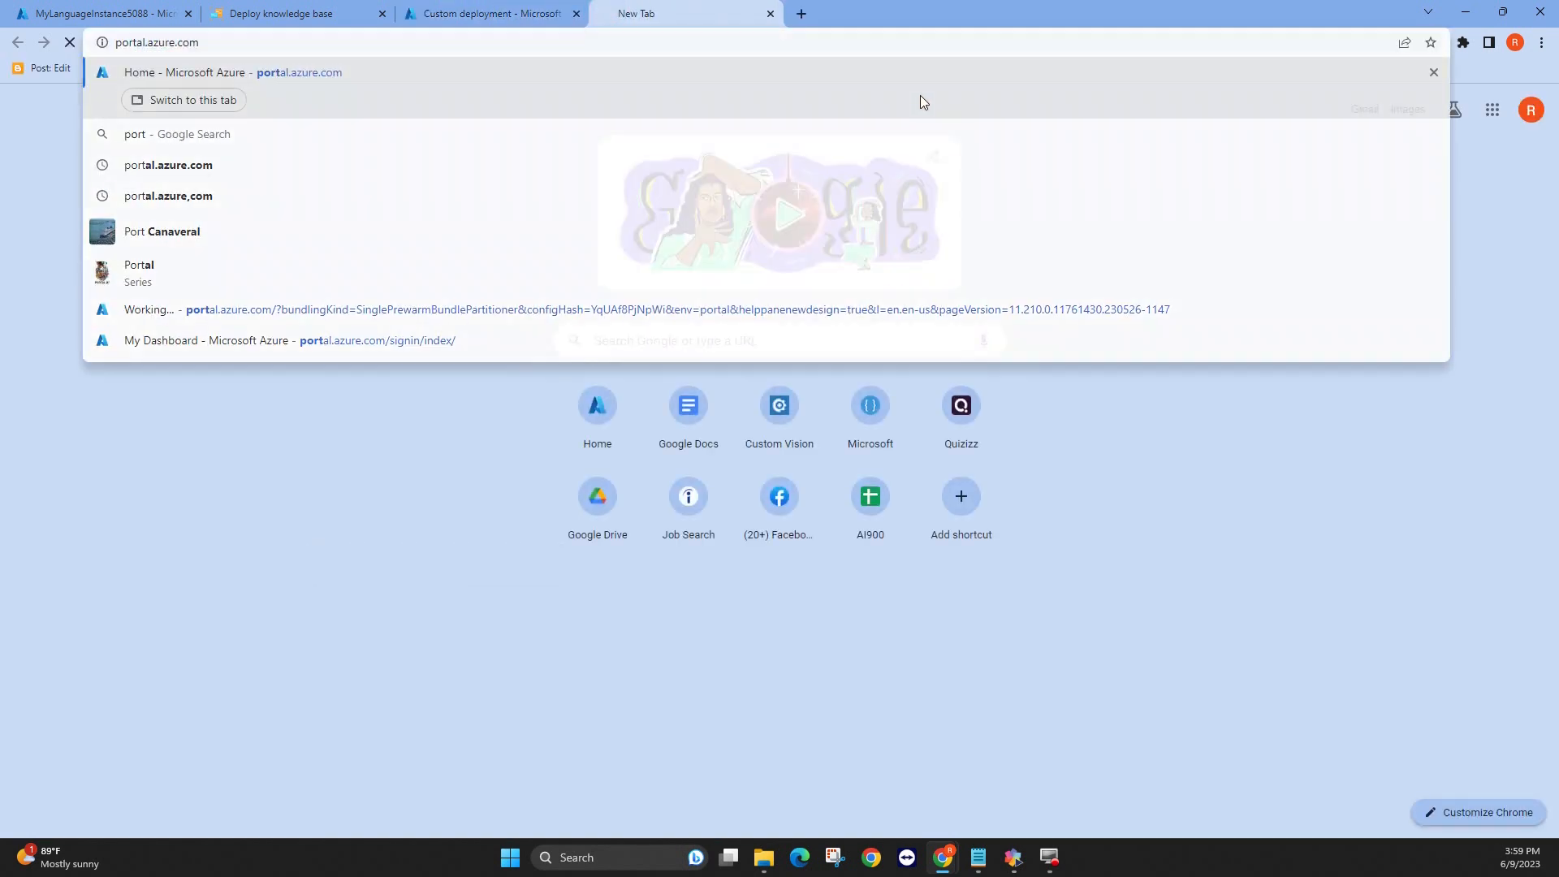
key("Return")
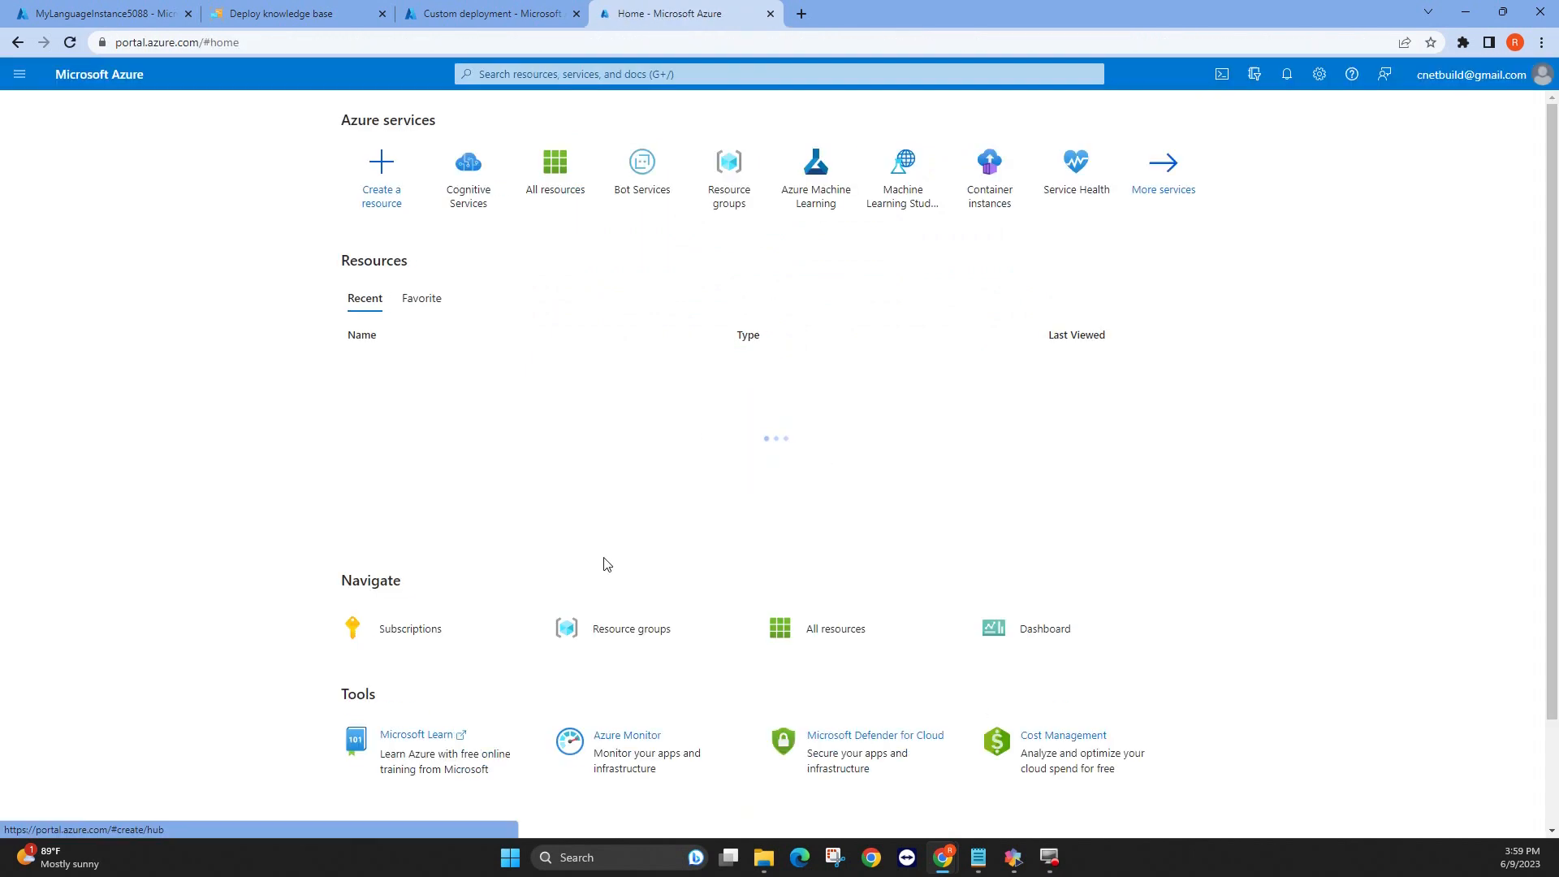
left_click(473, 175)
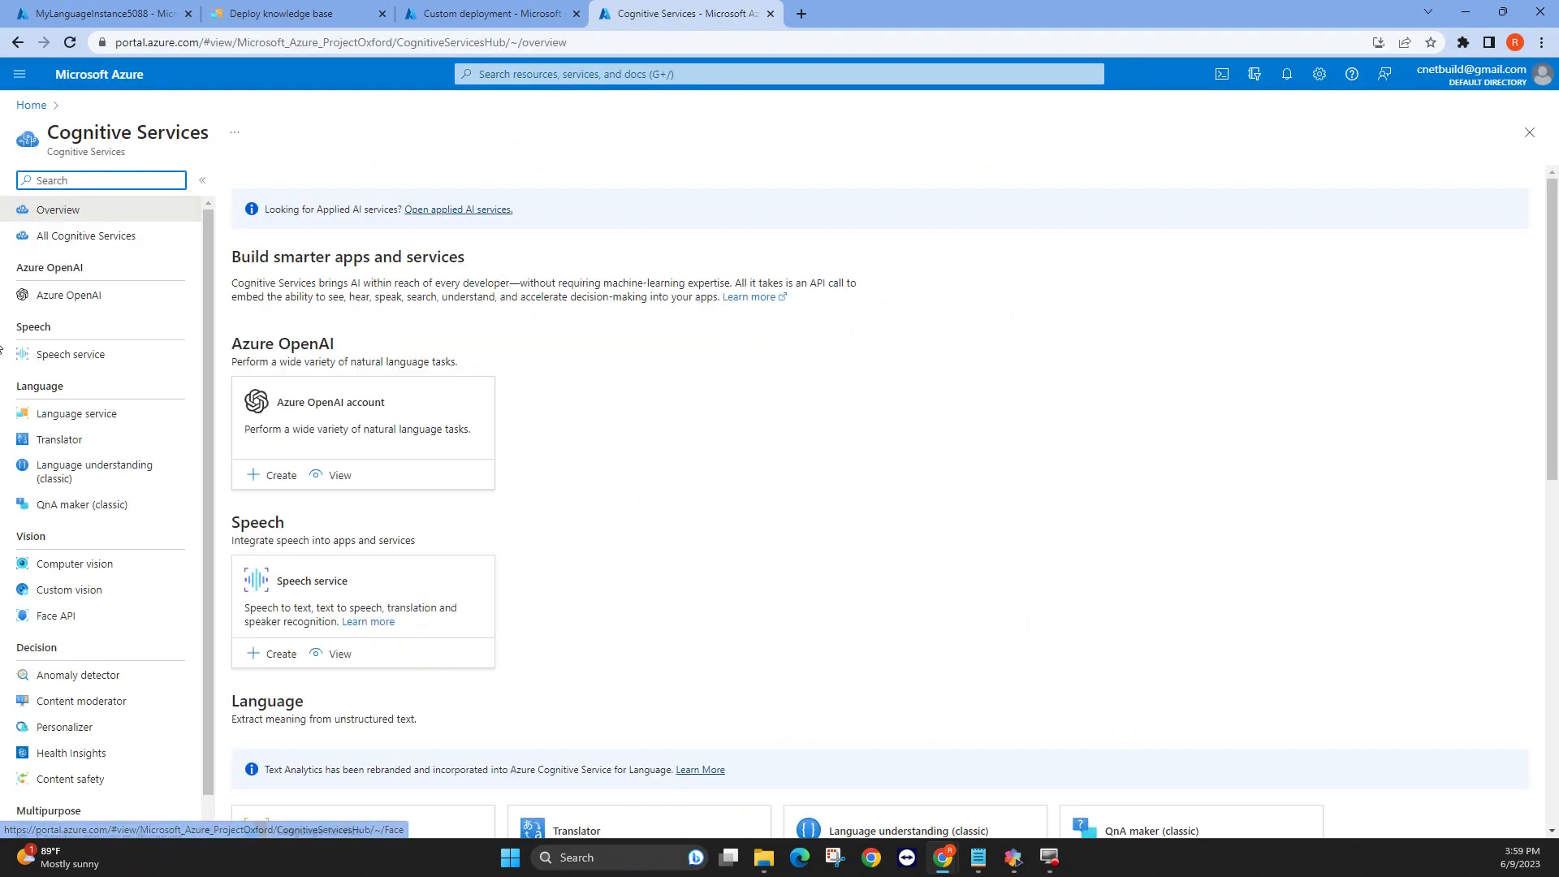
left_click(98, 413)
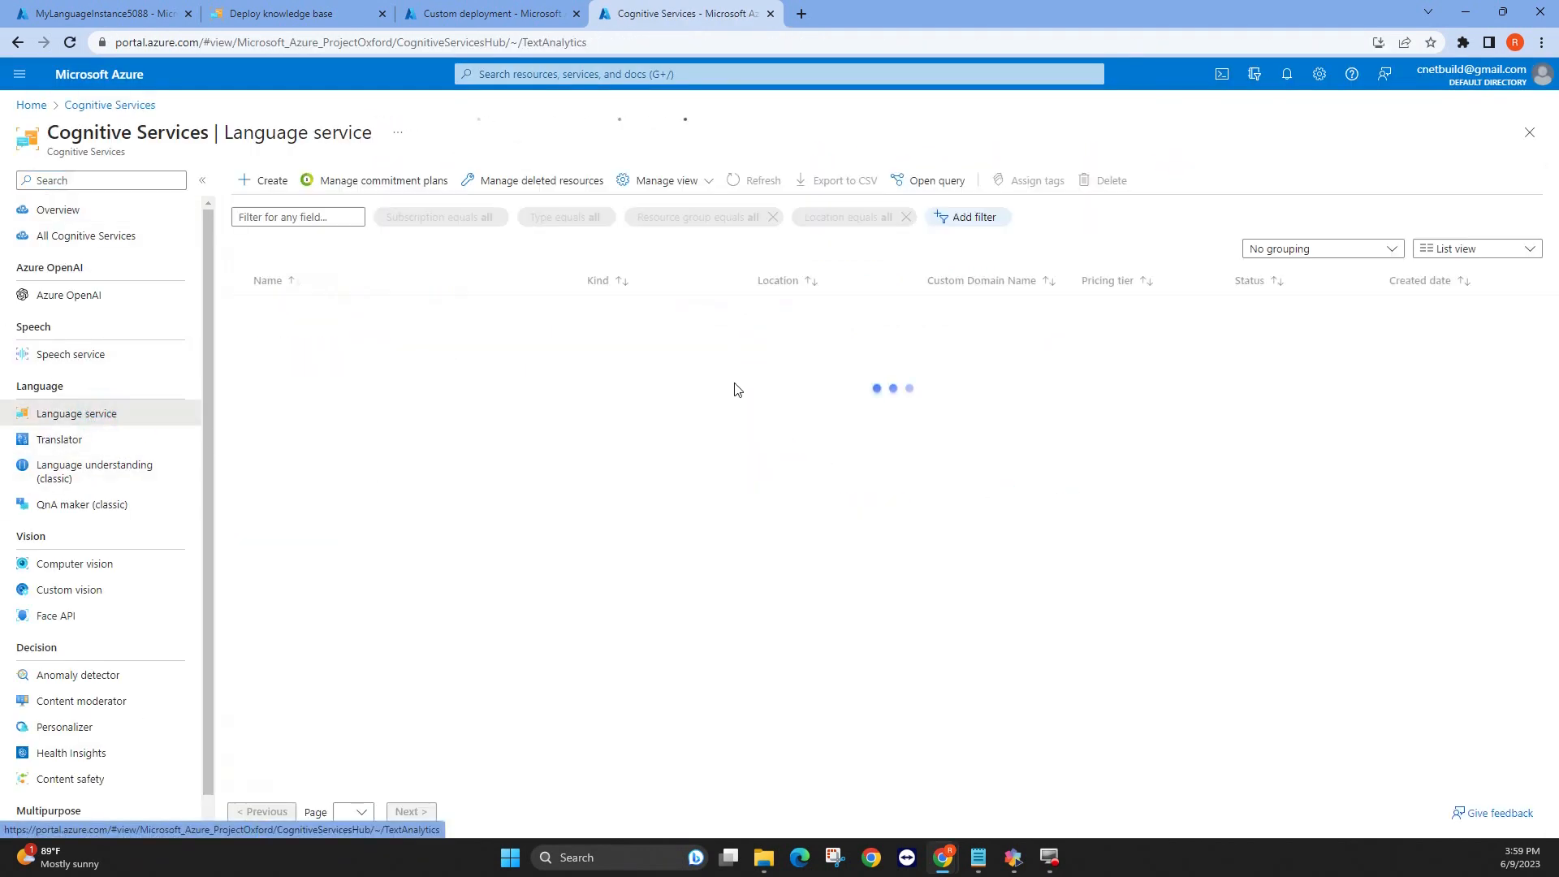
left_click(326, 318)
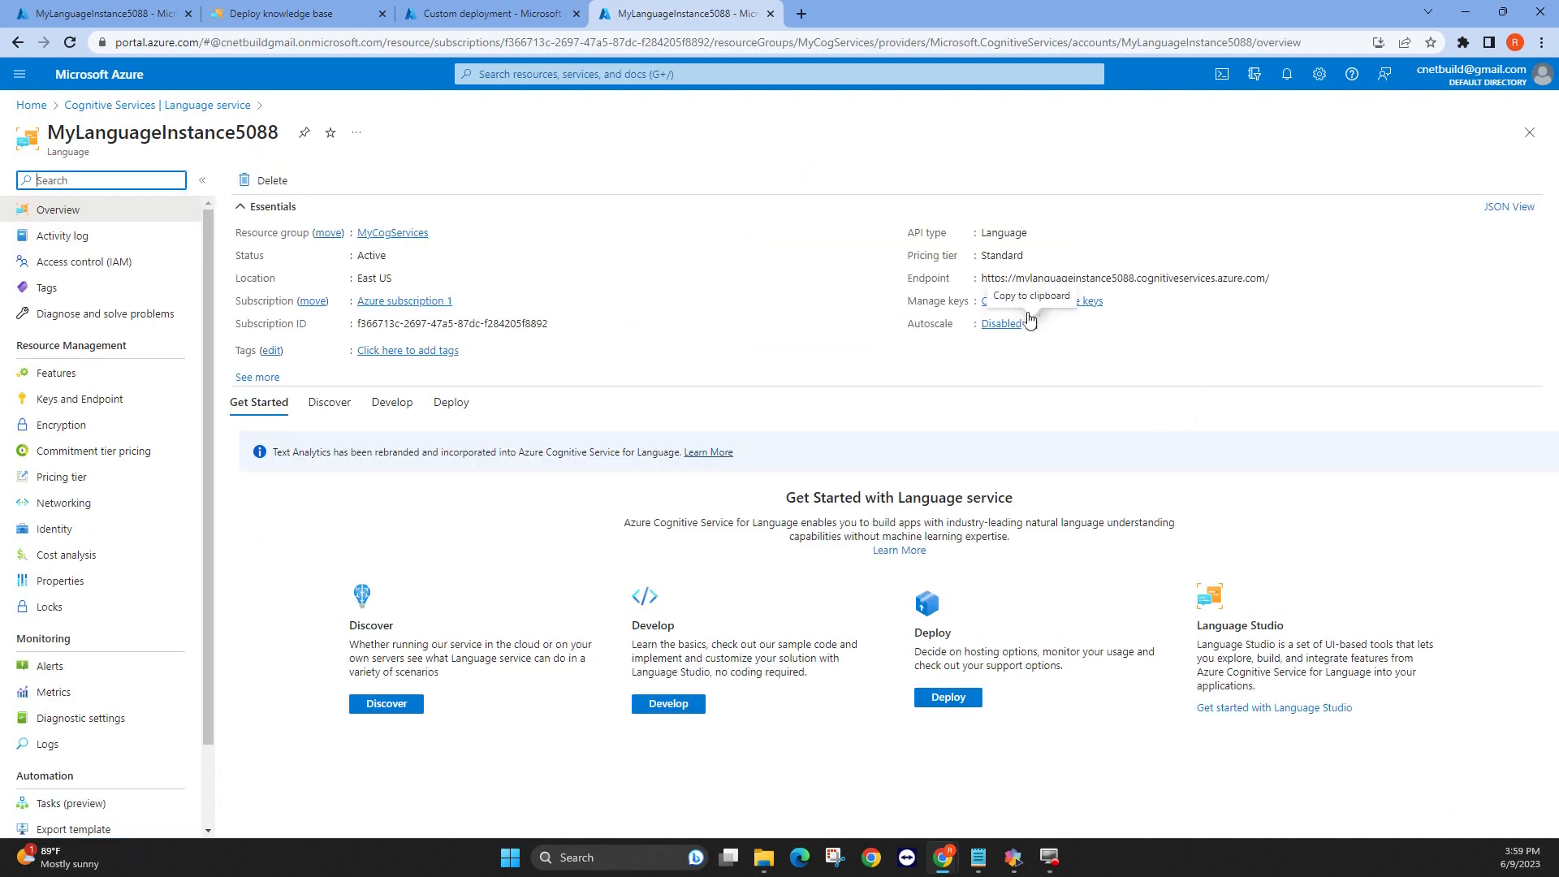
left_click(1095, 303)
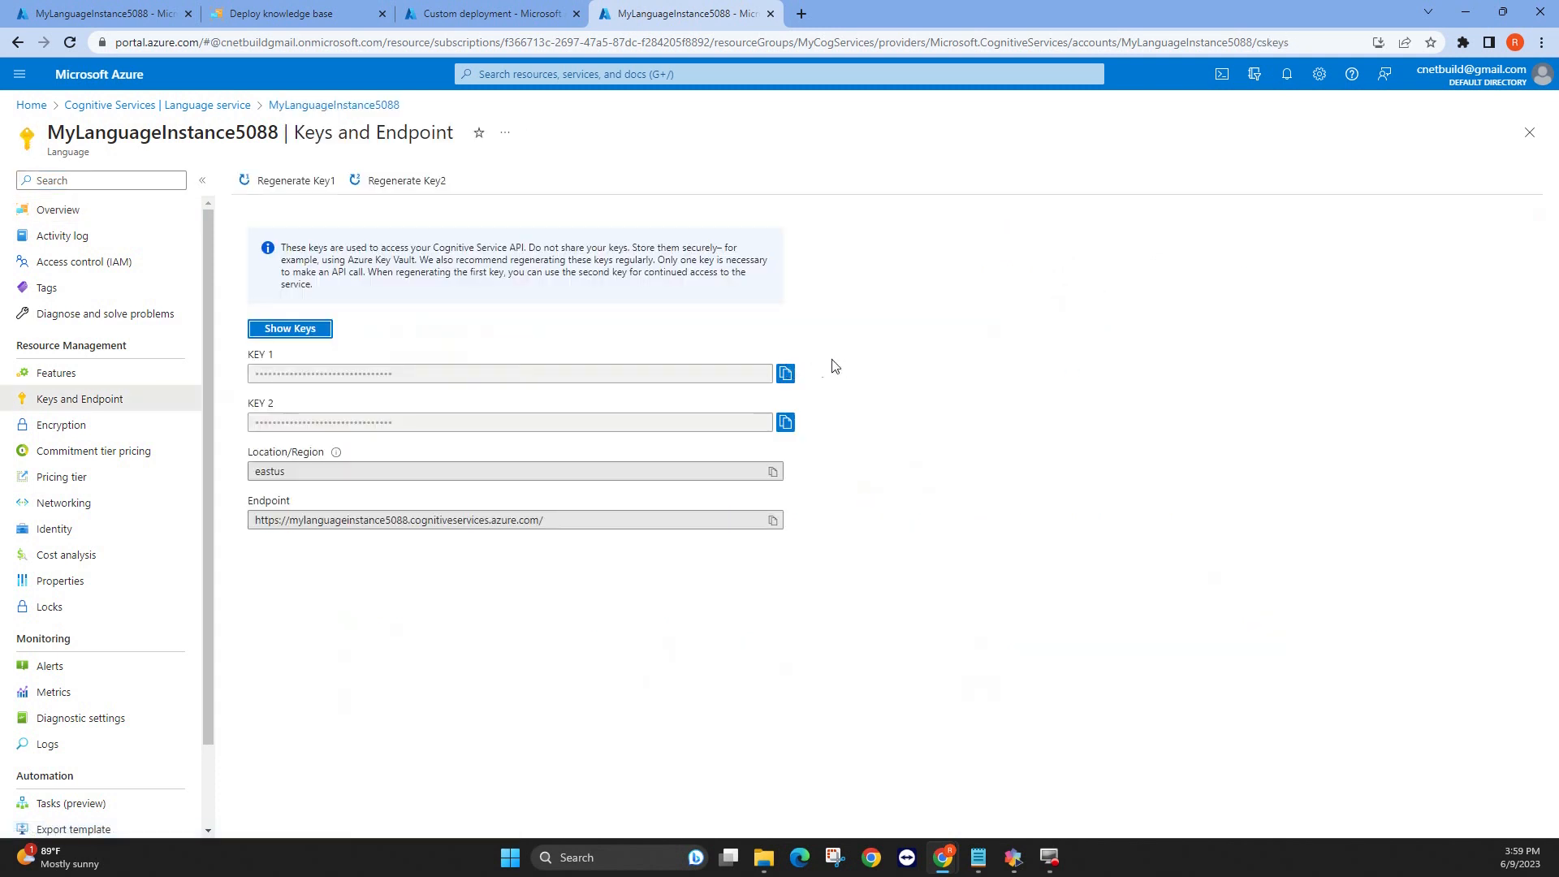
left_click(786, 373)
Return to the custom deployment, paste the key as the Language Resource Key, and create the bot deployment.
left_click(479, 8)
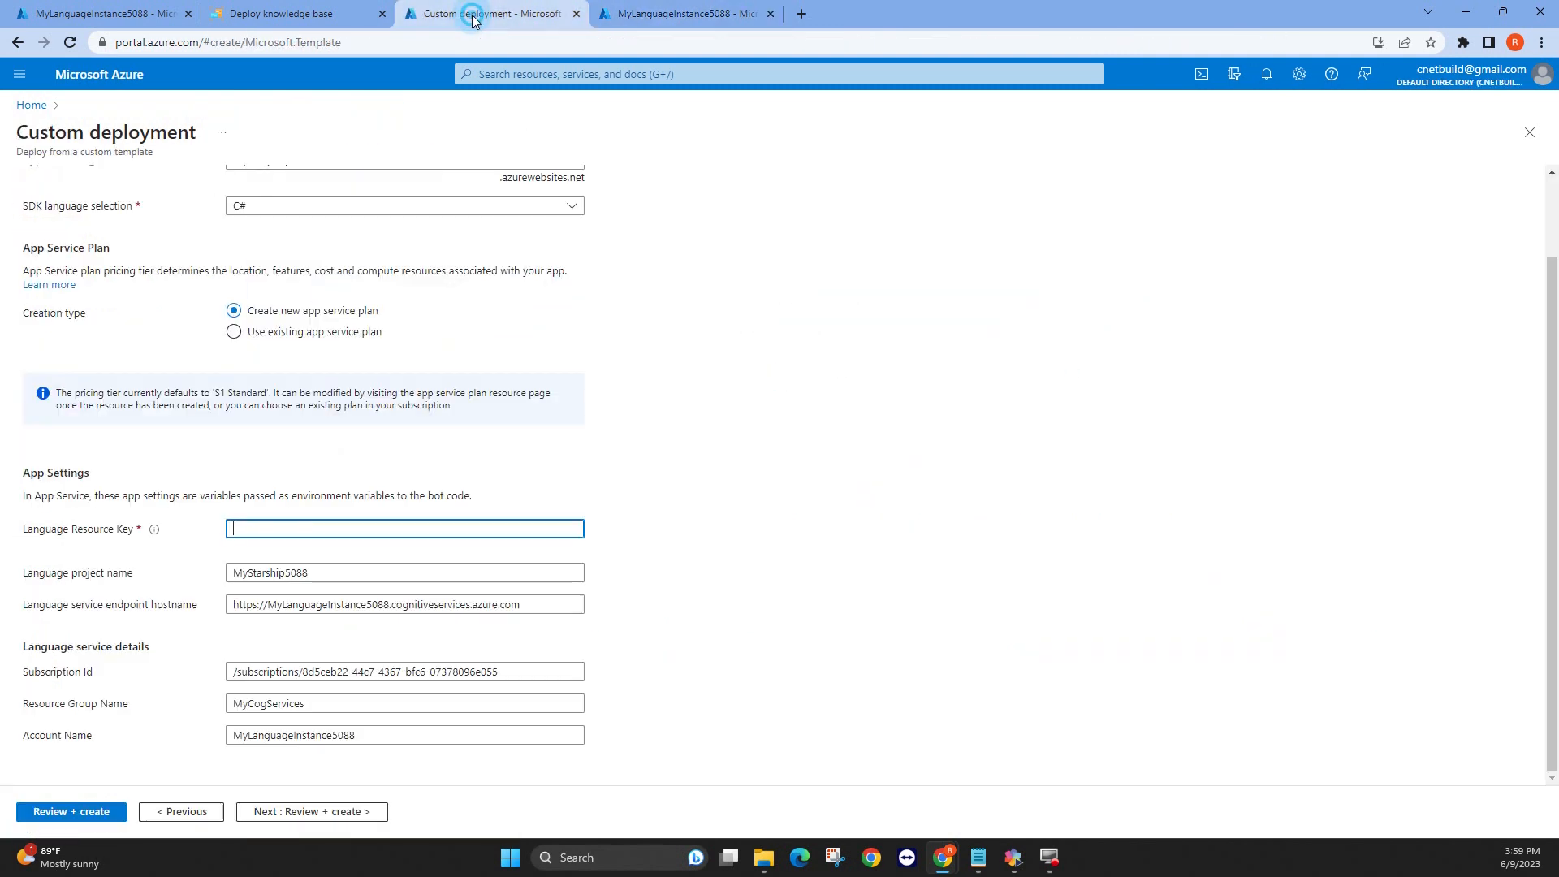
left_click(243, 524)
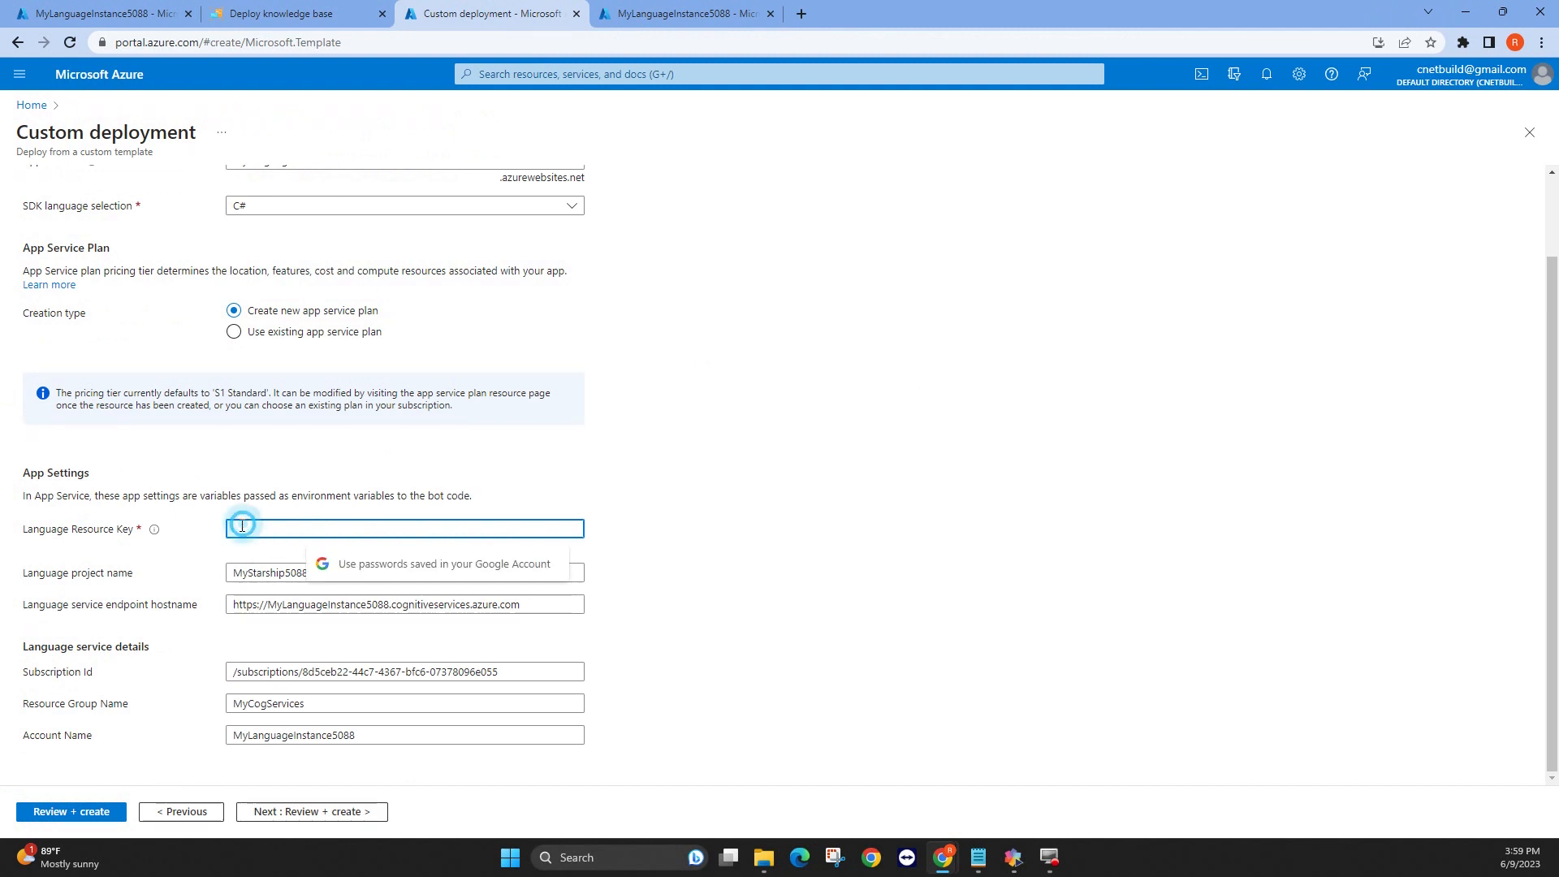
key("ctrl+v")
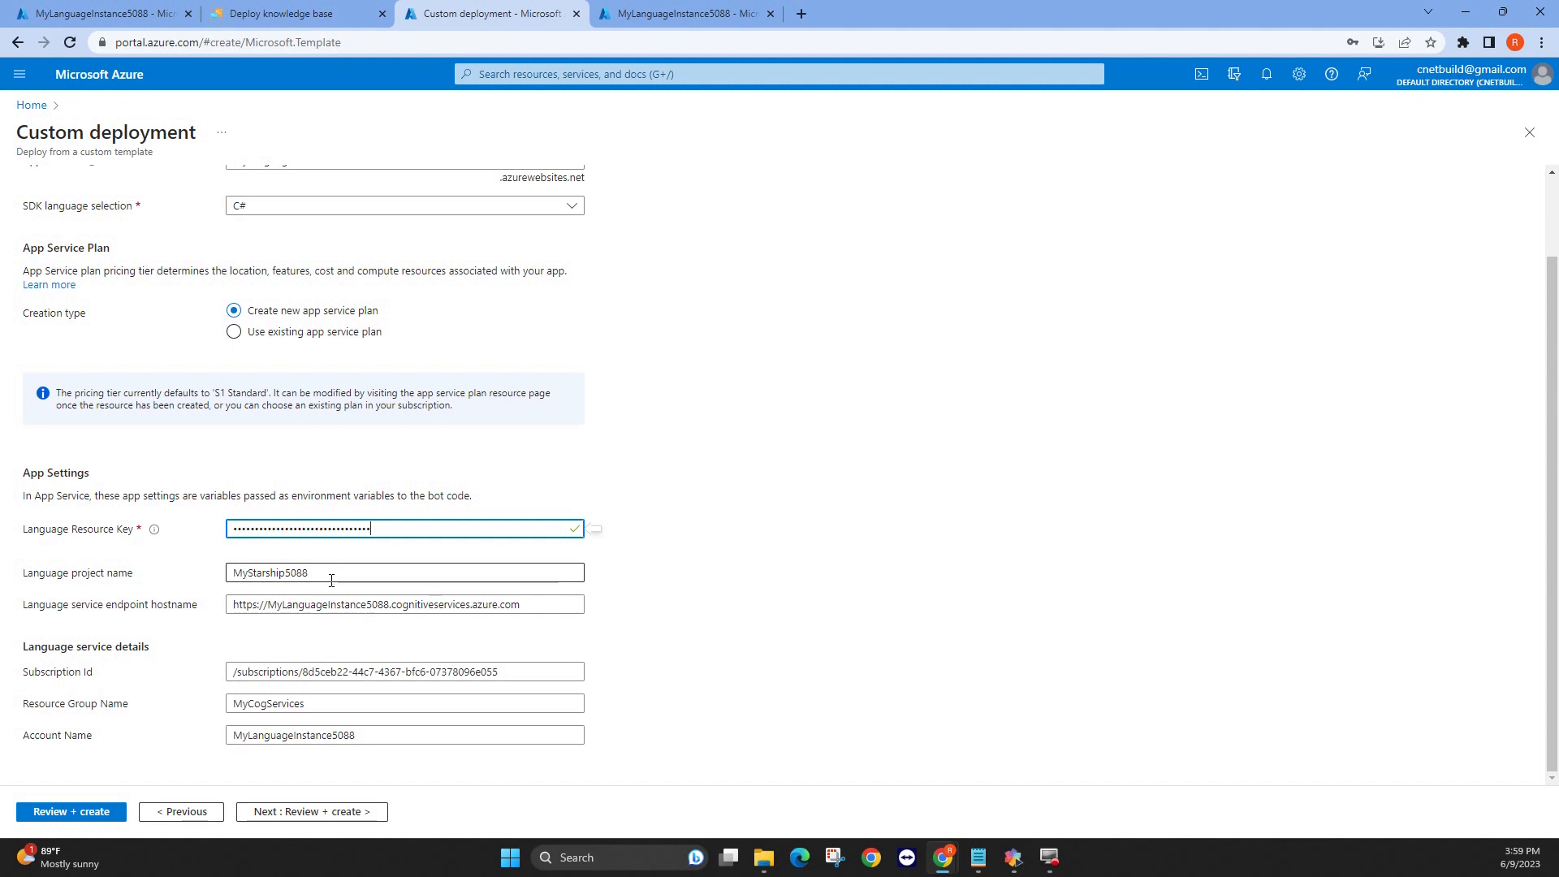
left_click(297, 812)
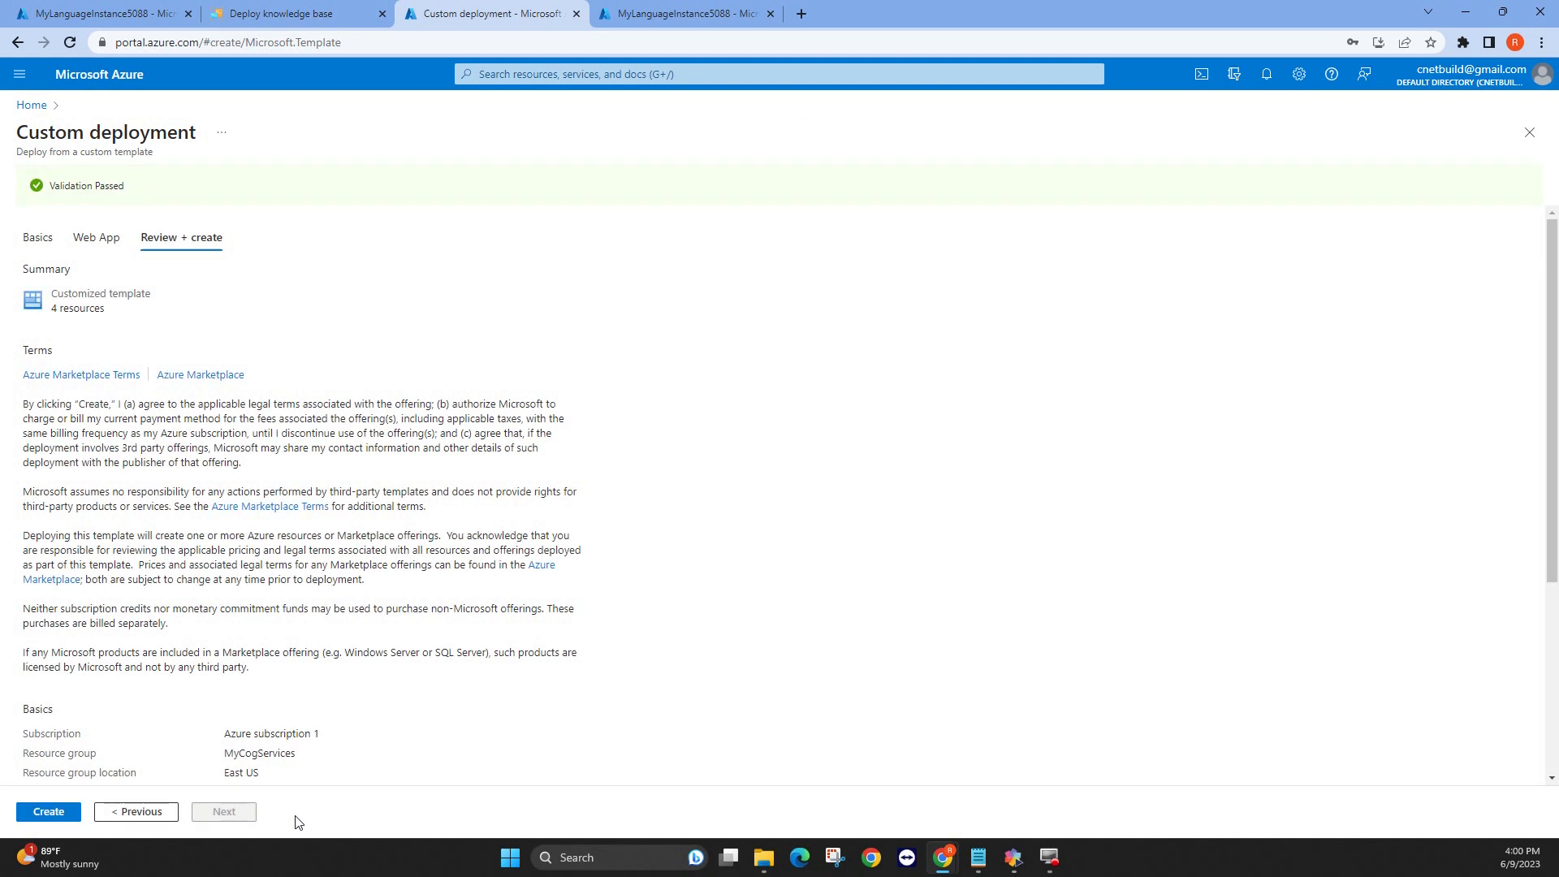
left_click(47, 813)
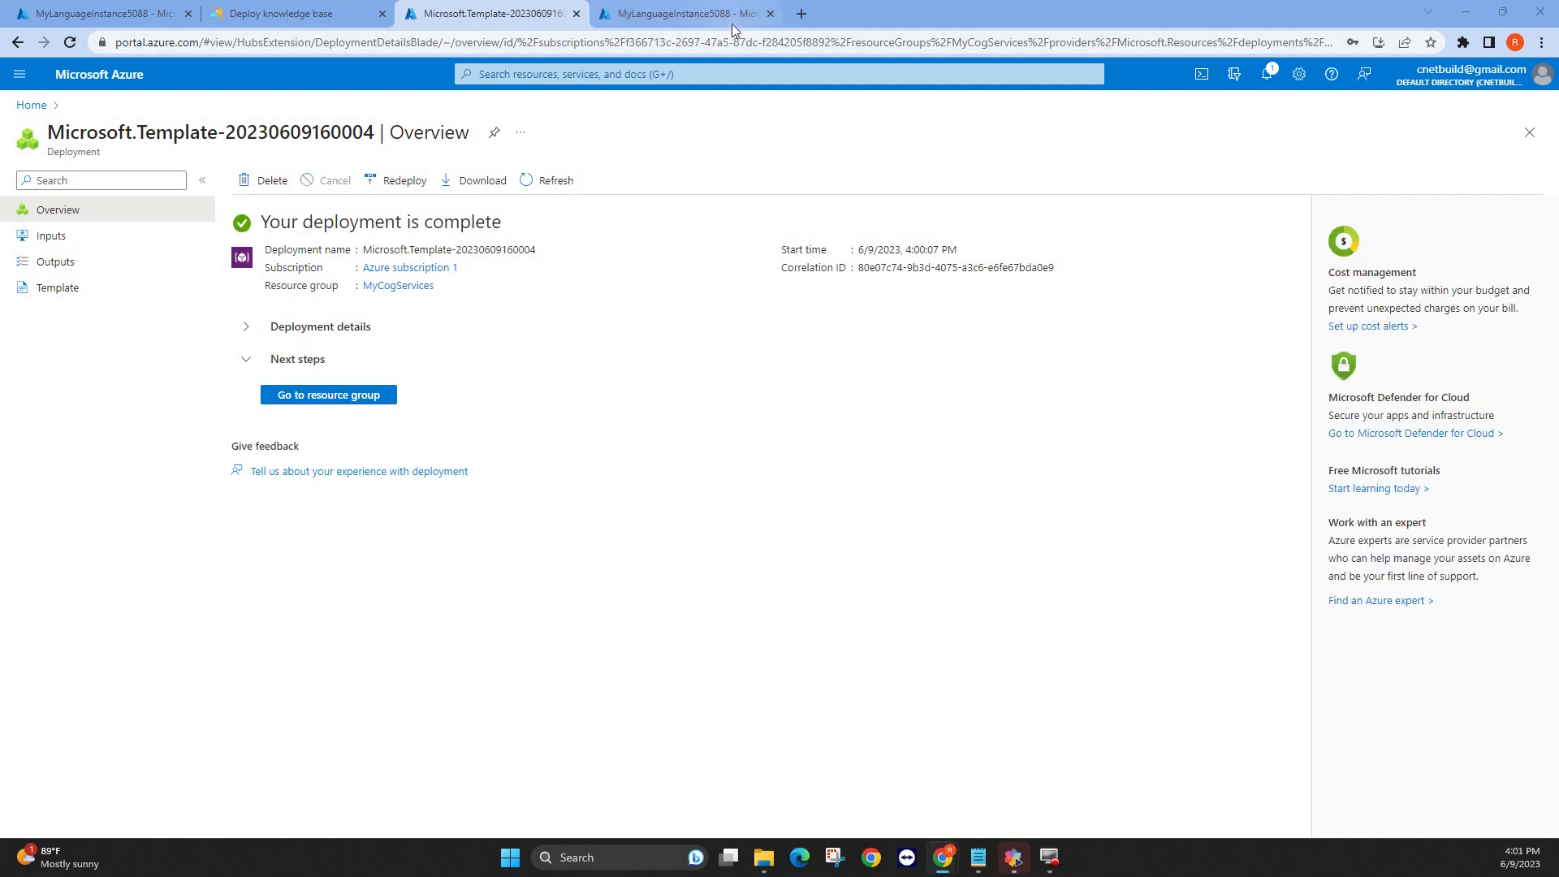
Open the Azure portal in another browser tab, search for "bot", and open MyLanguageInstance5088-bot from Bot Services.
left_click(807, 16)
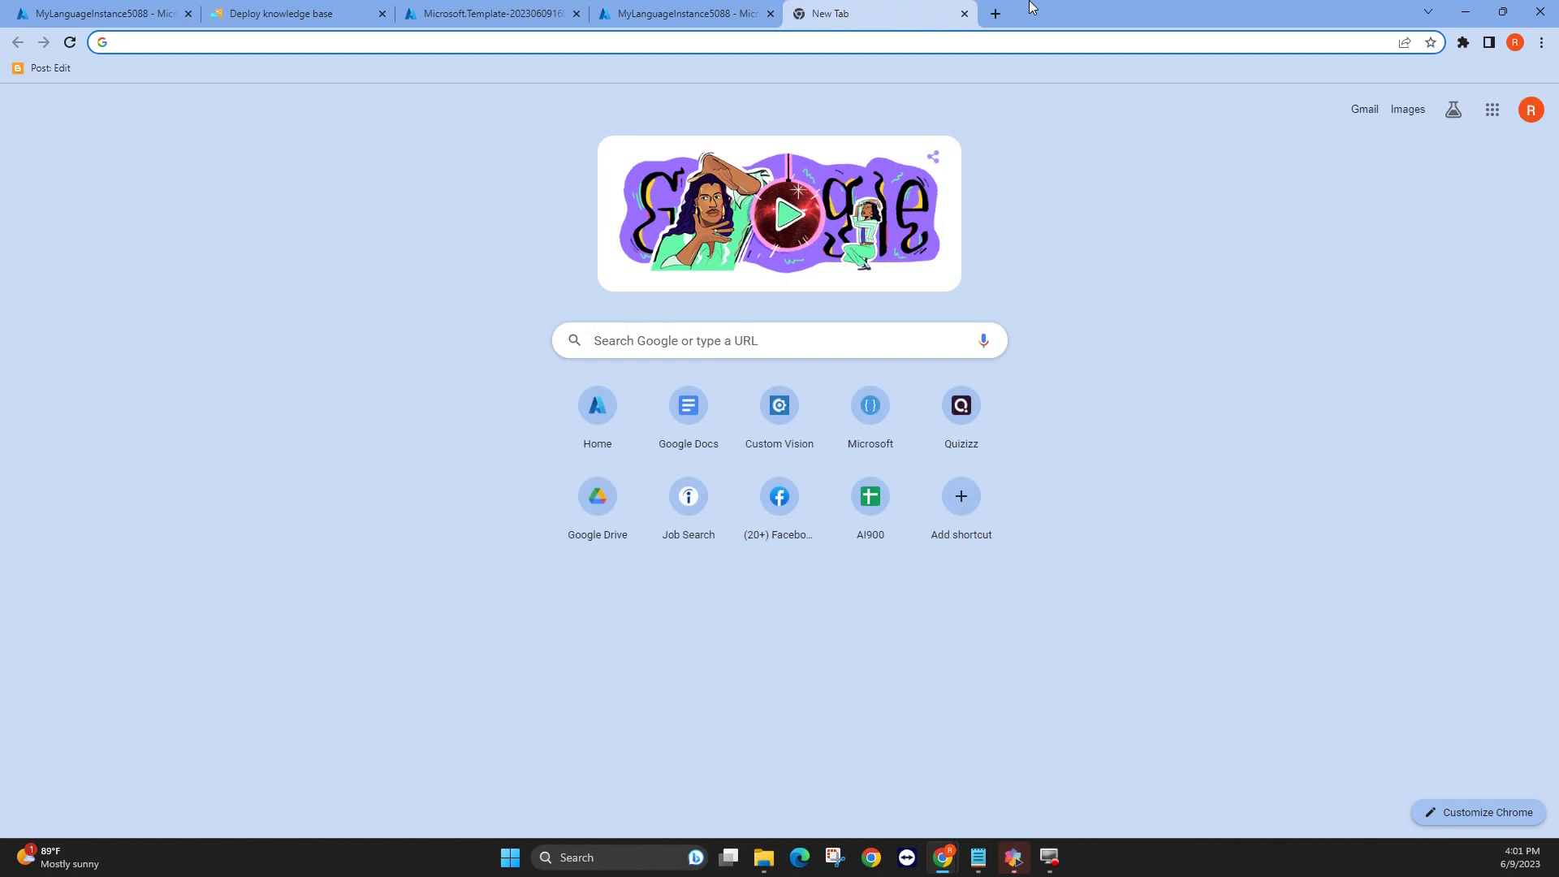
type("port")
key("Return")
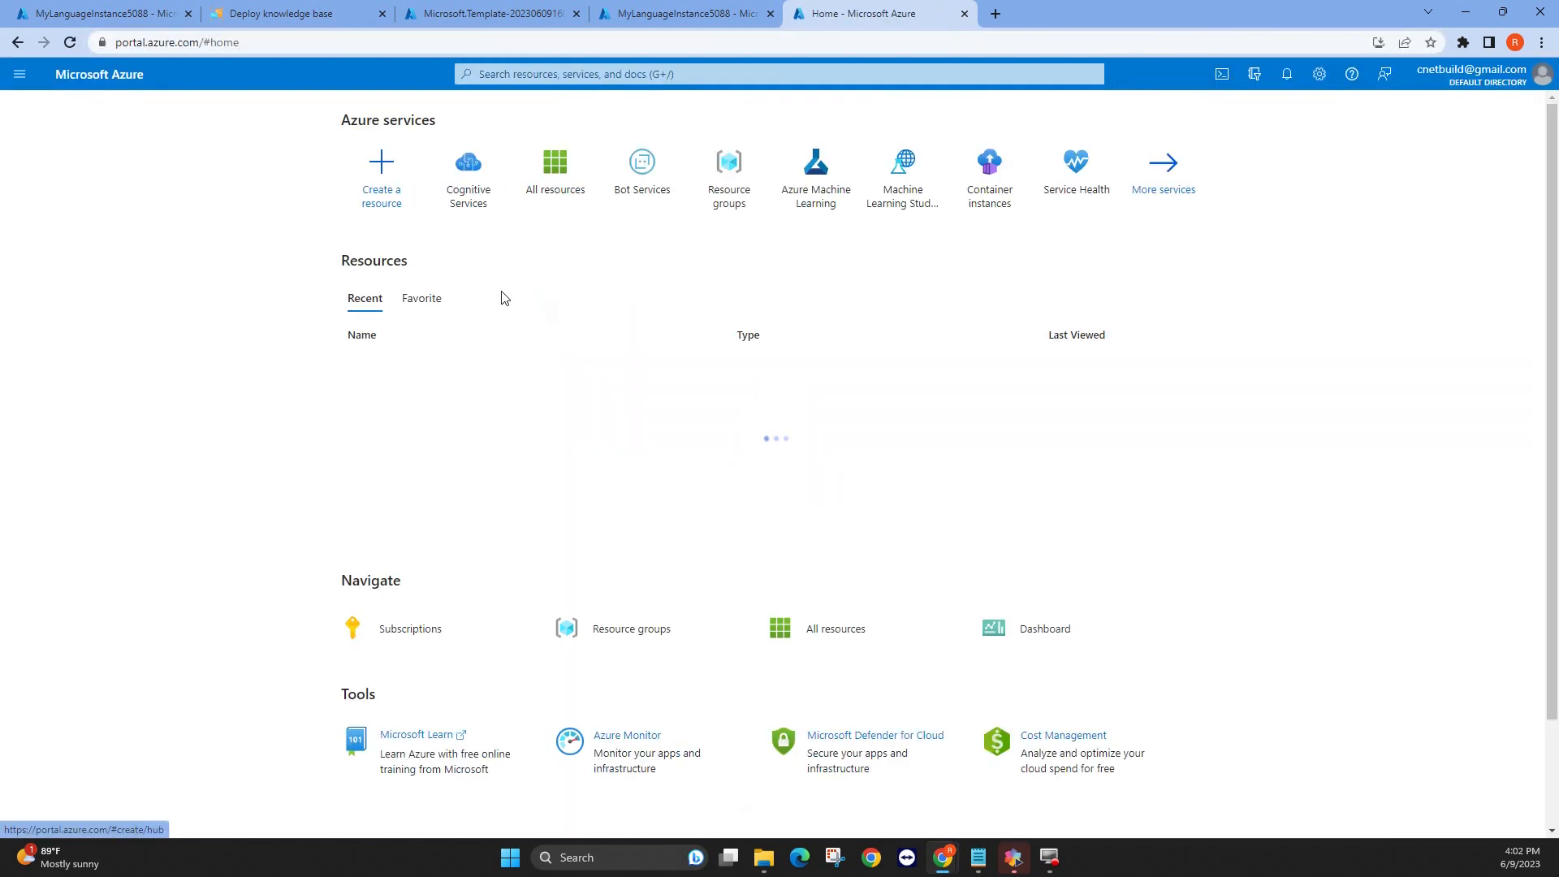
left_click(565, 72)
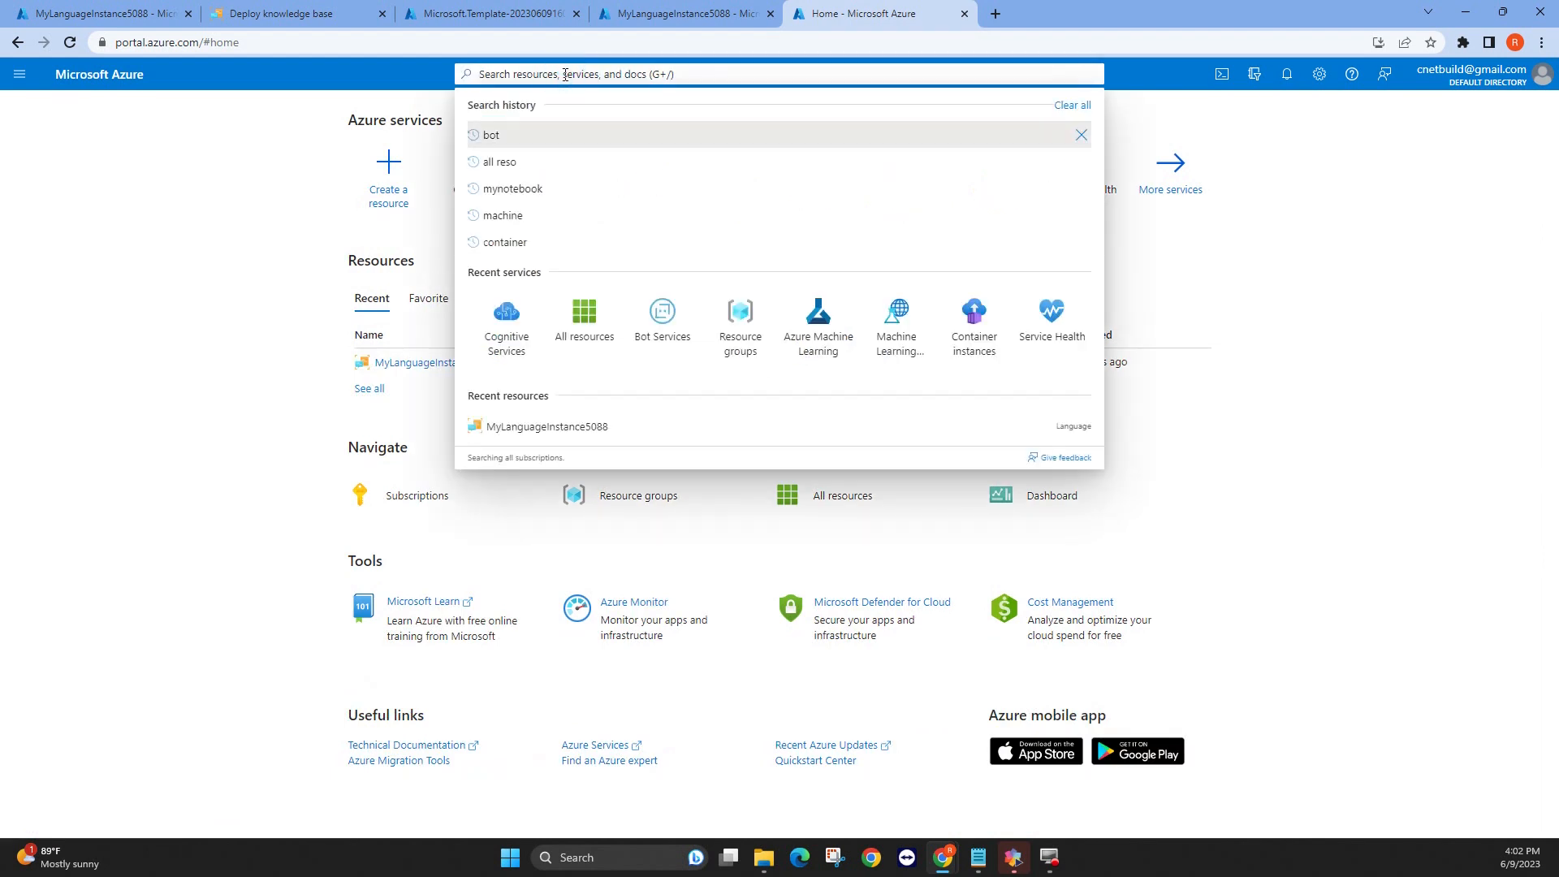
type("bot")
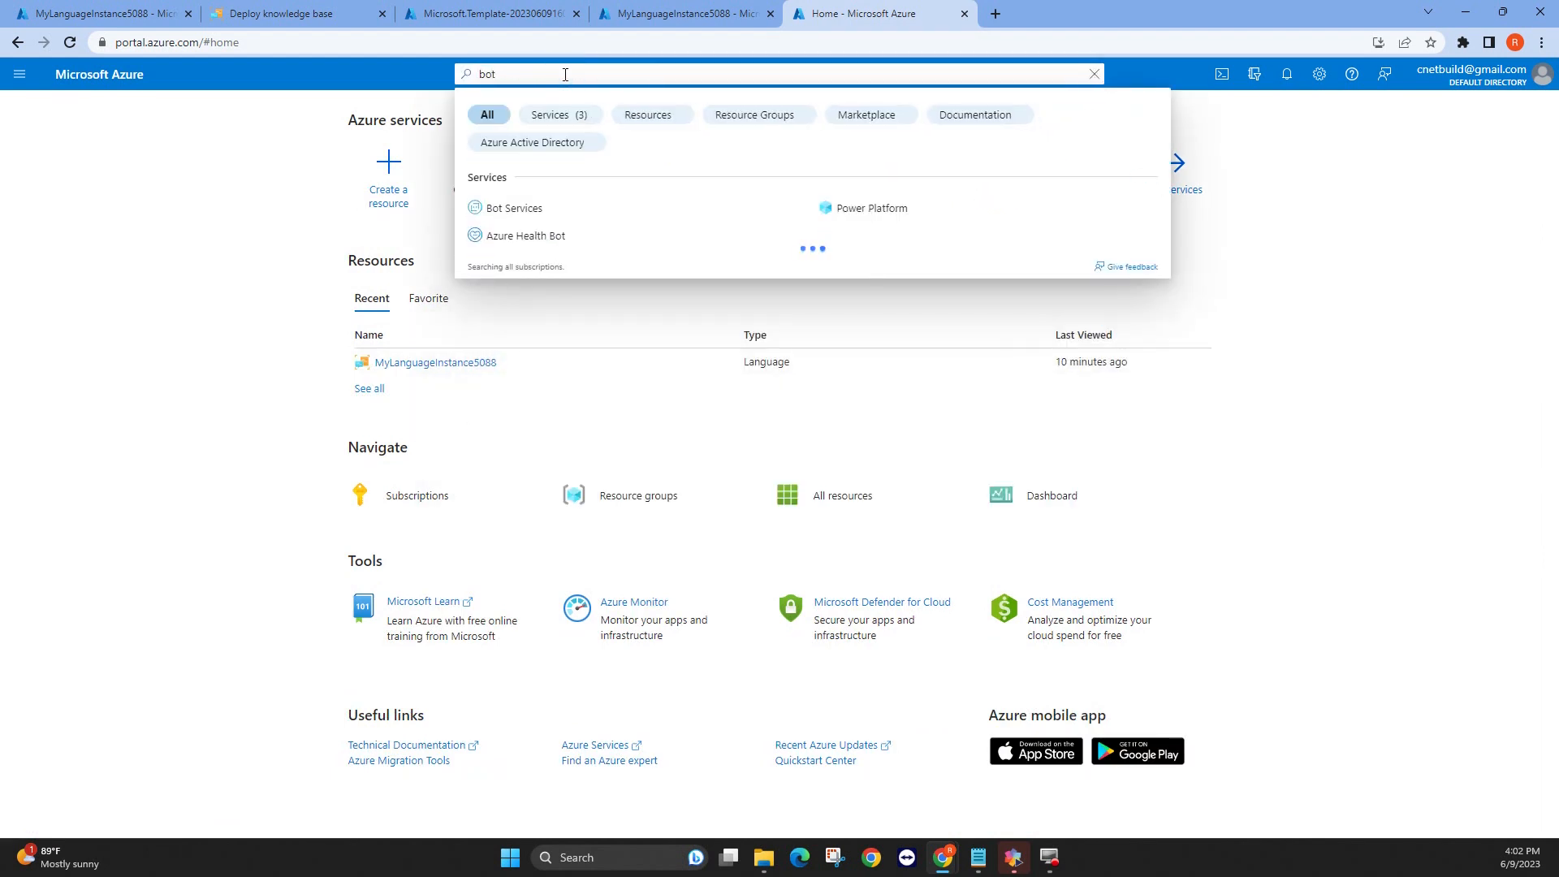
left_click(506, 210)
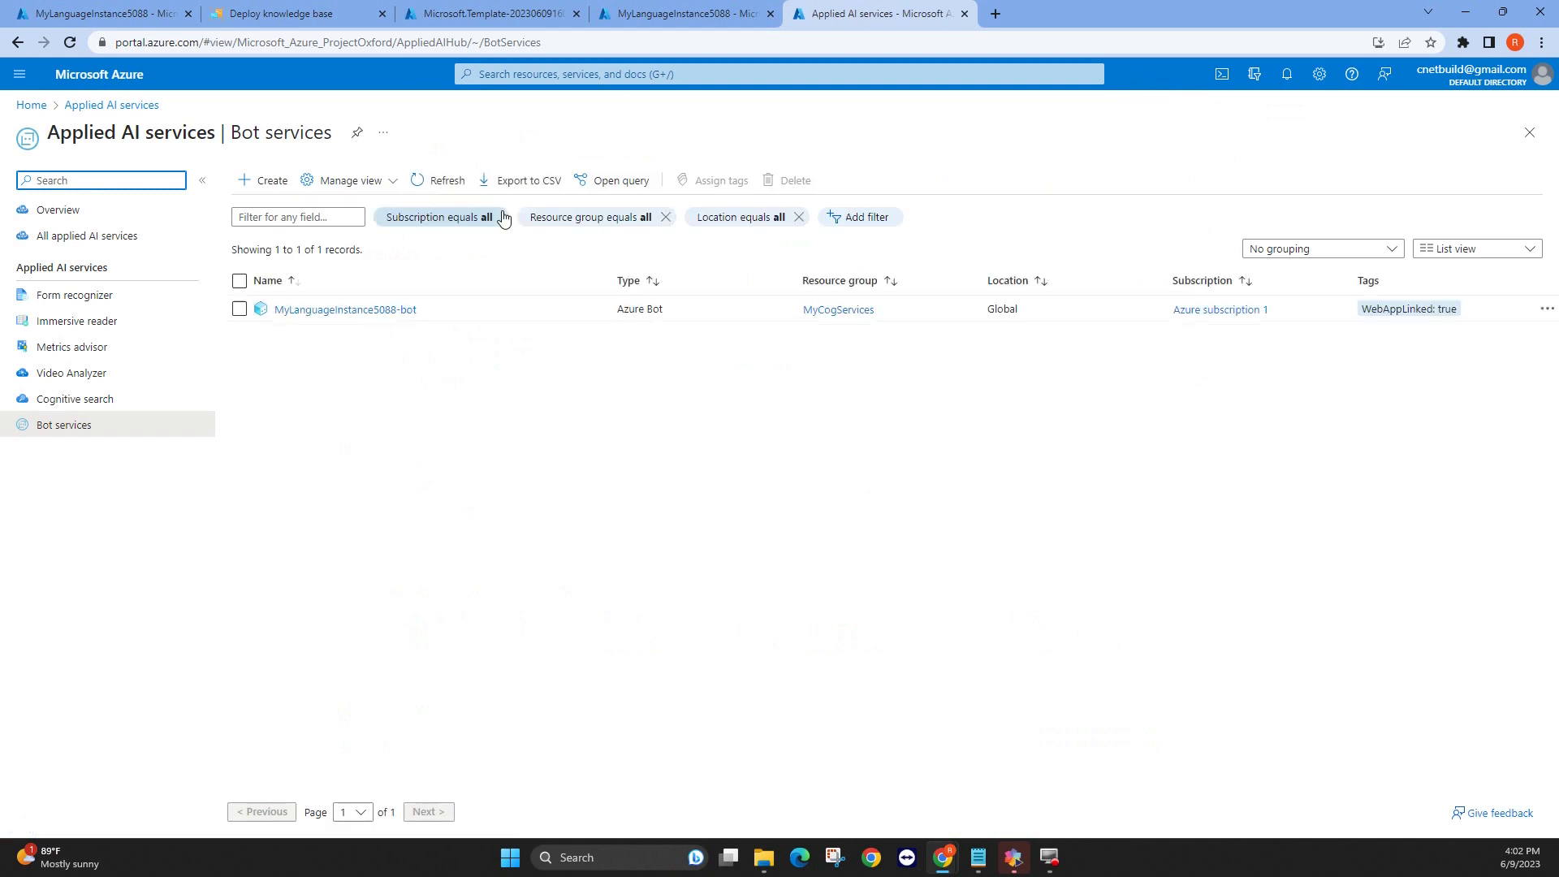
left_click(319, 311)
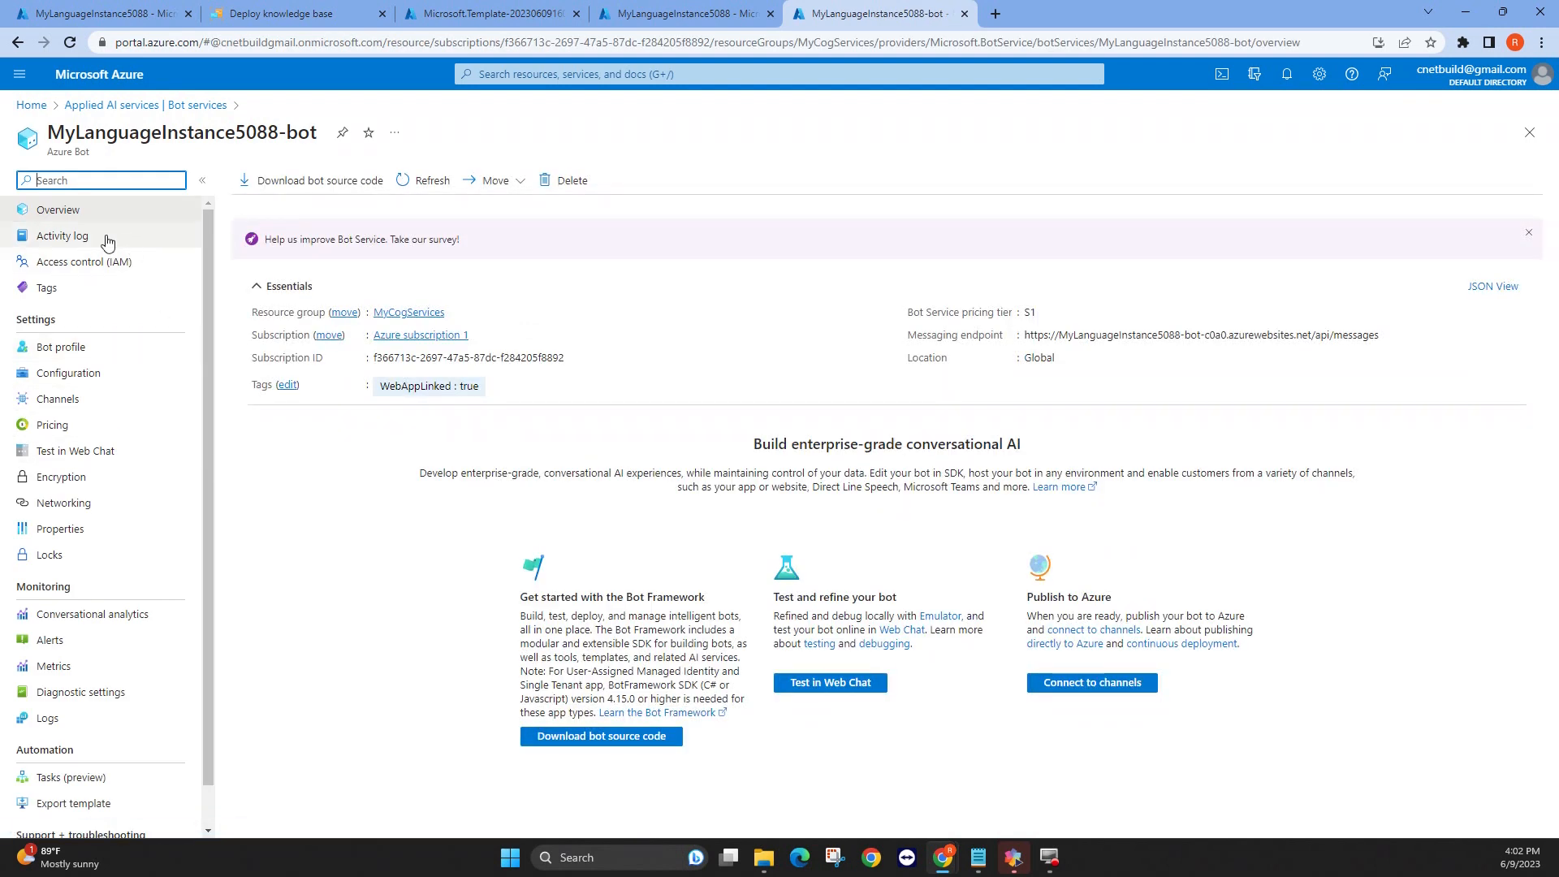
Open the bot's web chat test and send it the message "Hello".
left_click(67, 460)
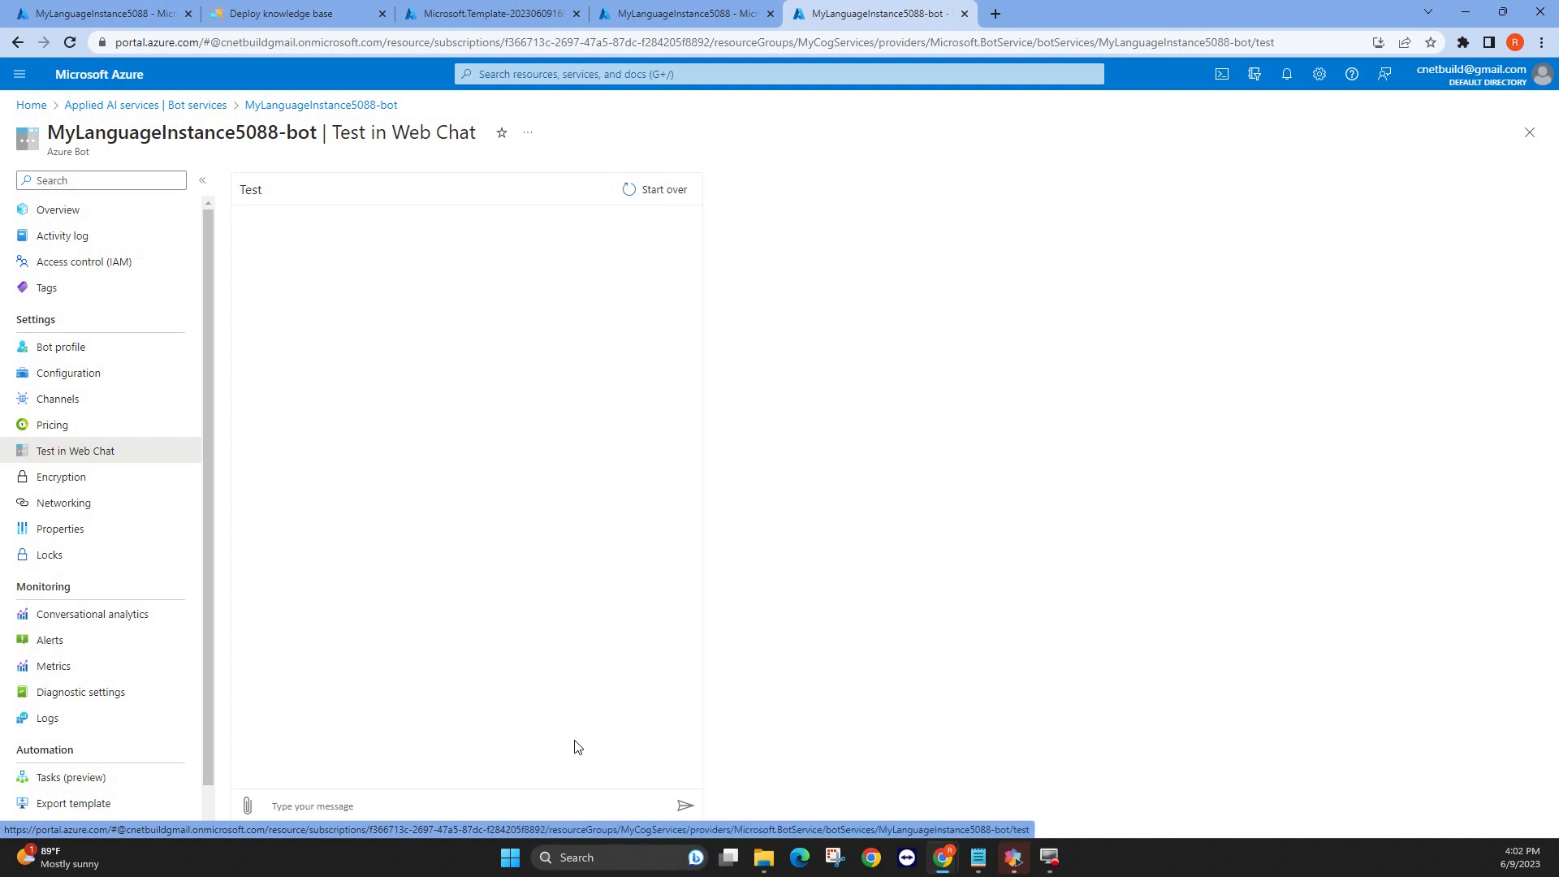
left_click(406, 800)
type("Hello")
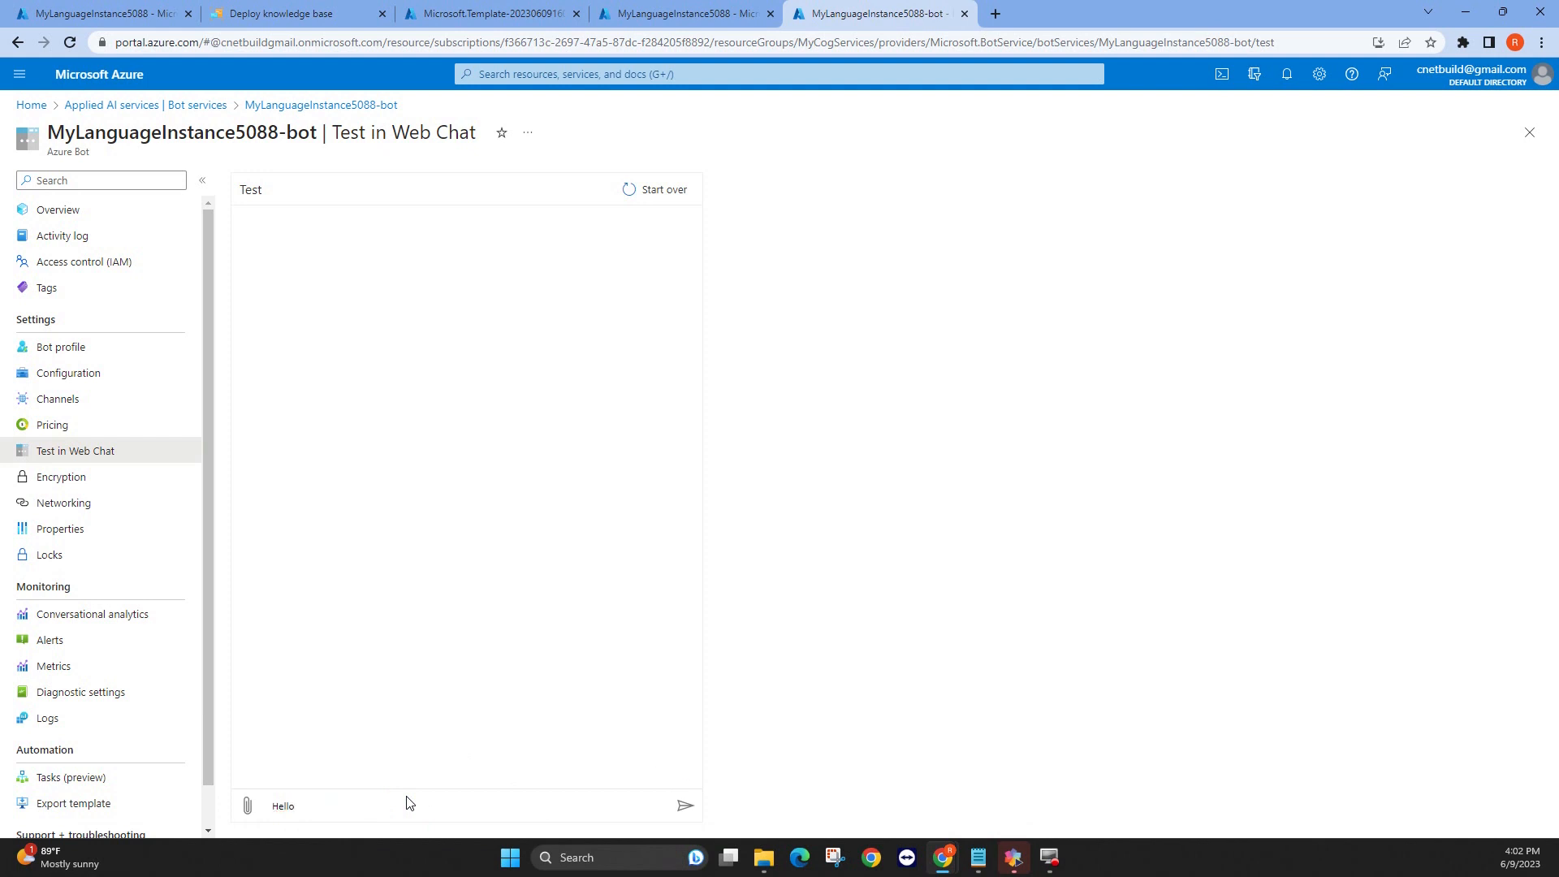
key("Return")
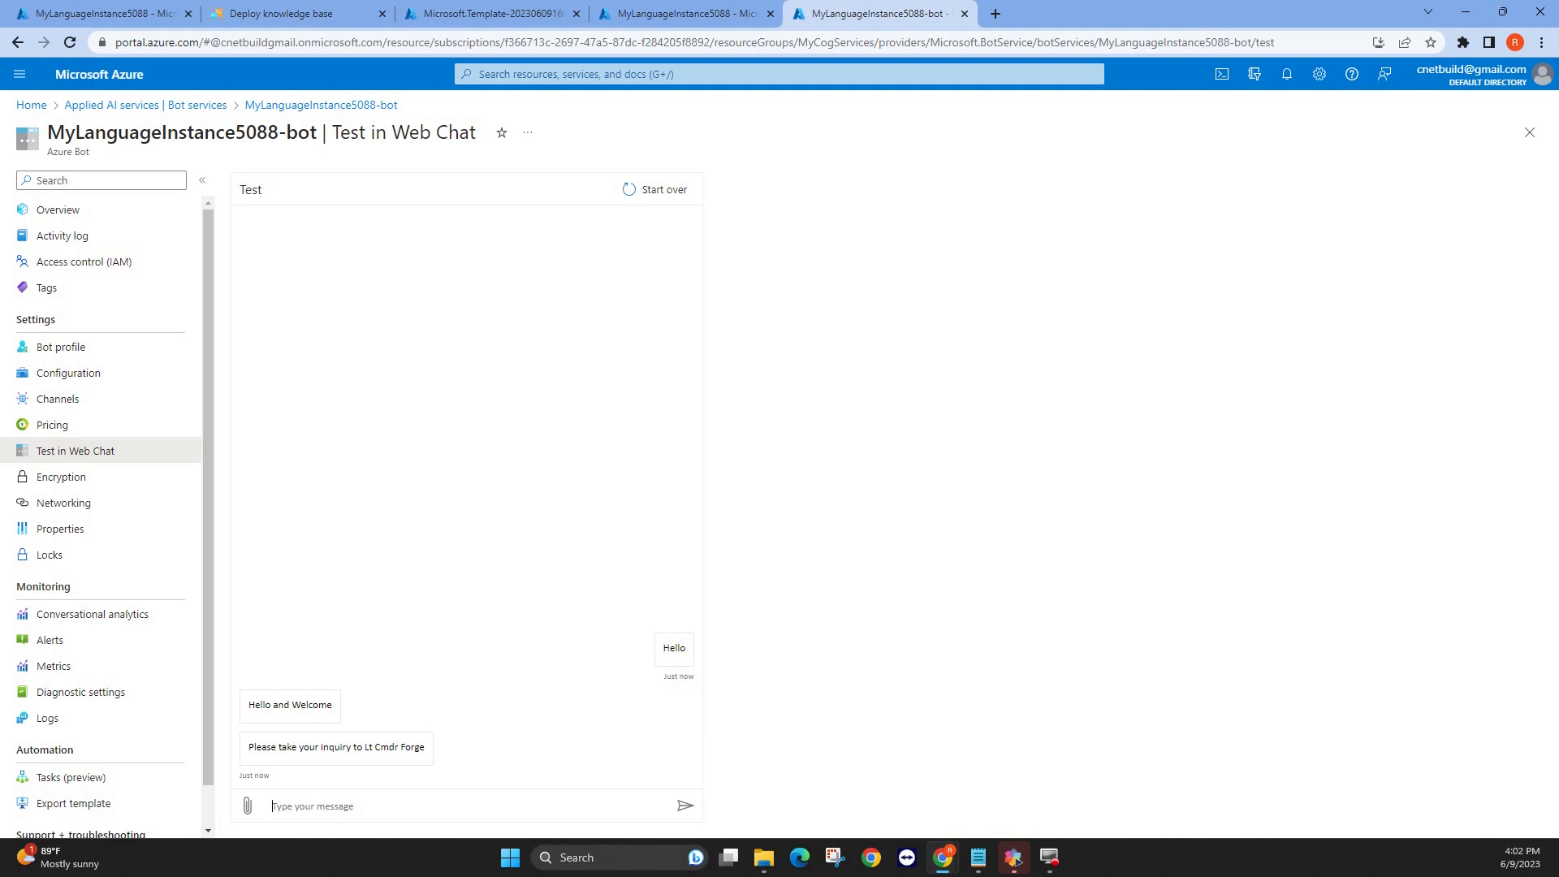
Check the questions in the Starship spreadsheet and ask the bot "How many holodecks are there?" and "Who is the captain?".
key("alt+Tab")
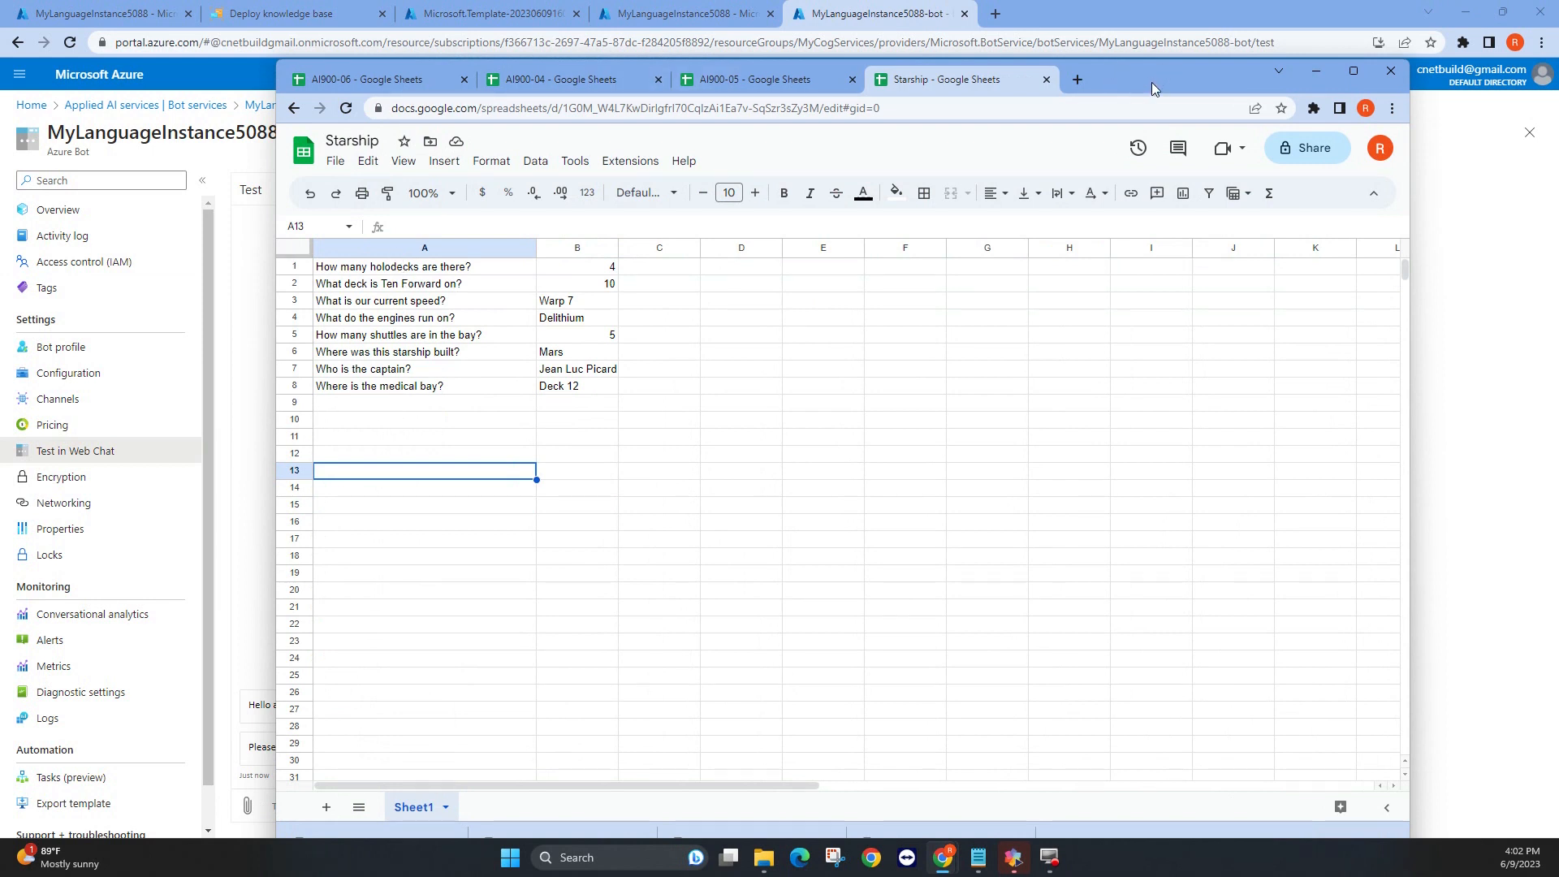
key("alt+Tab")
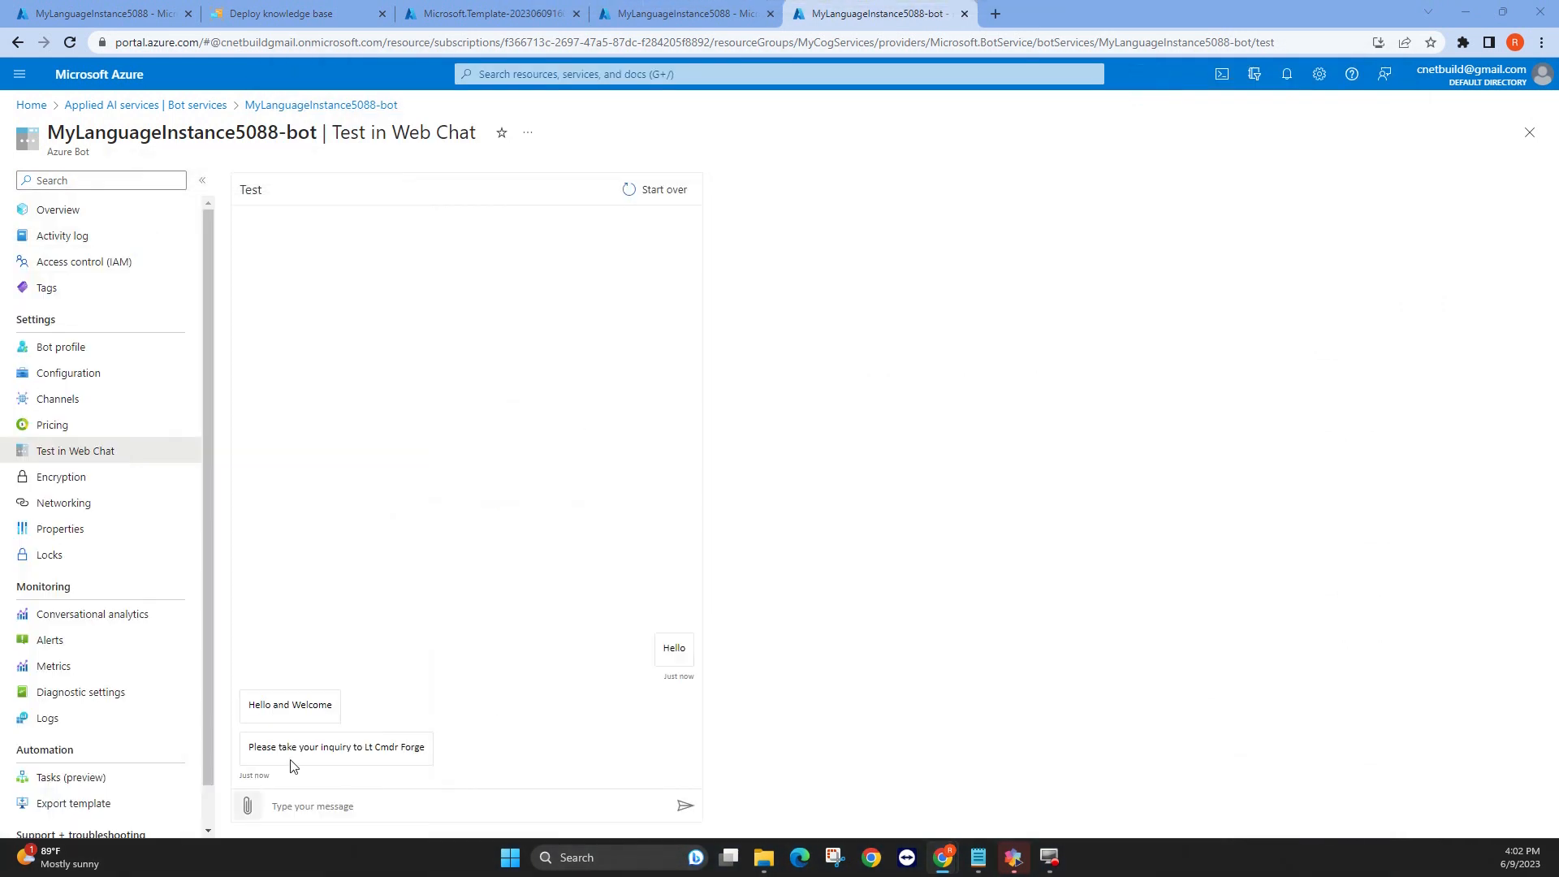
left_click(315, 804)
type("How many holodecks are there?")
key("Return")
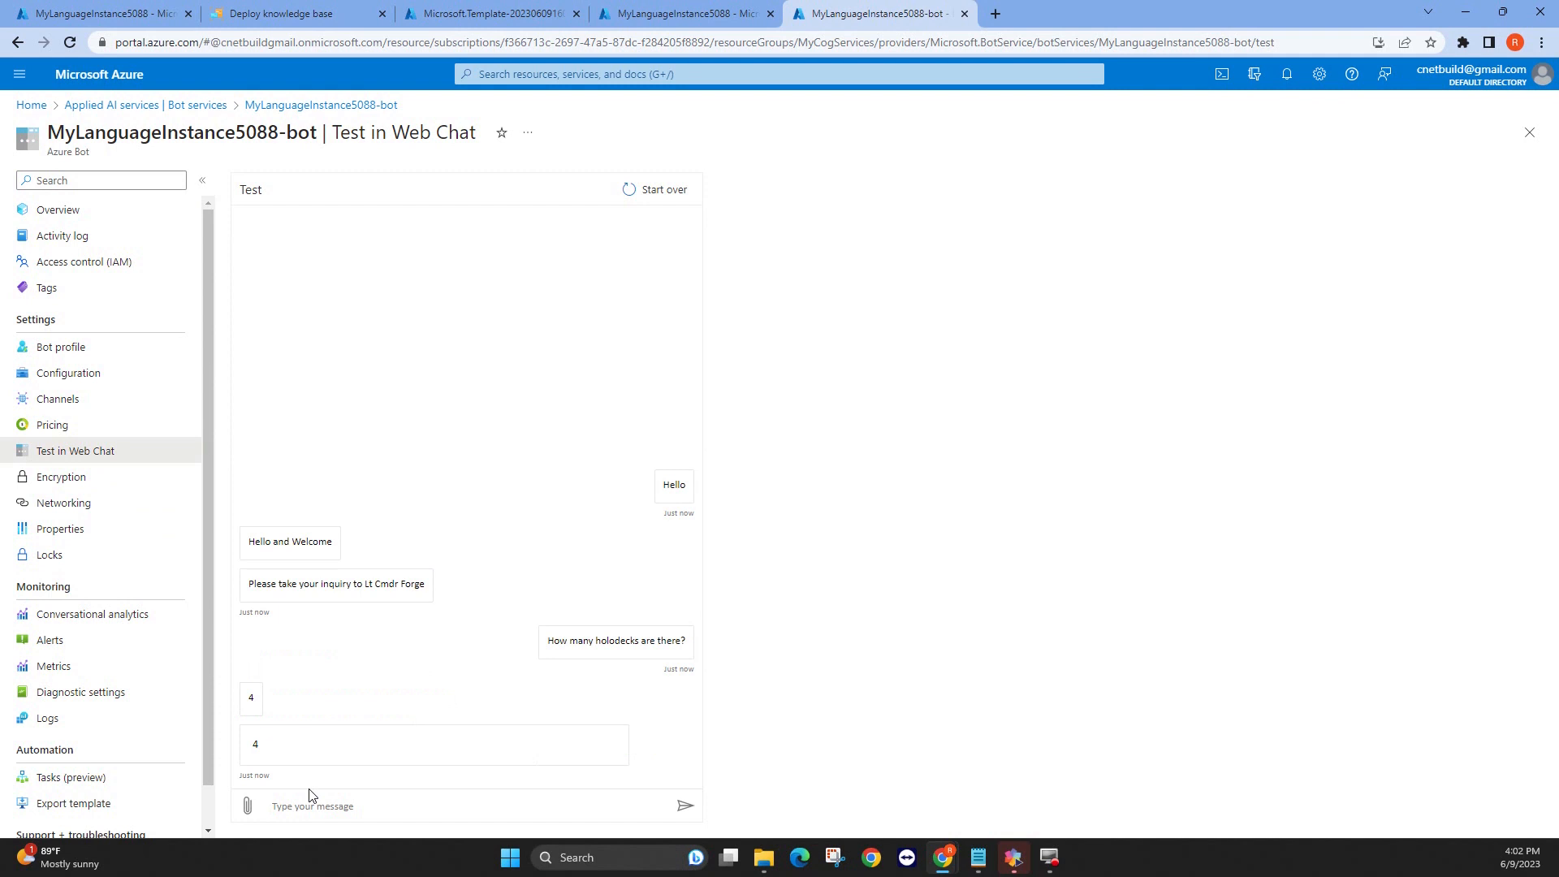
type("Who is the captain?")
key("Return")
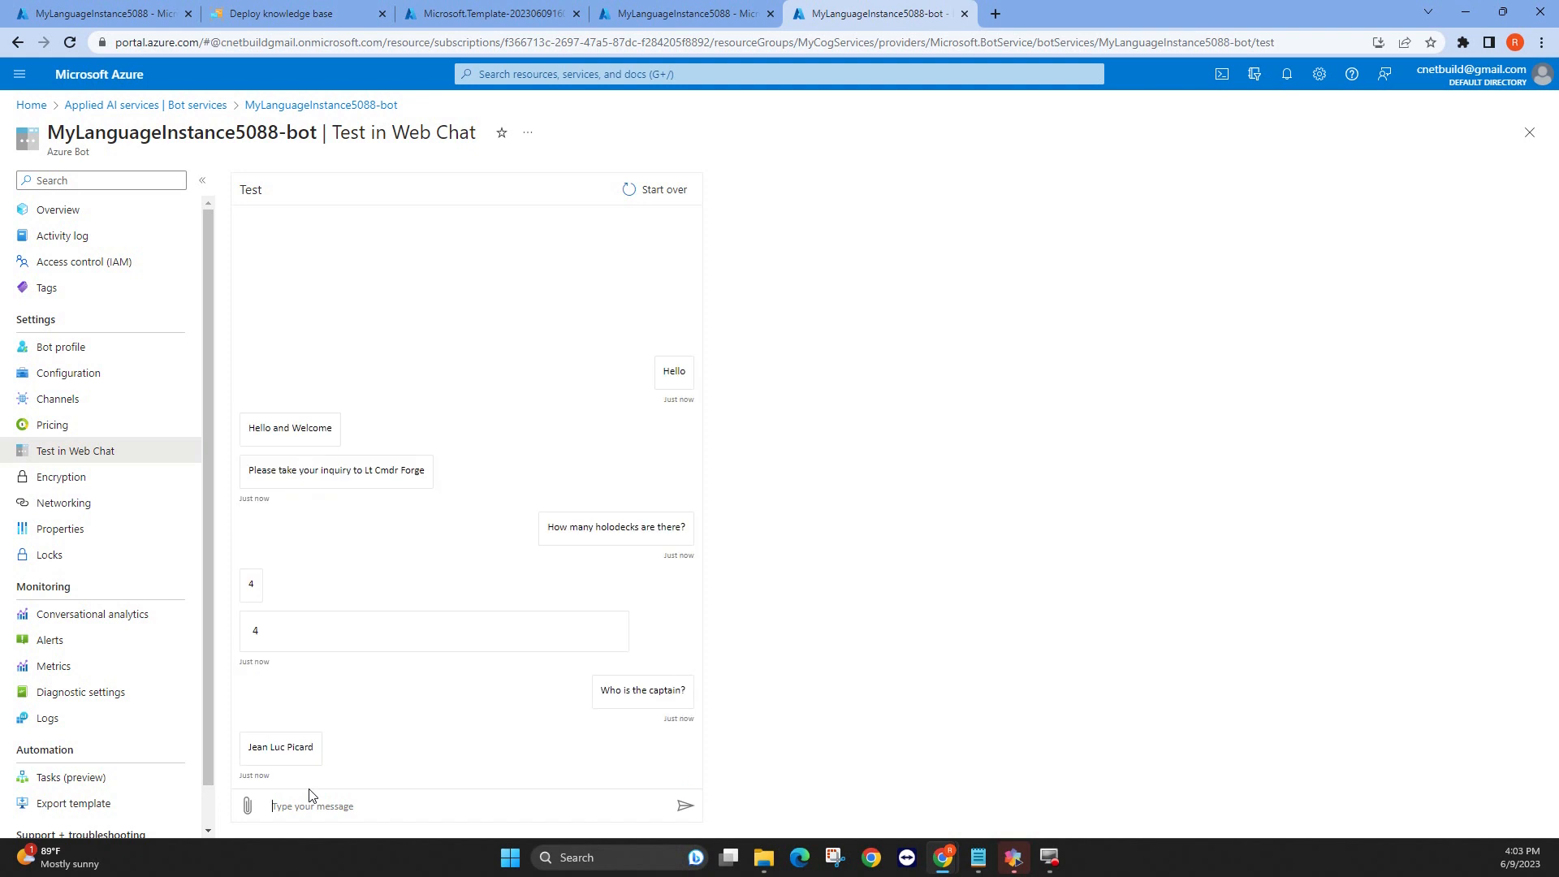
Ask the bot about the ship's speed with "What is our current speed?" and the reworded "What is our warp?".
type("What is our current speed?")
key("Return")
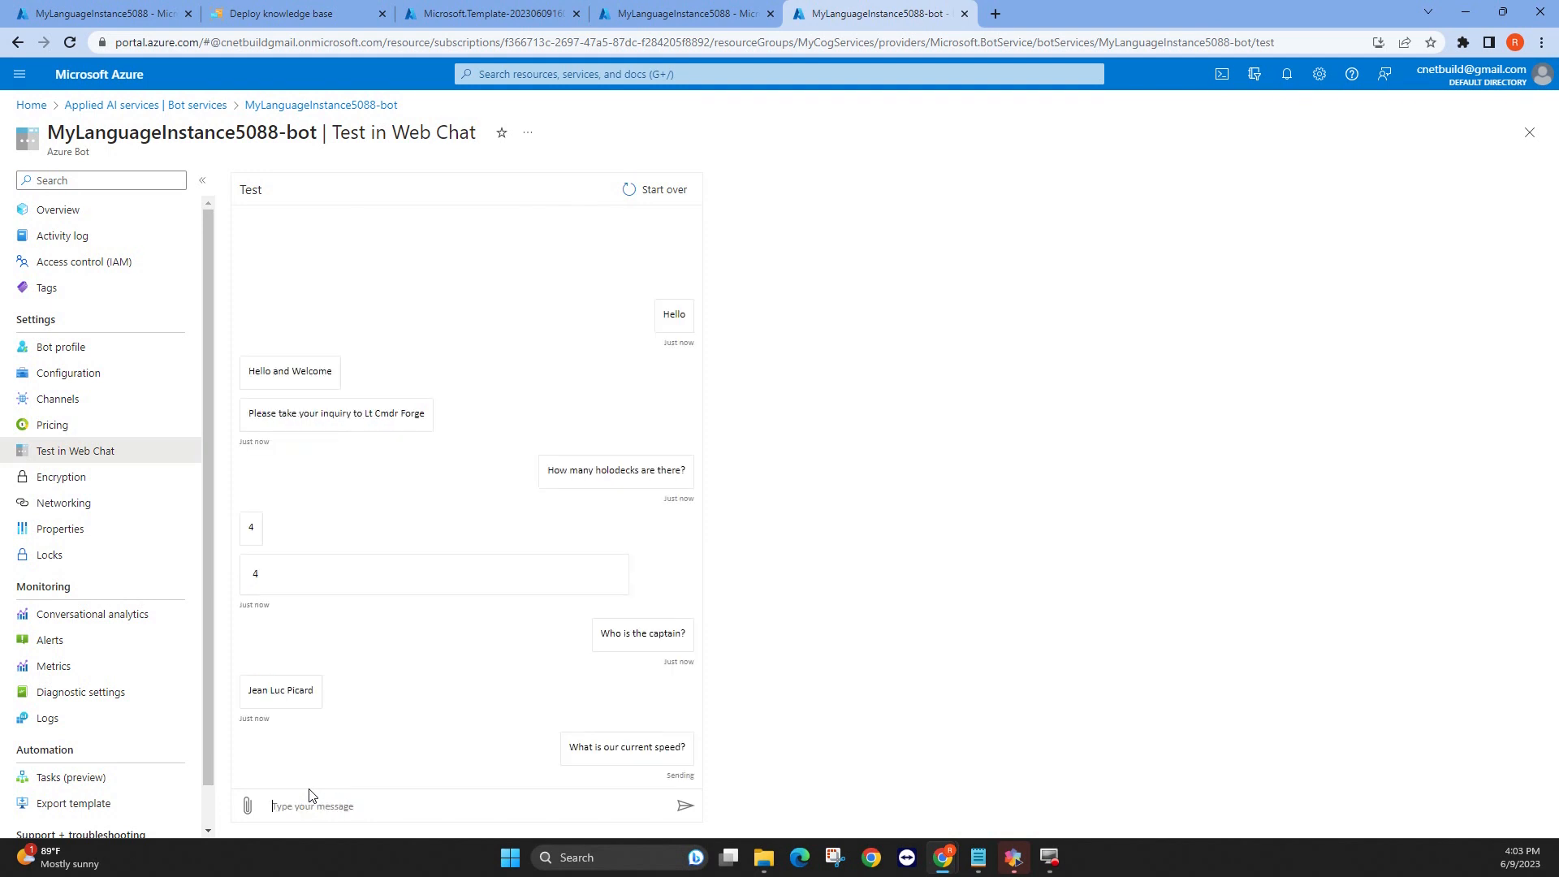
type("What is our wa")
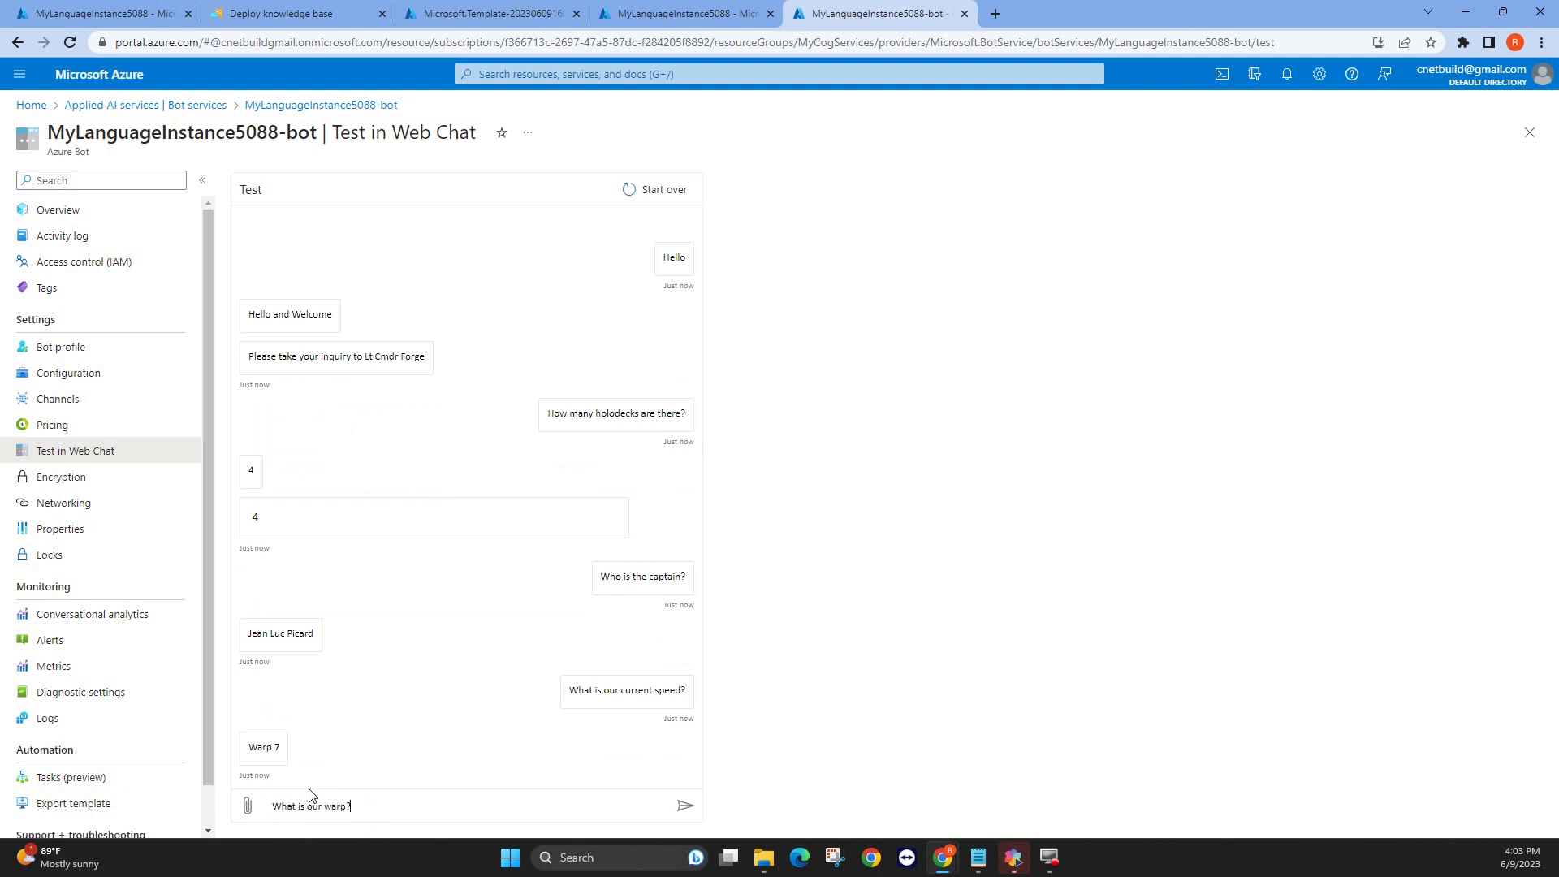
key("Return")
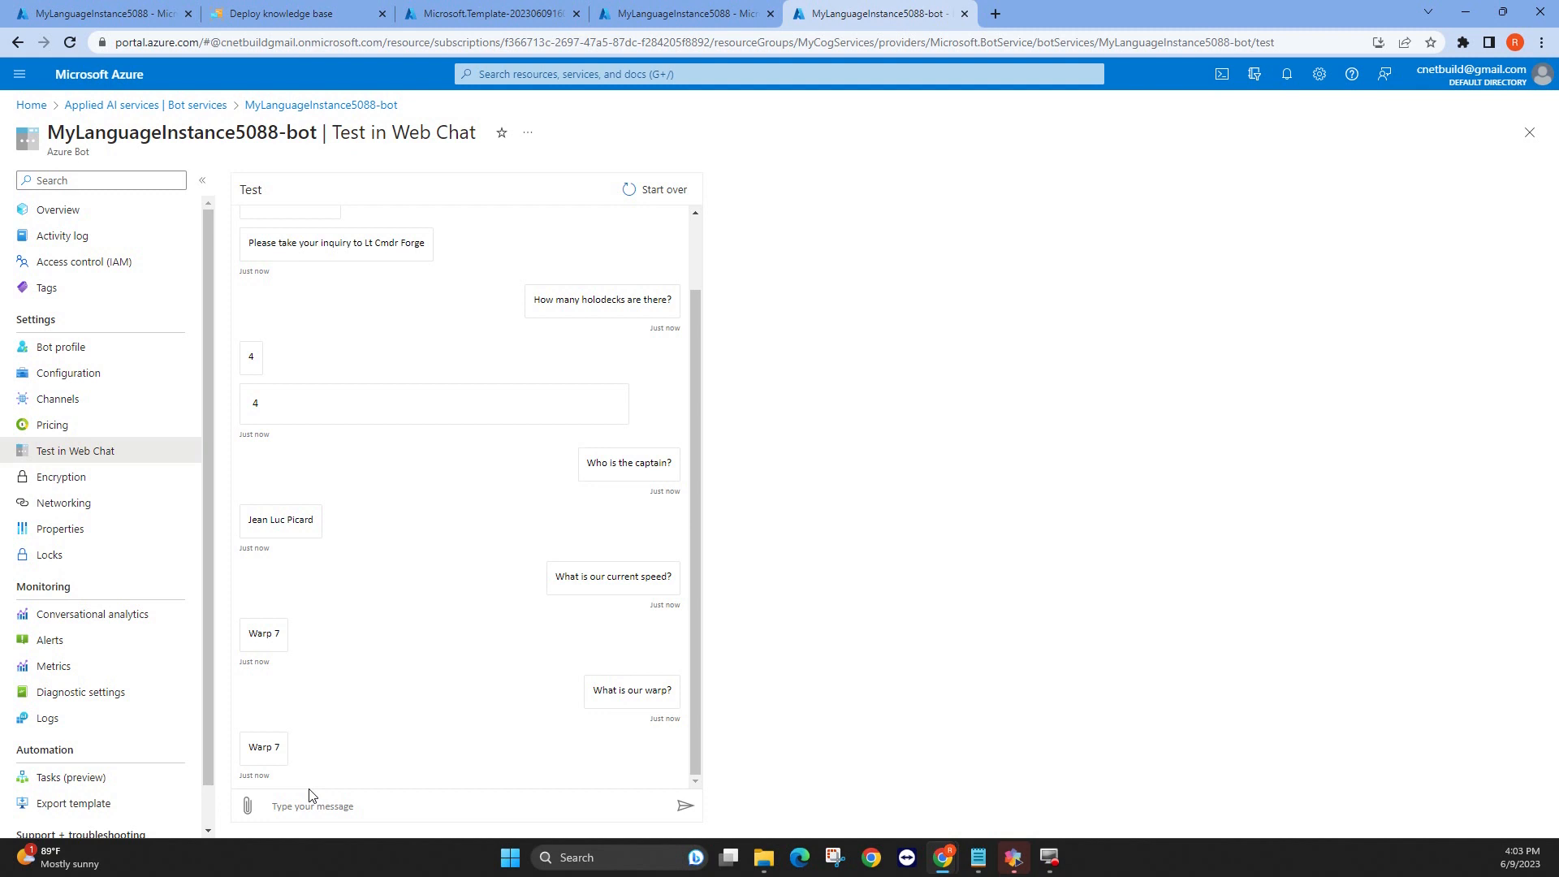
Ask the bot "WHere is the medical bay?", "how can I find the medical bay?" and the unlisted question "Who is the first officer?".
type("WHere is the medical bay?")
key("Return")
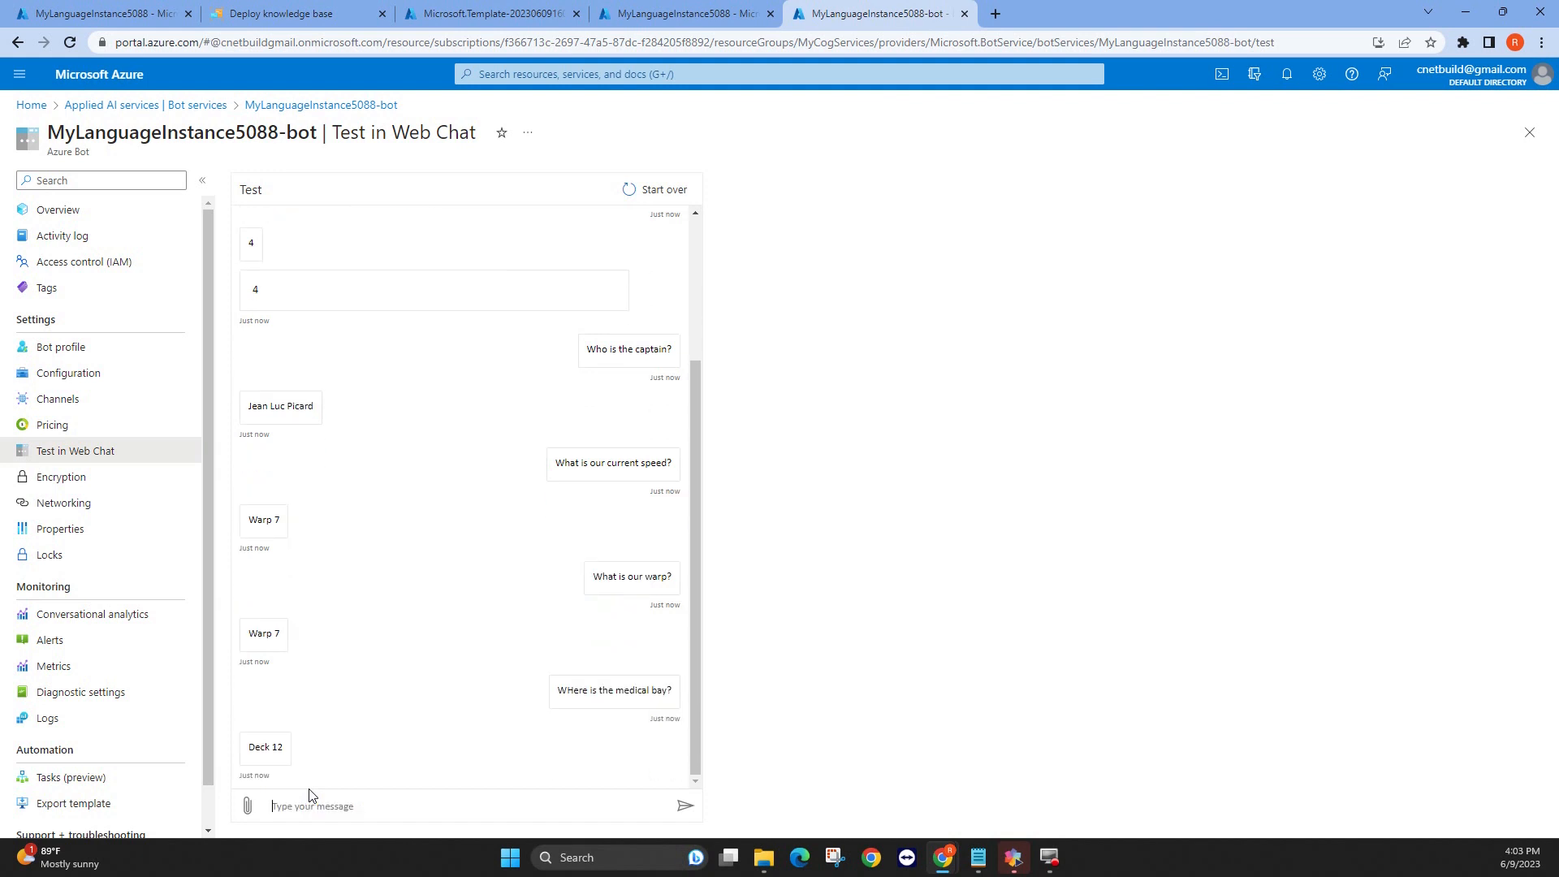
type("how can I find the medical bay?")
key("Return")
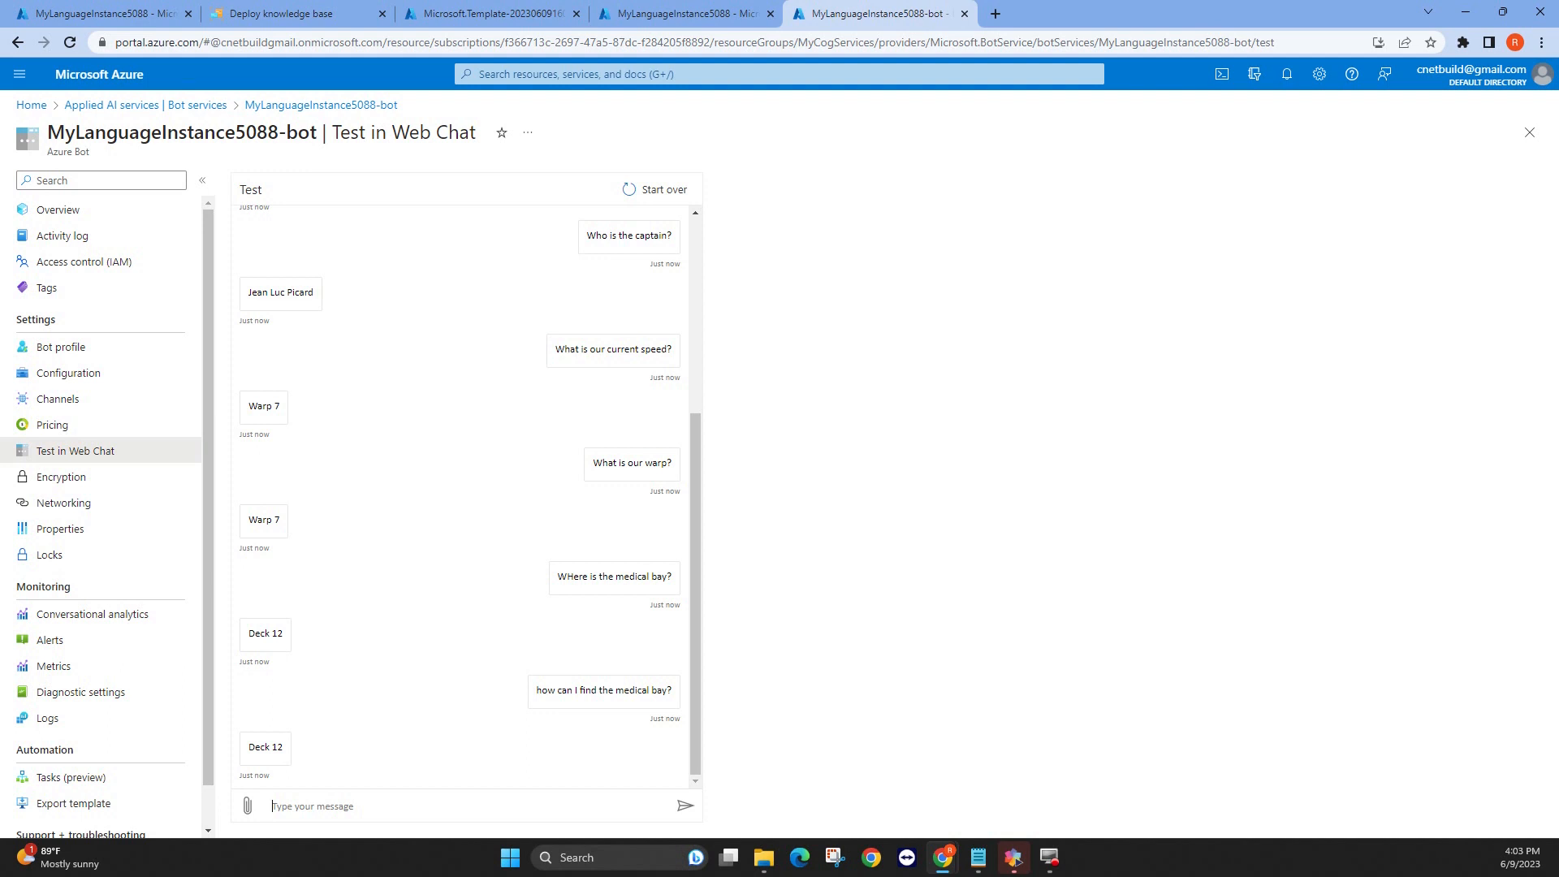
type("Who is the first officer?")
key("Return")
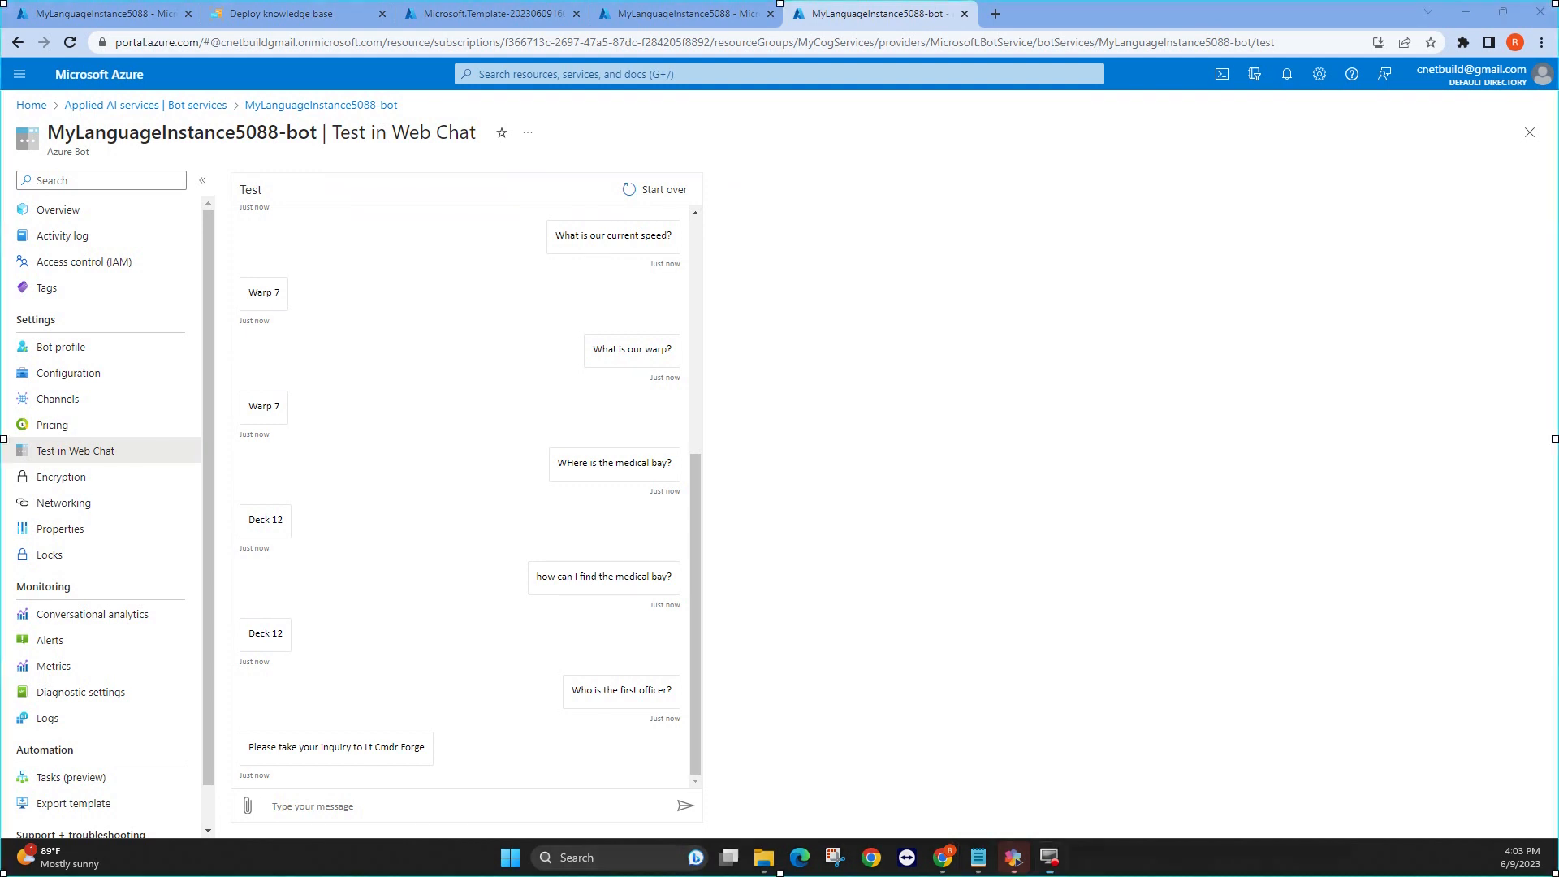
Open a new browser tab.
left_click(997, 21)
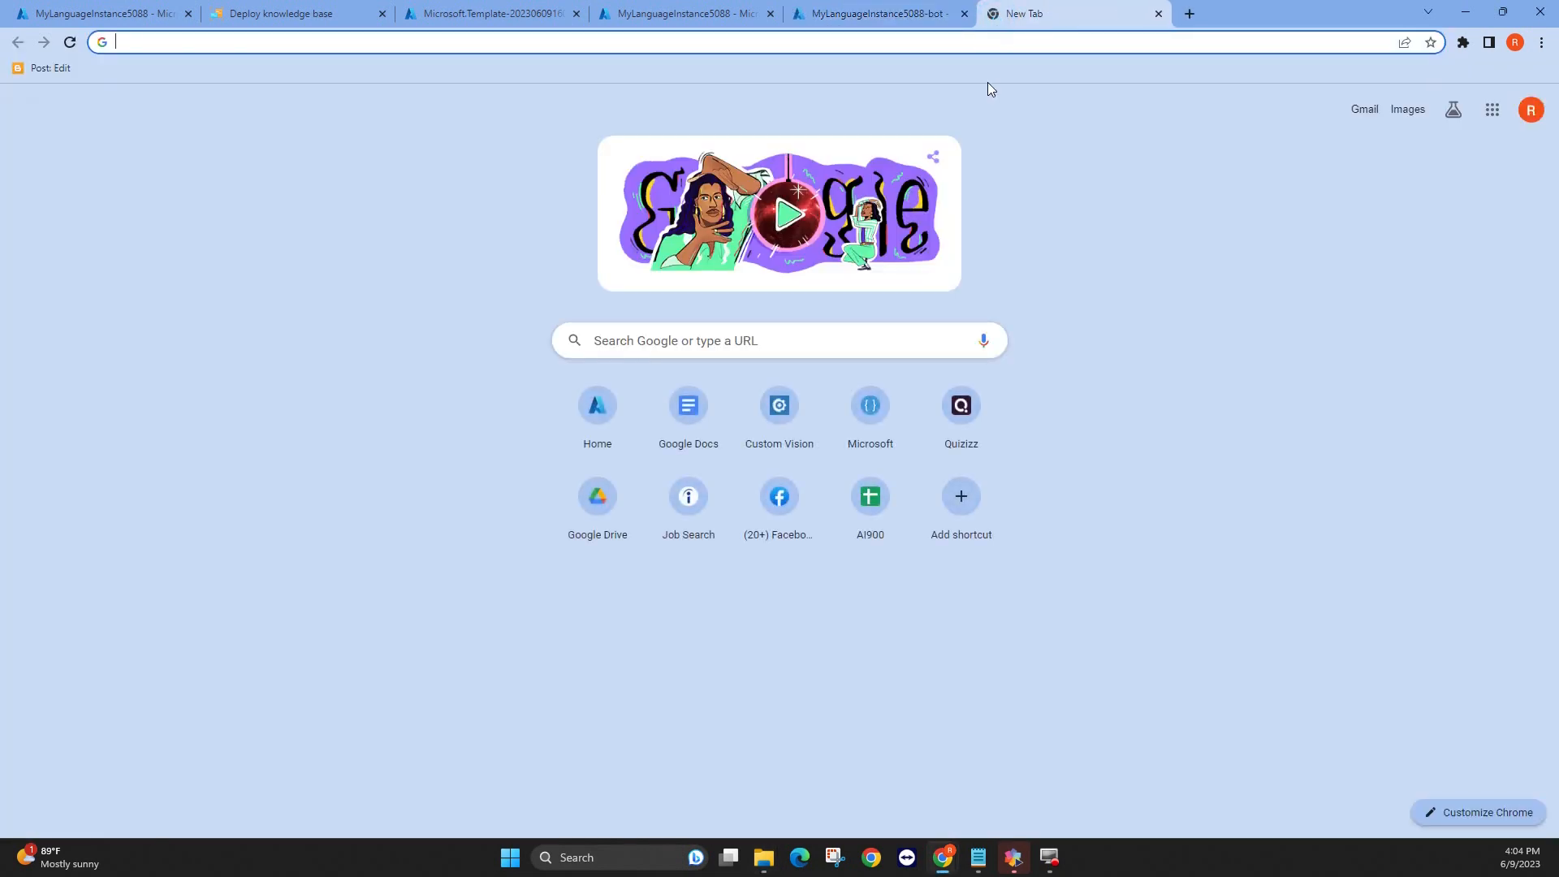